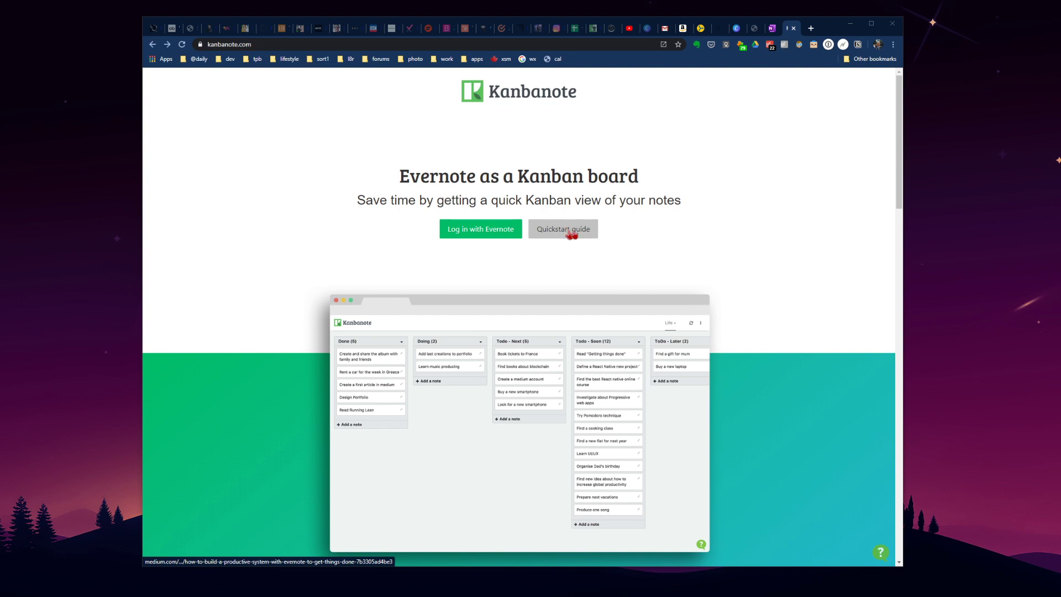
Scroll down the kanbanote.com landing page past the sample Done, Doing and Todo board
{"action": "scroll", "coordinate": [677, 235], "scroll_direction": "down", "scroll_amount": 2}
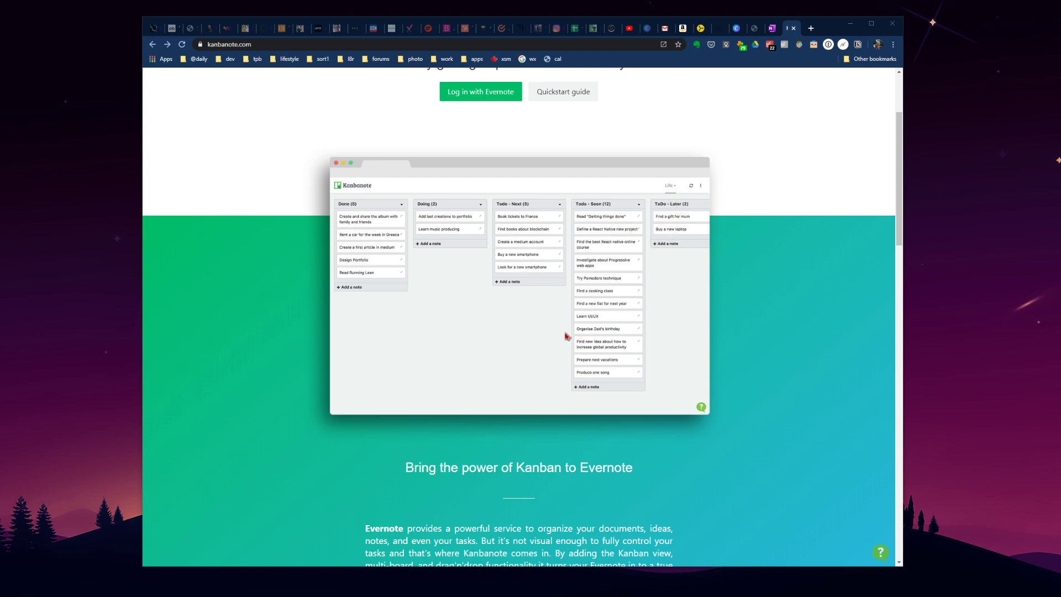
Read through the home page's setup steps, briefly highlighting the Evernote credentials caption
{"action": "scroll", "coordinate": [565, 331], "scroll_direction": "down", "scroll_amount": 5}
{"action": "scroll", "coordinate": [565, 329], "scroll_direction": "down", "scroll_amount": 3}
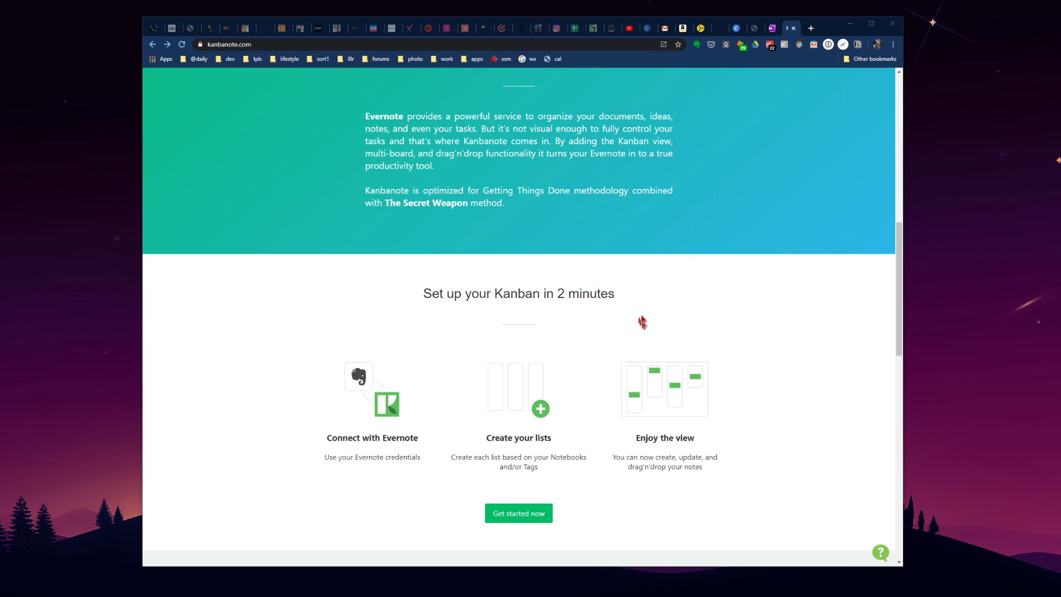
{"action": "scroll", "coordinate": [684, 297], "scroll_direction": "up", "scroll_amount": 7}
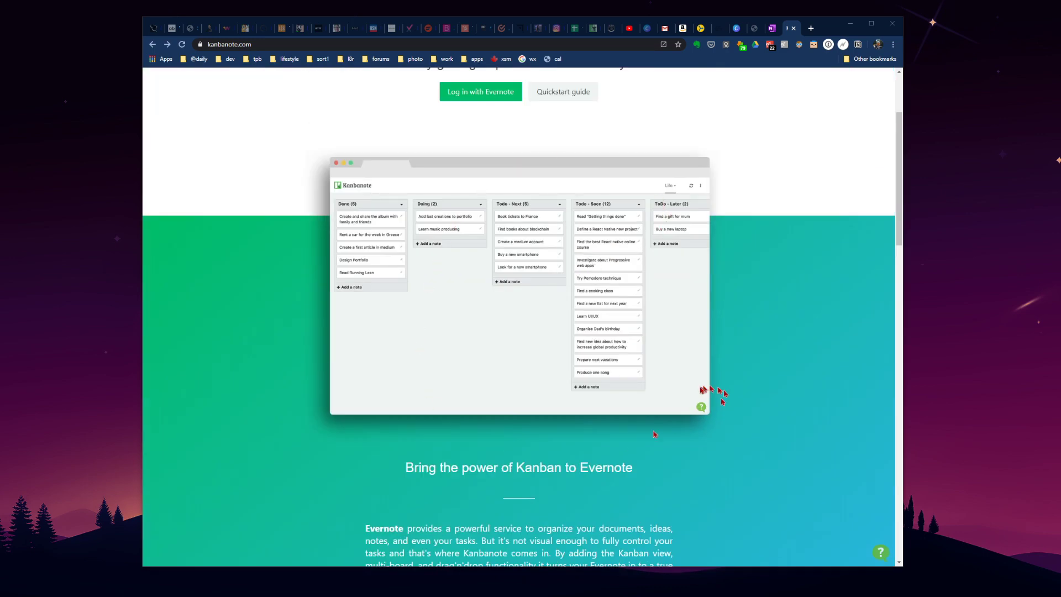
{"action": "scroll", "coordinate": [654, 434], "scroll_direction": "down", "scroll_amount": 7}
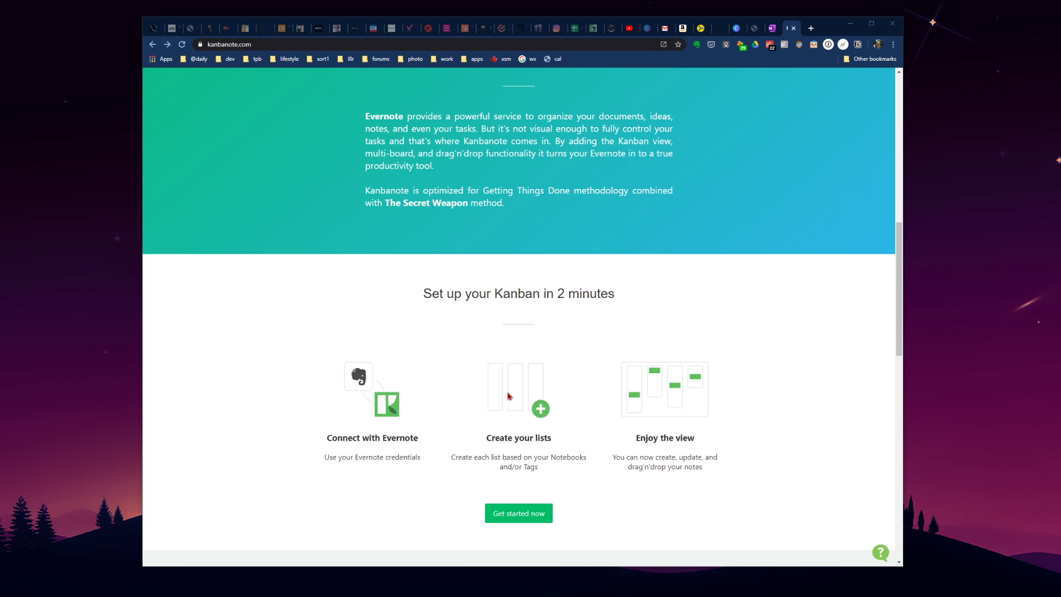
{"action": "scroll", "coordinate": [509, 396], "scroll_direction": "down", "scroll_amount": 1}
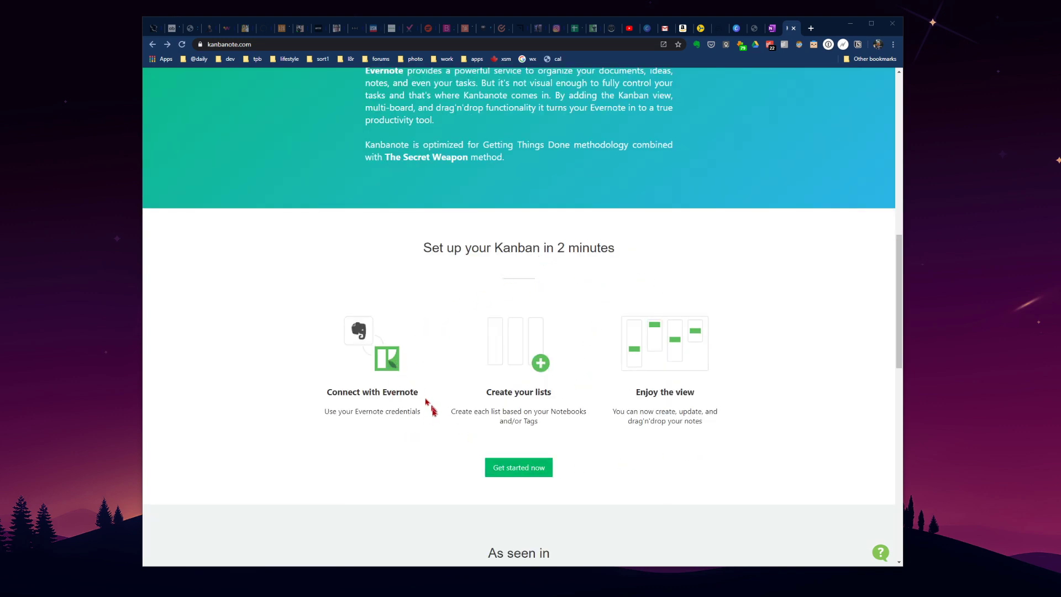
{"action": "left_click_drag", "start_coordinate": [365, 412], "coordinate": [410, 414]}
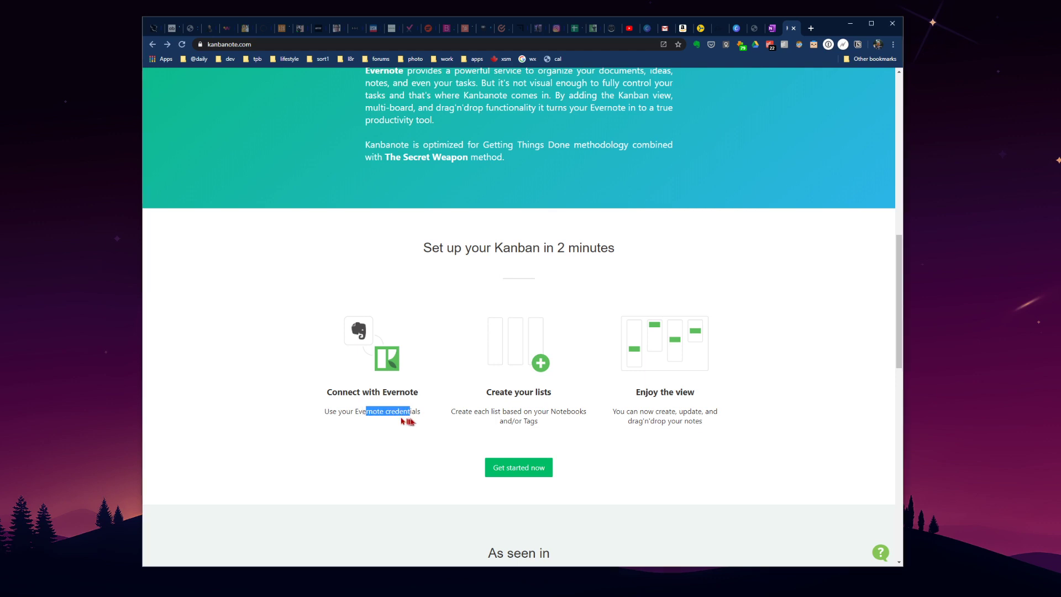
{"action": "left_click", "coordinate": [419, 411]}
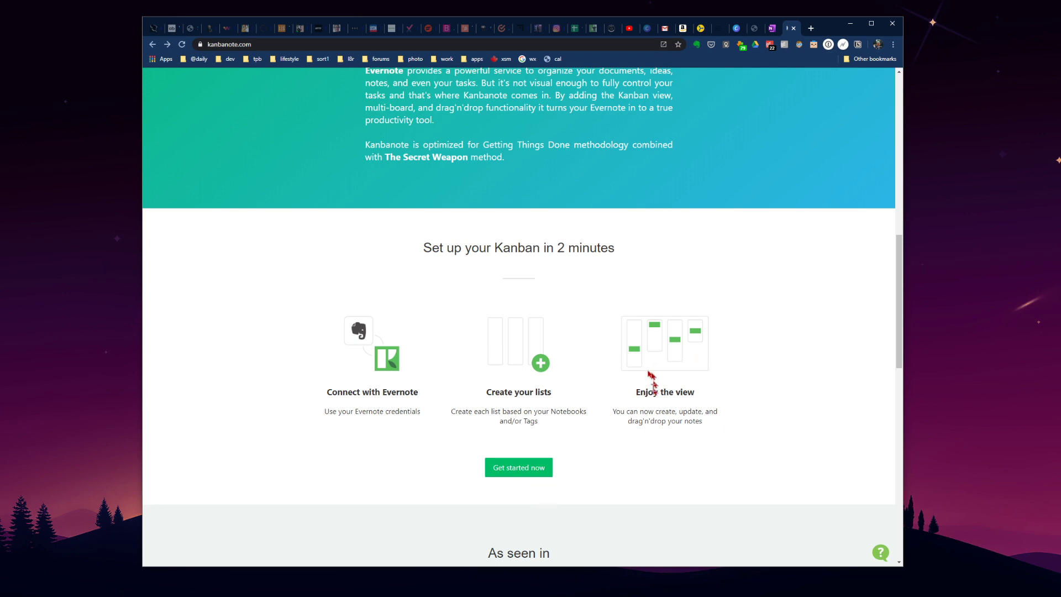
Finish reviewing the page and begin connecting the board with Get started now
{"action": "scroll", "coordinate": [652, 398], "scroll_direction": "down", "scroll_amount": 3}
{"action": "scroll", "coordinate": [652, 399], "scroll_direction": "down", "scroll_amount": 9}
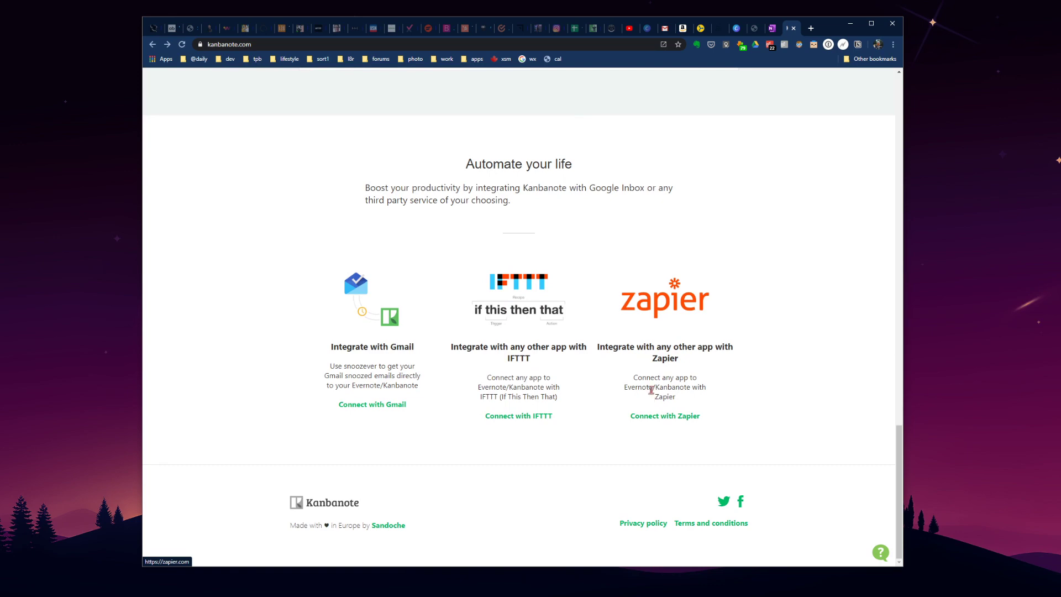
{"action": "scroll", "coordinate": [652, 398], "scroll_direction": "up", "scroll_amount": 12}
{"action": "scroll", "coordinate": [653, 394], "scroll_direction": "down", "scroll_amount": 3}
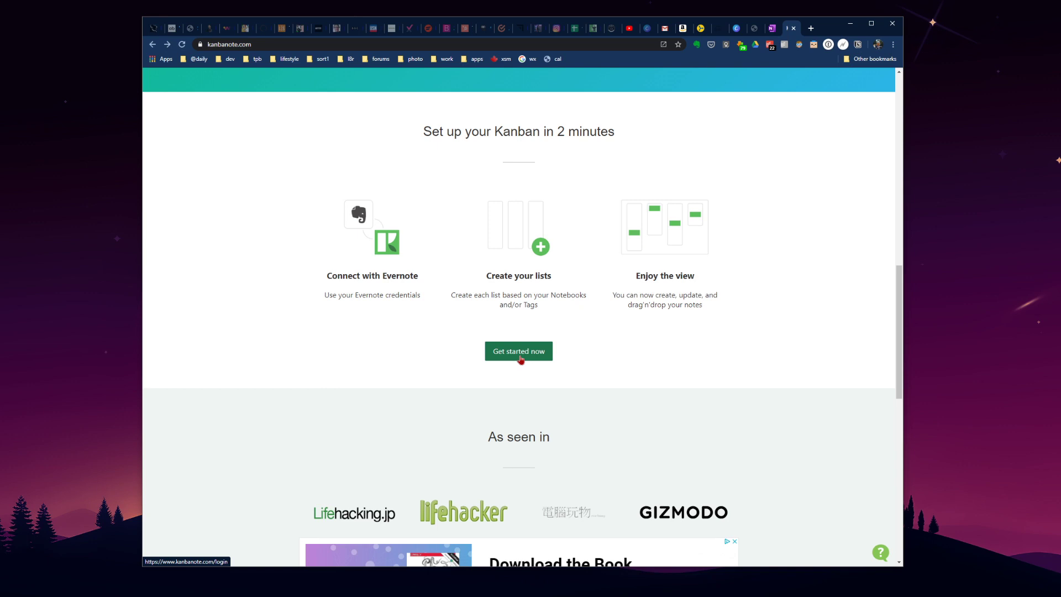
{"action": "left_click", "coordinate": [520, 358]}
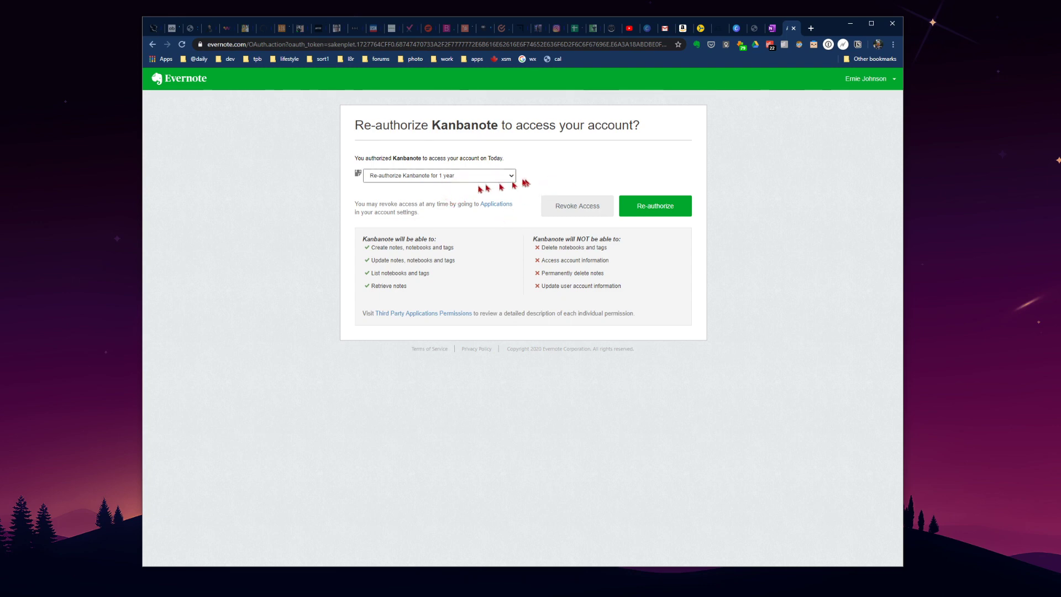
Re-authorize Kanbanote's Evernote account access for 1 year and confirm
{"action": "left_click", "coordinate": [641, 207]}
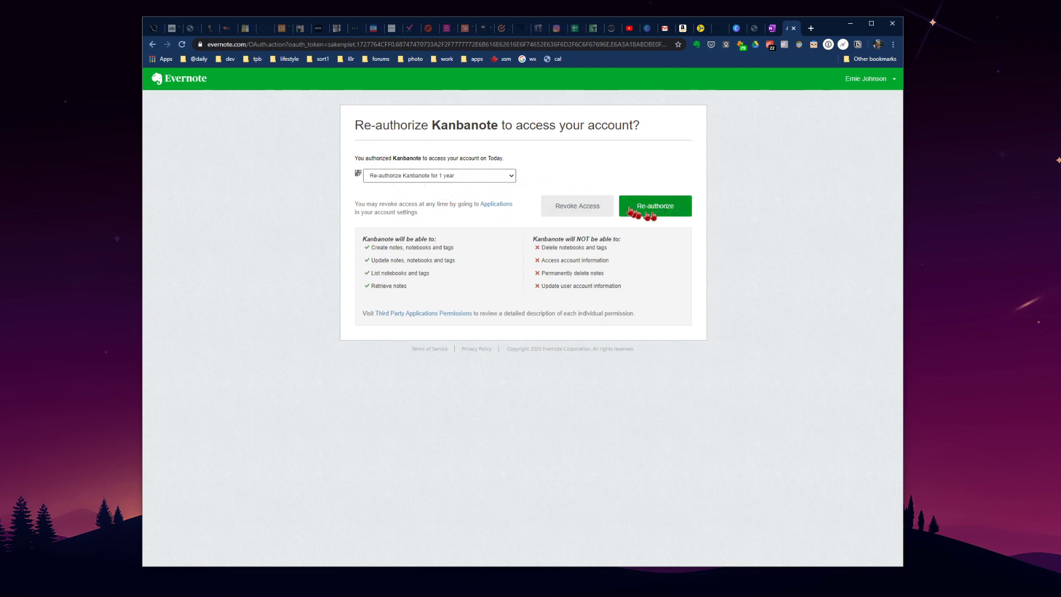
{"action": "left_click", "coordinate": [655, 210]}
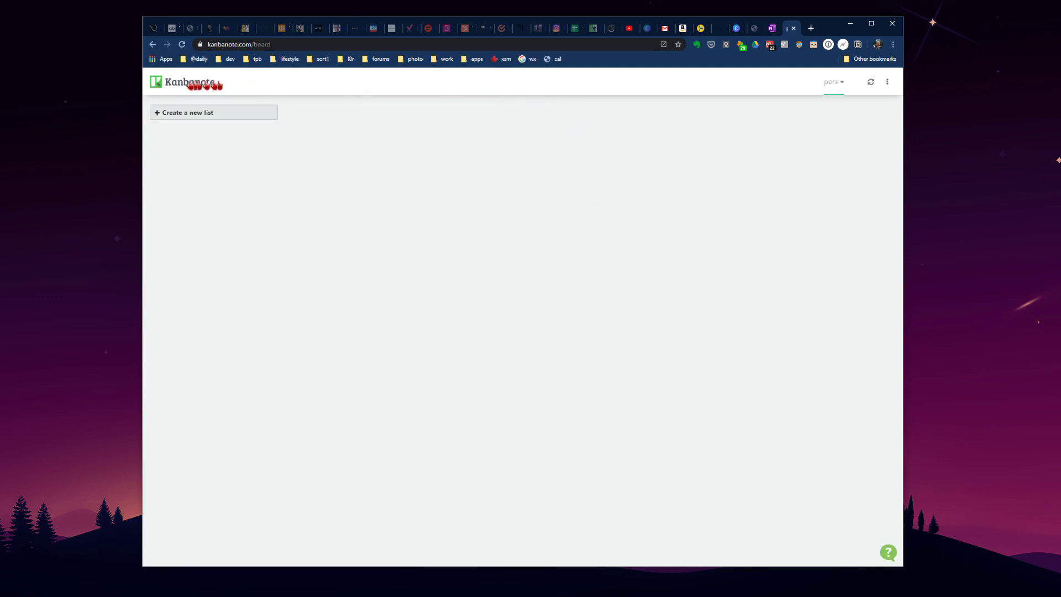
{"action": "left_click", "coordinate": [839, 84]}
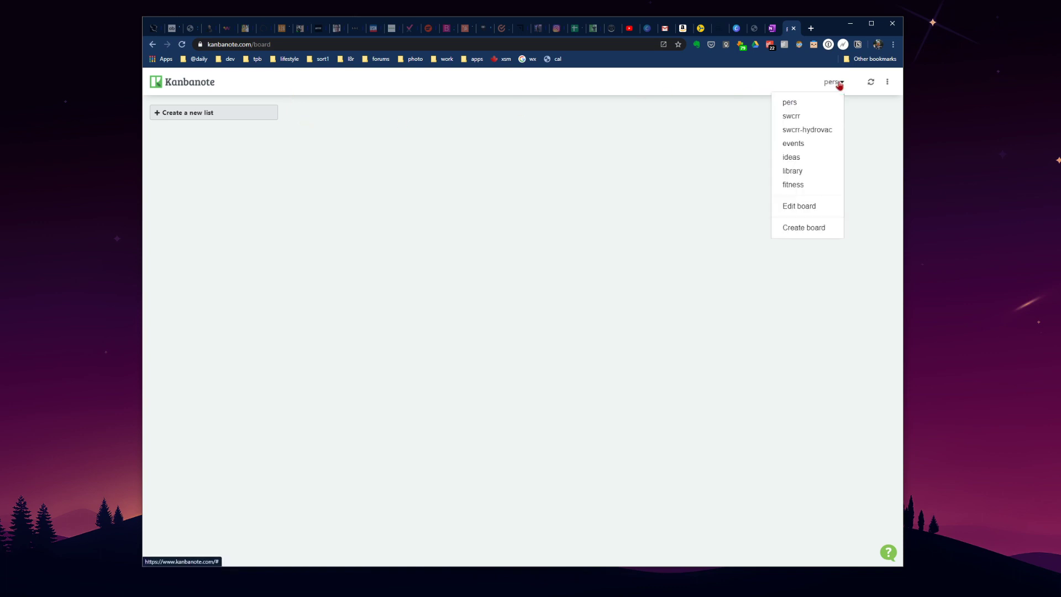
{"action": "left_click", "coordinate": [681, 285]}
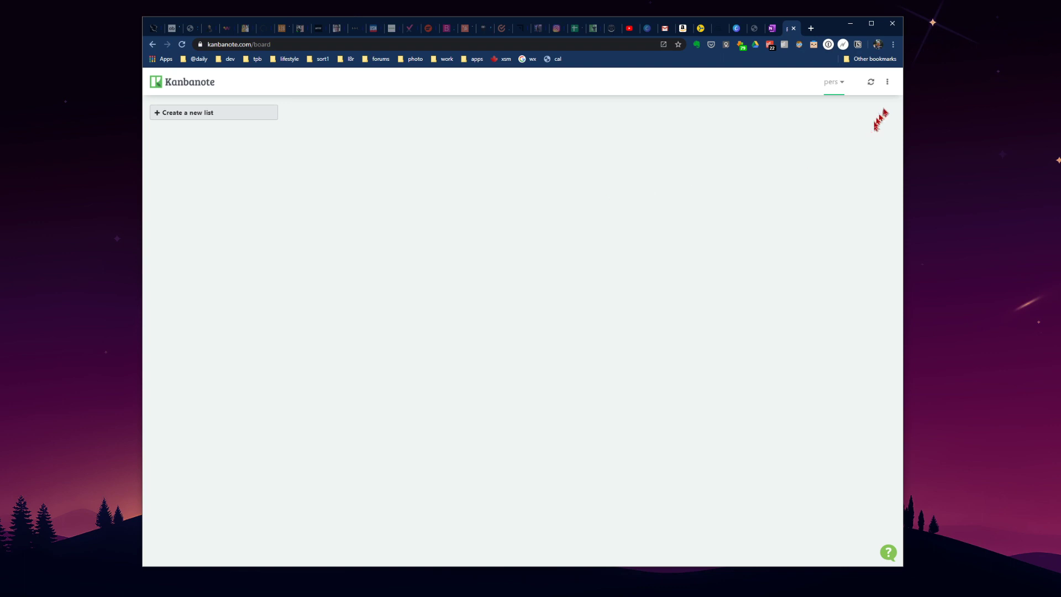
{"action": "left_click", "coordinate": [887, 82]}
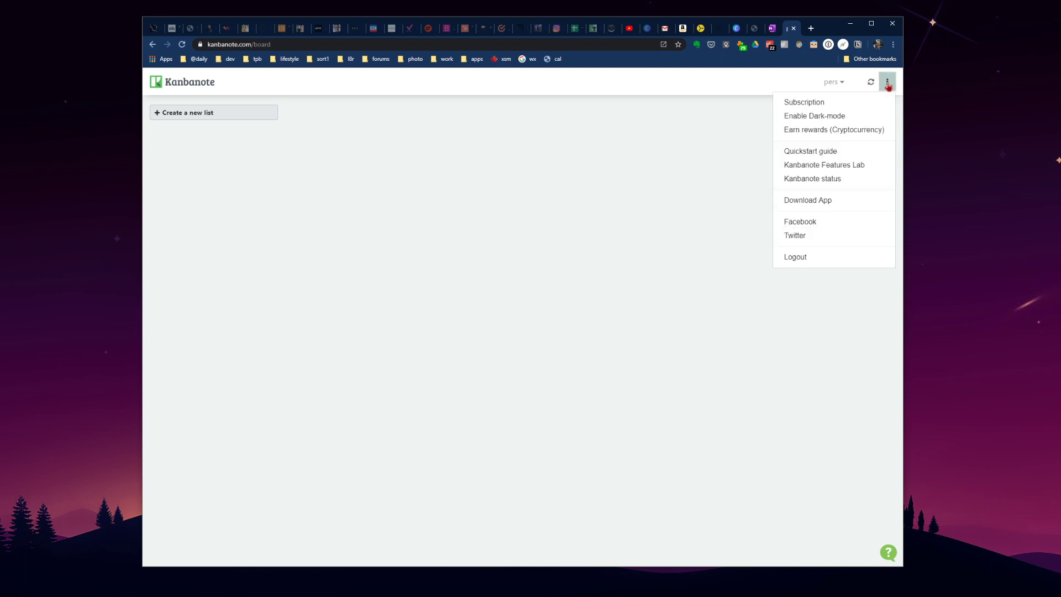
{"action": "left_click", "coordinate": [816, 102]}
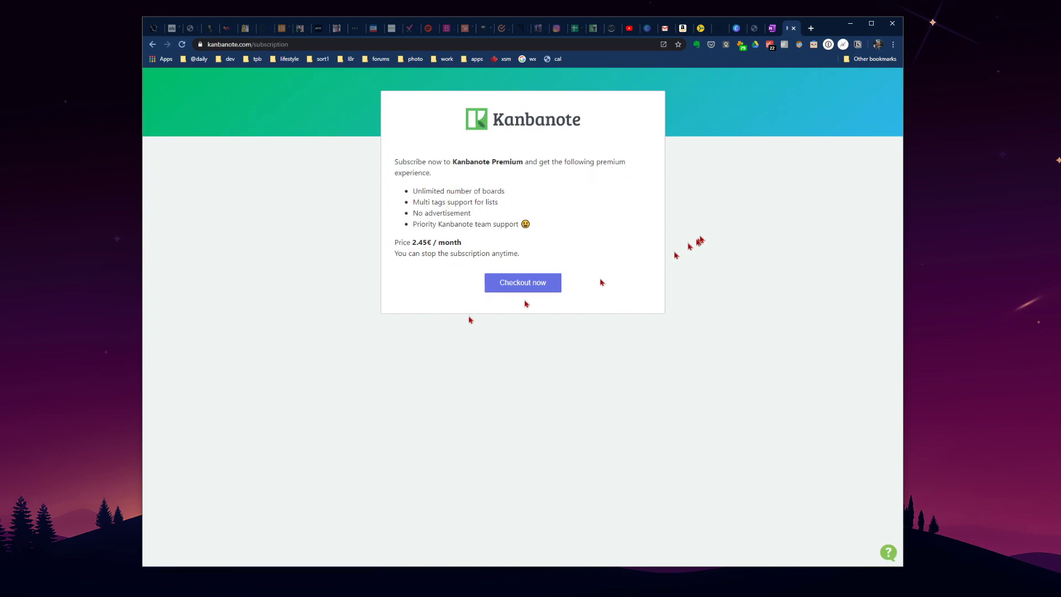
{"action": "left_click", "coordinate": [155, 46]}
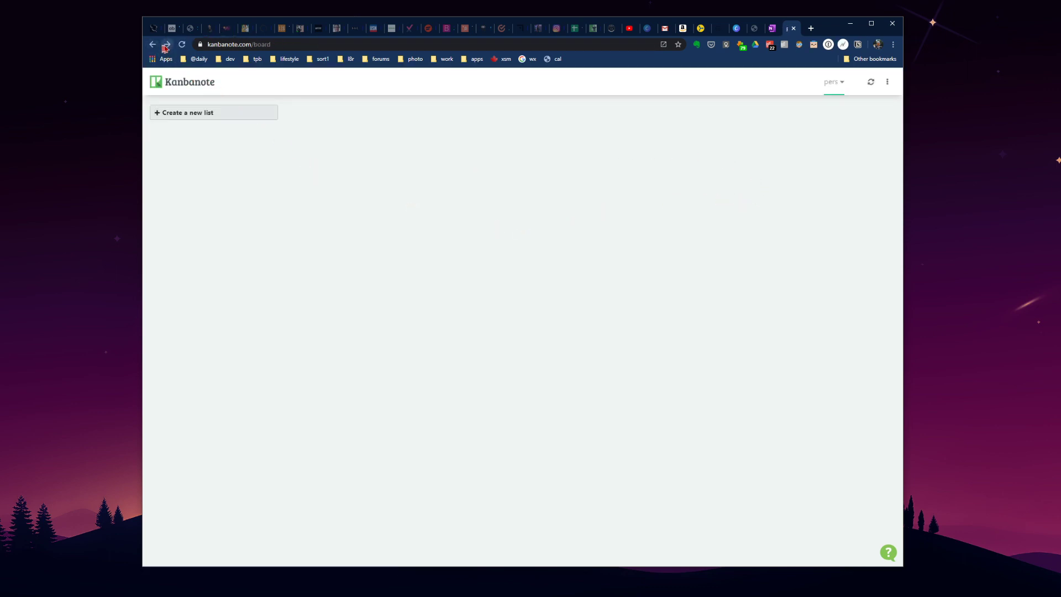
{"action": "left_click", "coordinate": [165, 47]}
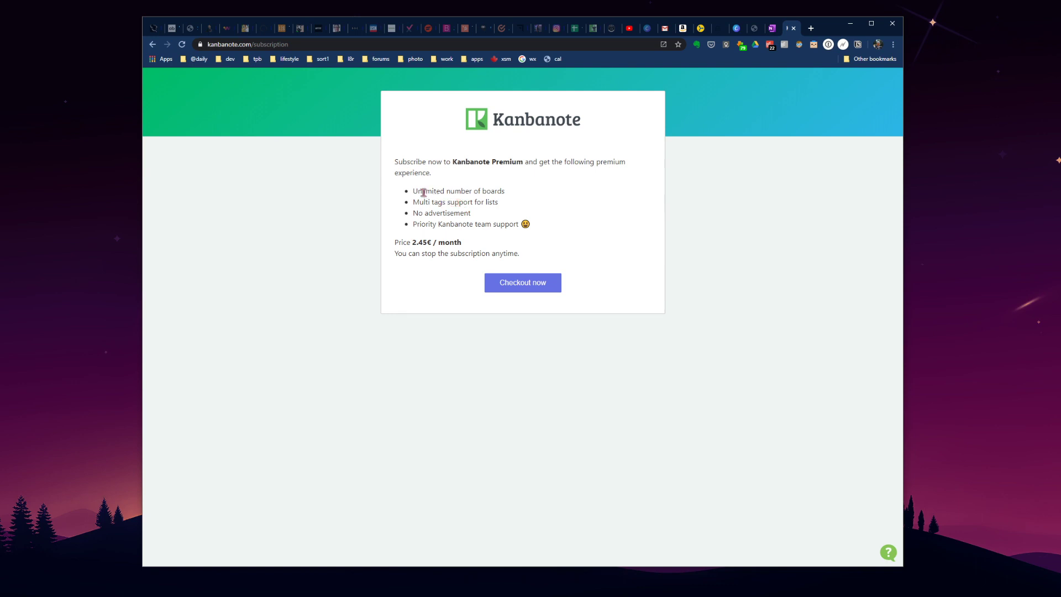
{"action": "left_click_drag", "start_coordinate": [424, 191], "coordinate": [505, 194]}
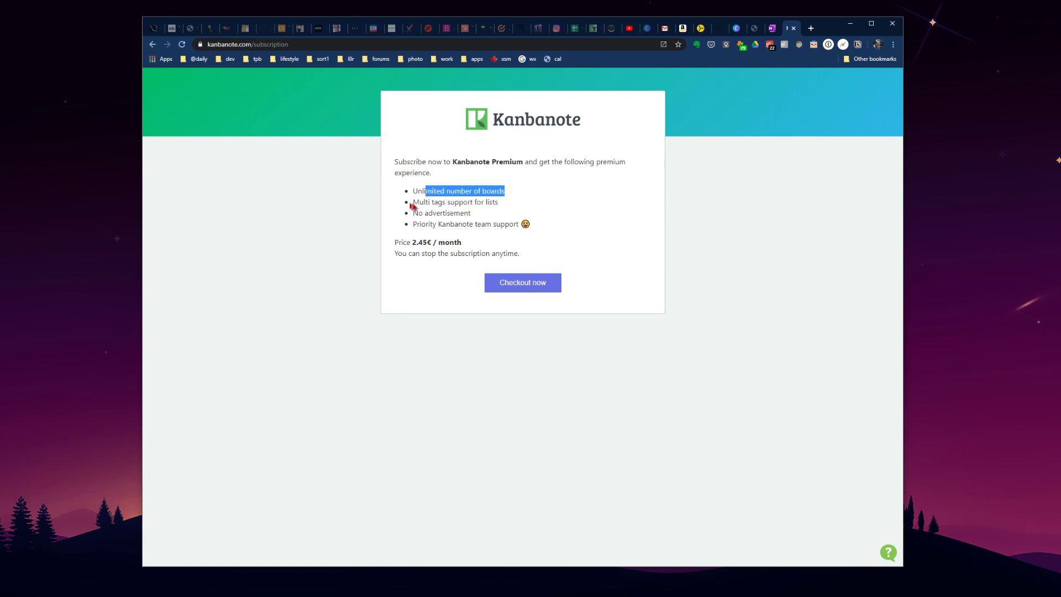
{"action": "left_click_drag", "start_coordinate": [419, 204], "coordinate": [496, 210]}
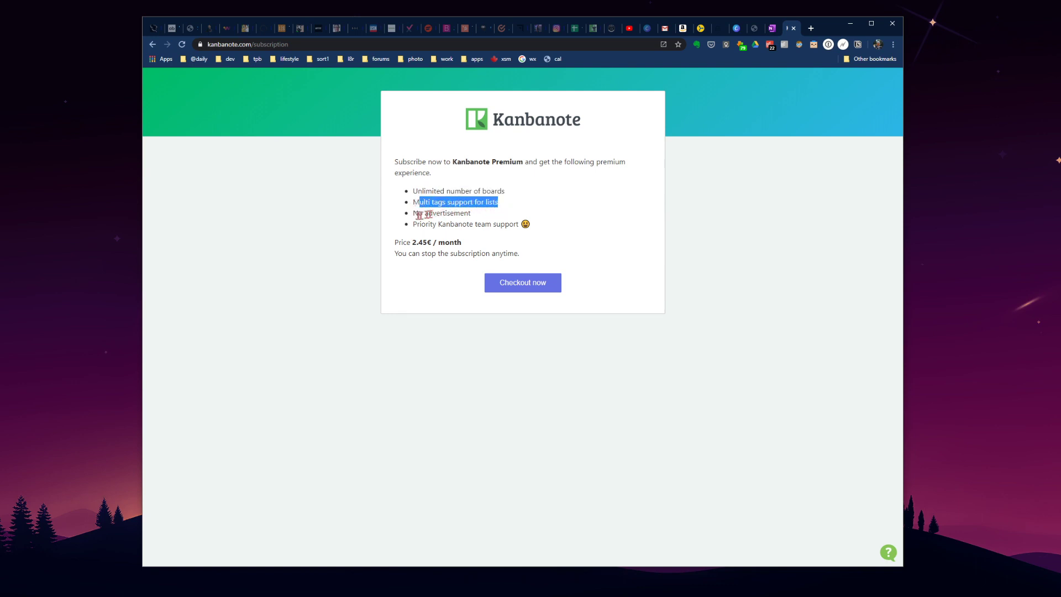
{"action": "left_click_drag", "start_coordinate": [418, 214], "coordinate": [478, 220]}
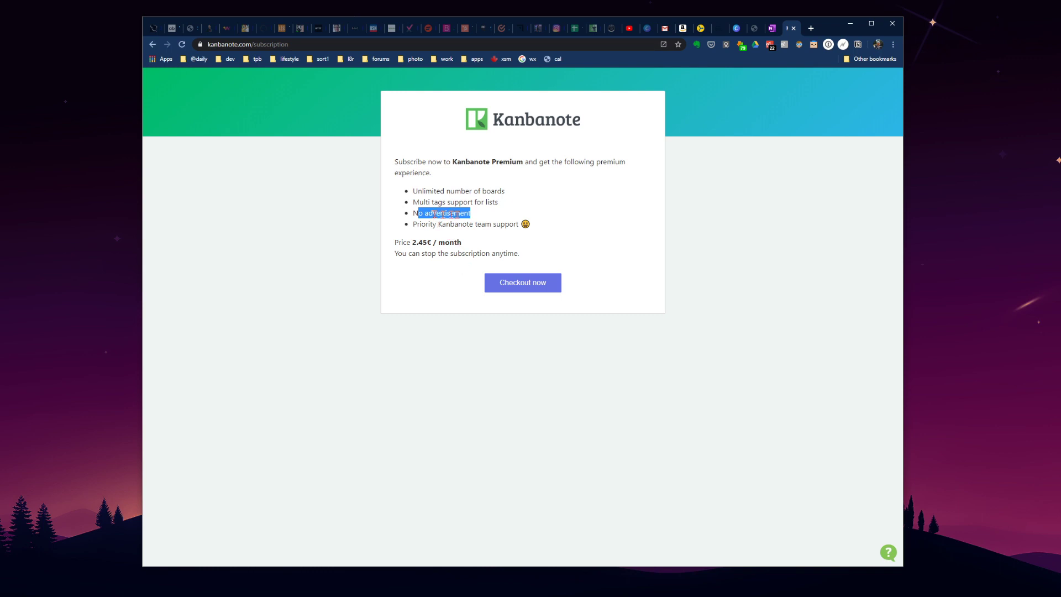
{"action": "left_click_drag", "start_coordinate": [420, 225], "coordinate": [520, 227]}
{"action": "left_click", "coordinate": [558, 210]}
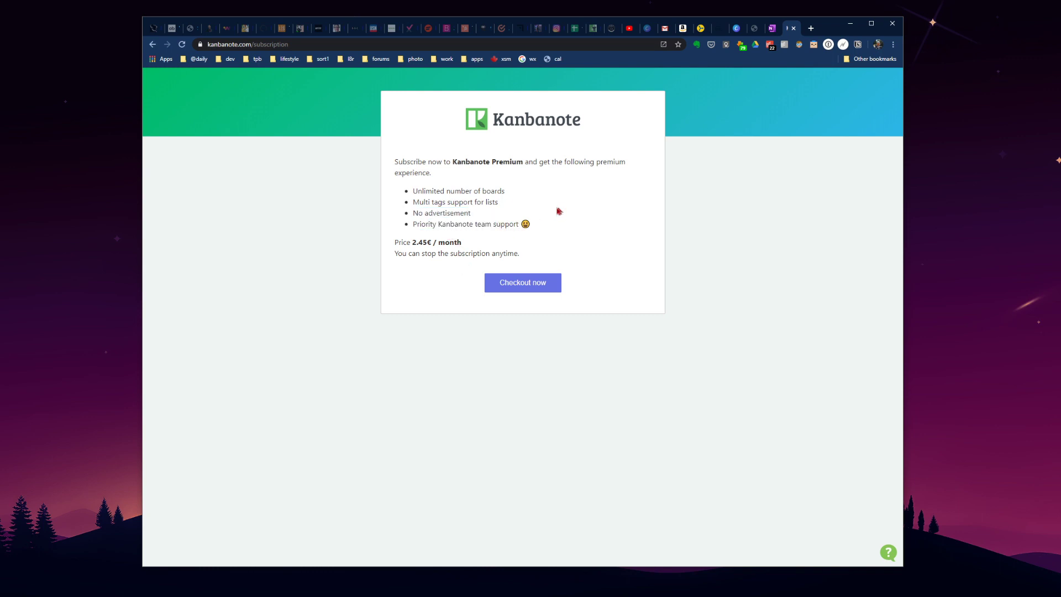
{"action": "left_click", "coordinate": [152, 44]}
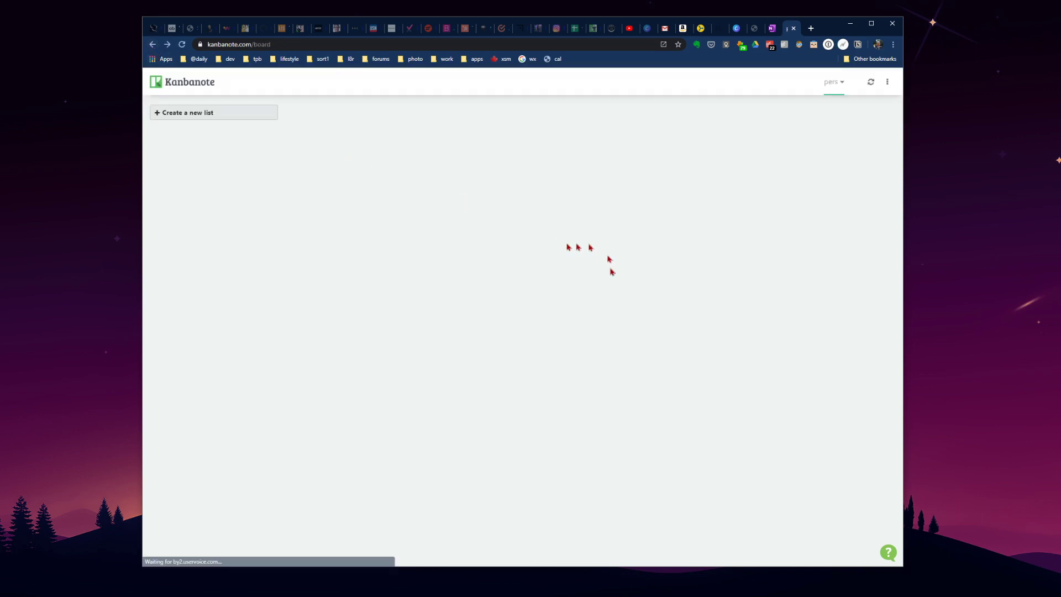
{"action": "left_click", "coordinate": [887, 83]}
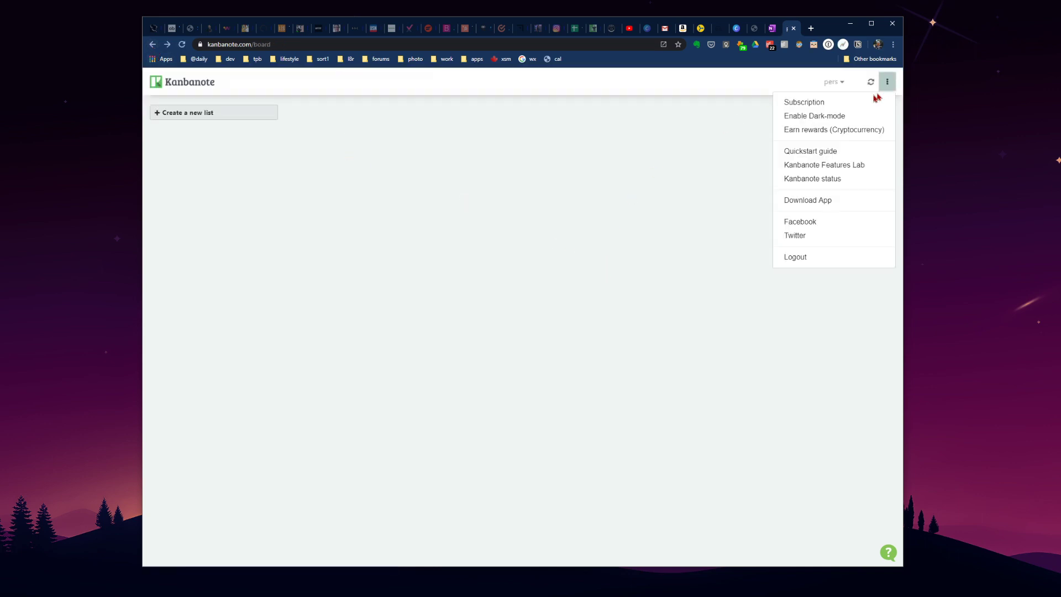
{"action": "left_click", "coordinate": [813, 116]}
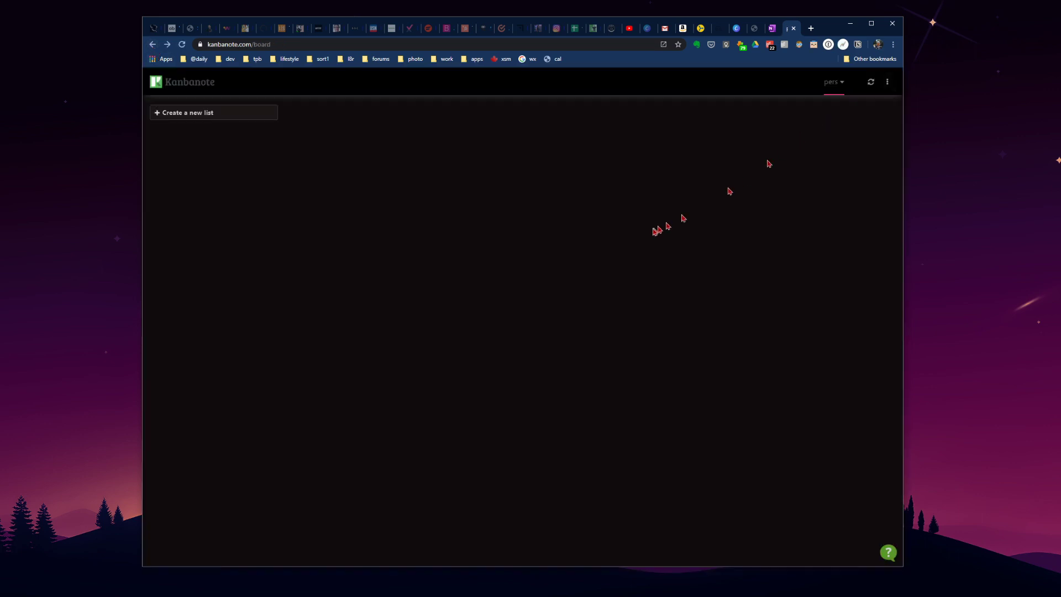
{"action": "left_click", "coordinate": [888, 83]}
{"action": "left_click", "coordinate": [827, 118]}
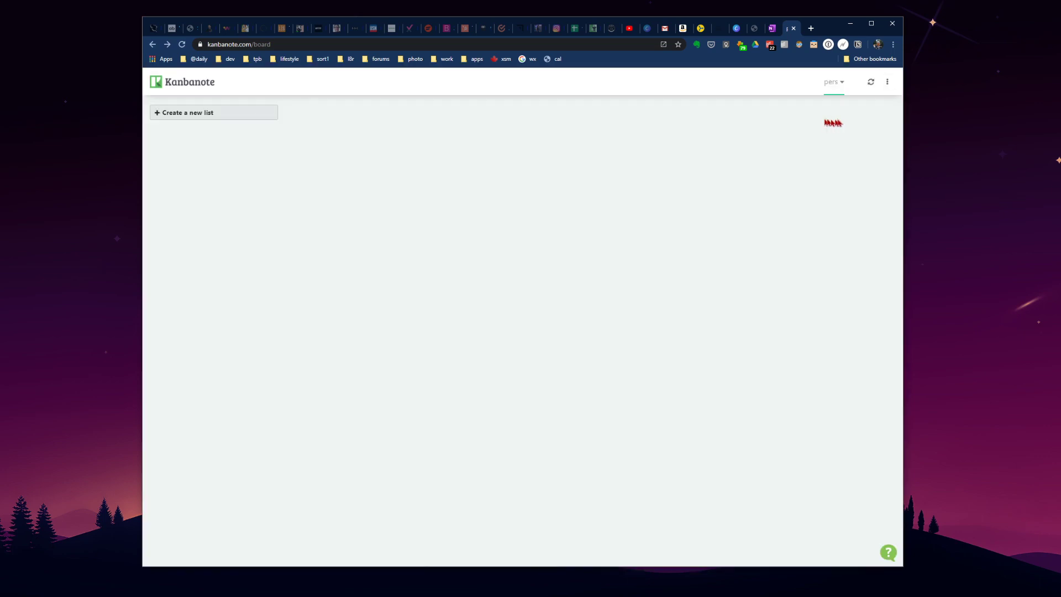
{"action": "left_click", "coordinate": [886, 84]}
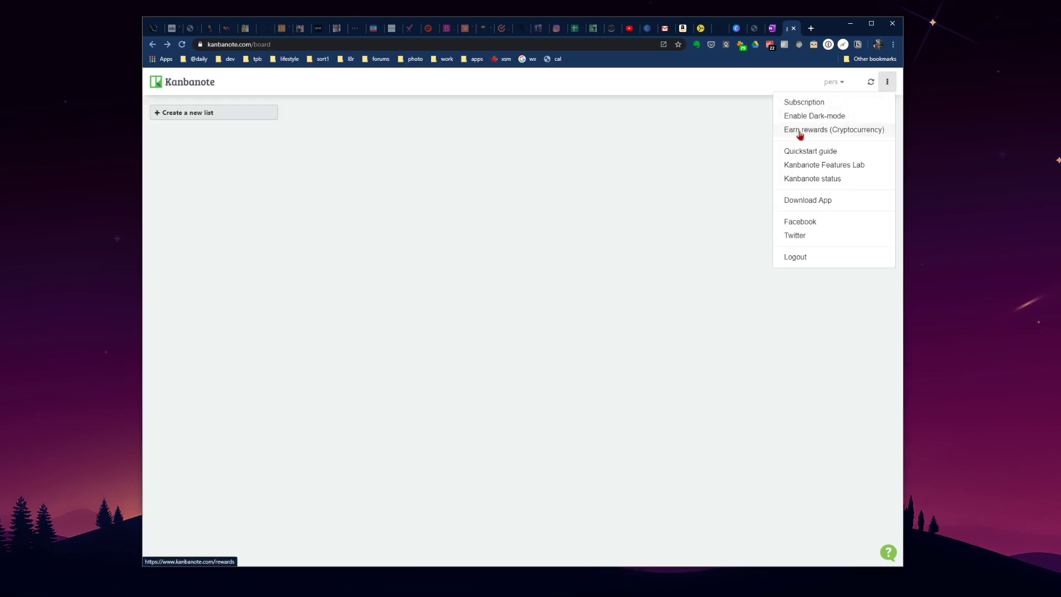
{"action": "left_click", "coordinate": [818, 131]}
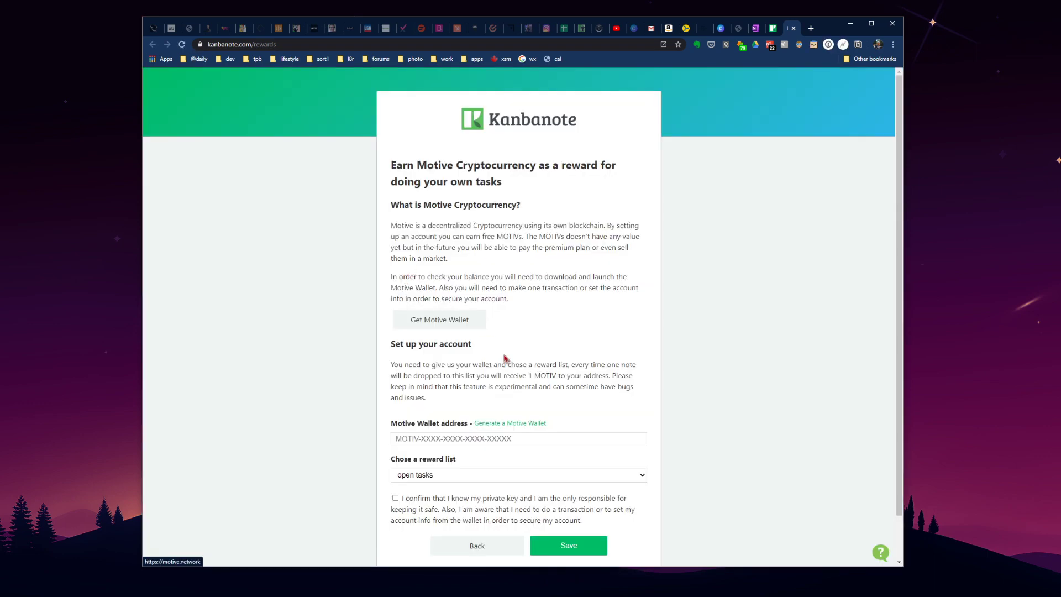
{"action": "scroll", "coordinate": [498, 273], "scroll_direction": "down", "scroll_amount": 1}
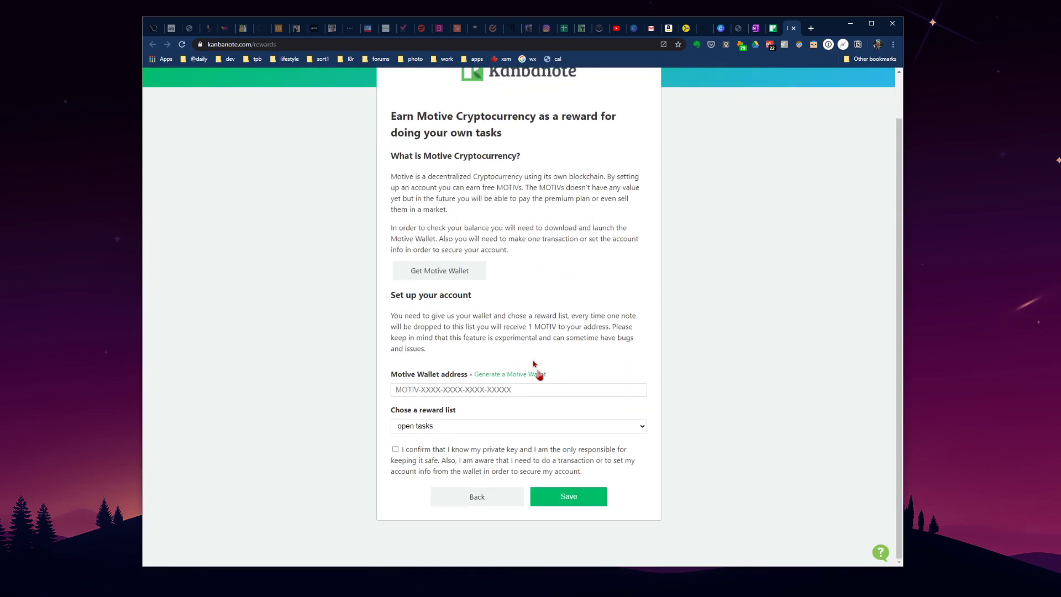
{"action": "scroll", "coordinate": [497, 277], "scroll_direction": "up", "scroll_amount": 1}
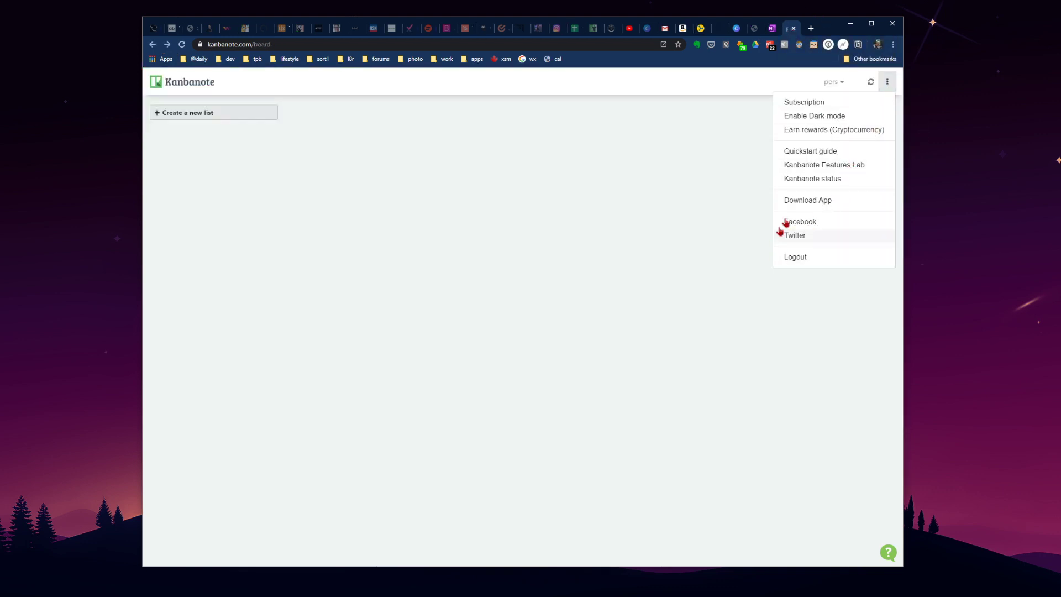
{"action": "left_click", "coordinate": [835, 167]}
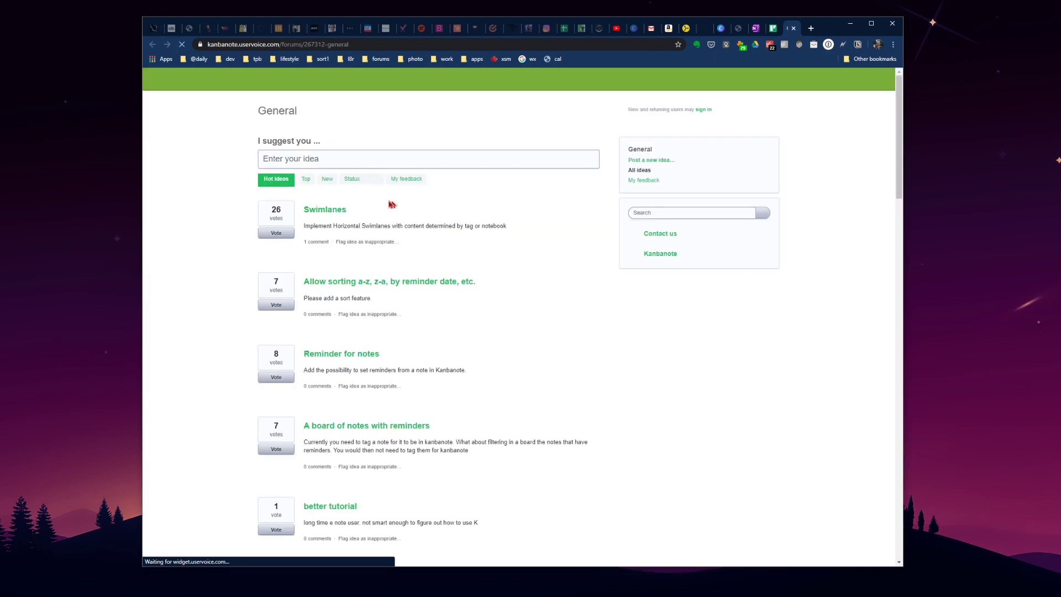
{"action": "scroll", "coordinate": [401, 377], "scroll_direction": "down", "scroll_amount": 4}
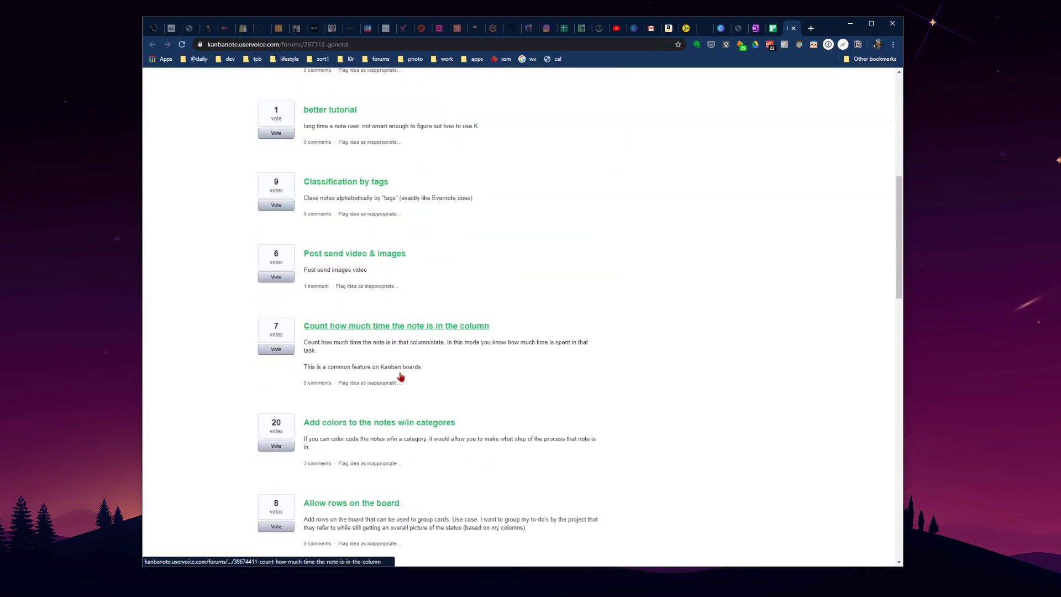
{"action": "scroll", "coordinate": [402, 371], "scroll_direction": "up", "scroll_amount": 8}
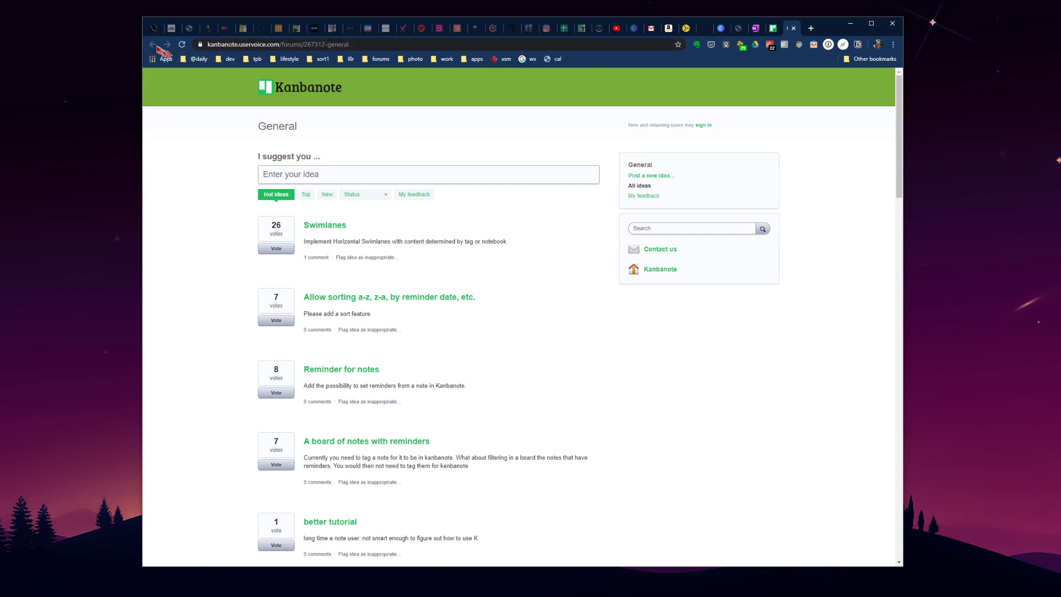
{"action": "left_click", "coordinate": [794, 29]}
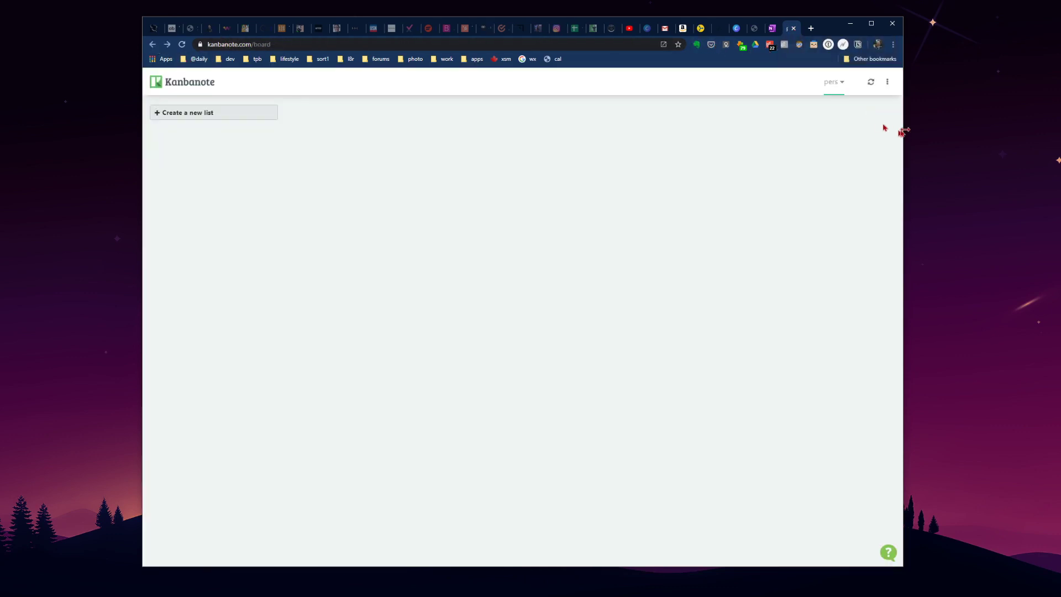
{"action": "left_click", "coordinate": [889, 82]}
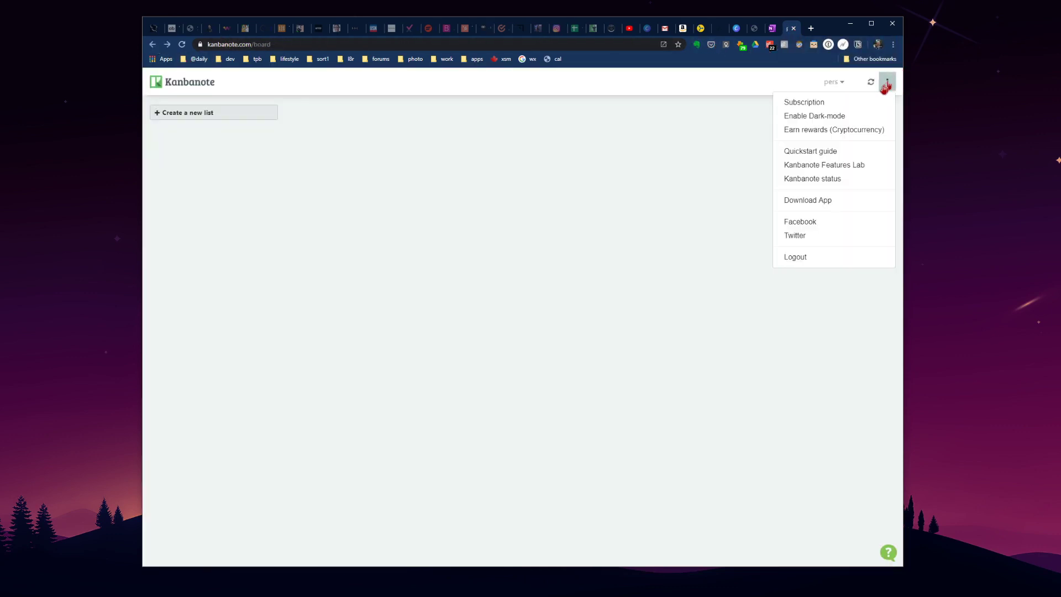
{"action": "left_click", "coordinate": [831, 180]}
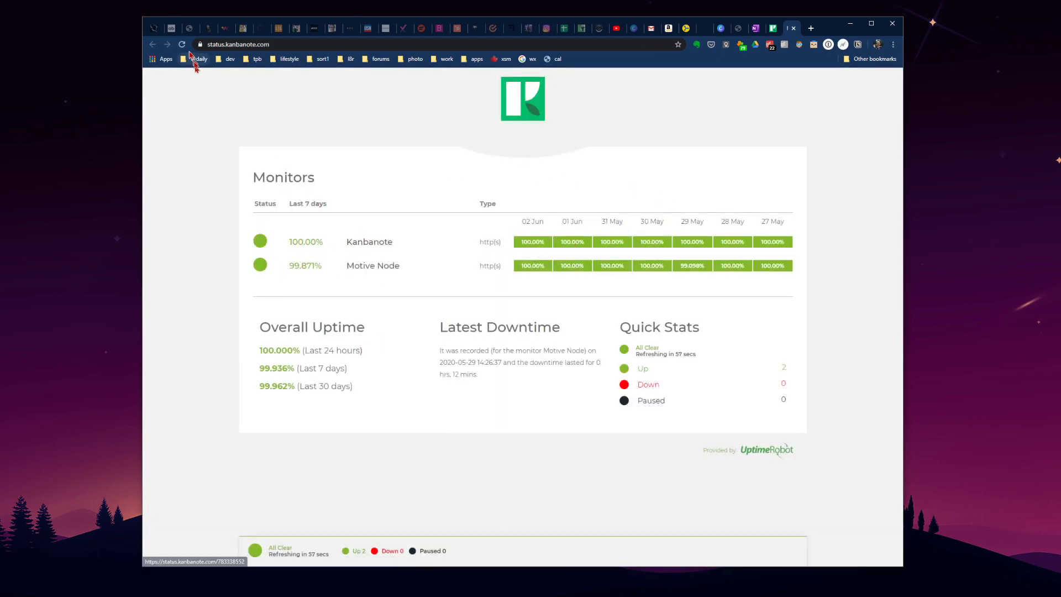
{"action": "left_click", "coordinate": [793, 29]}
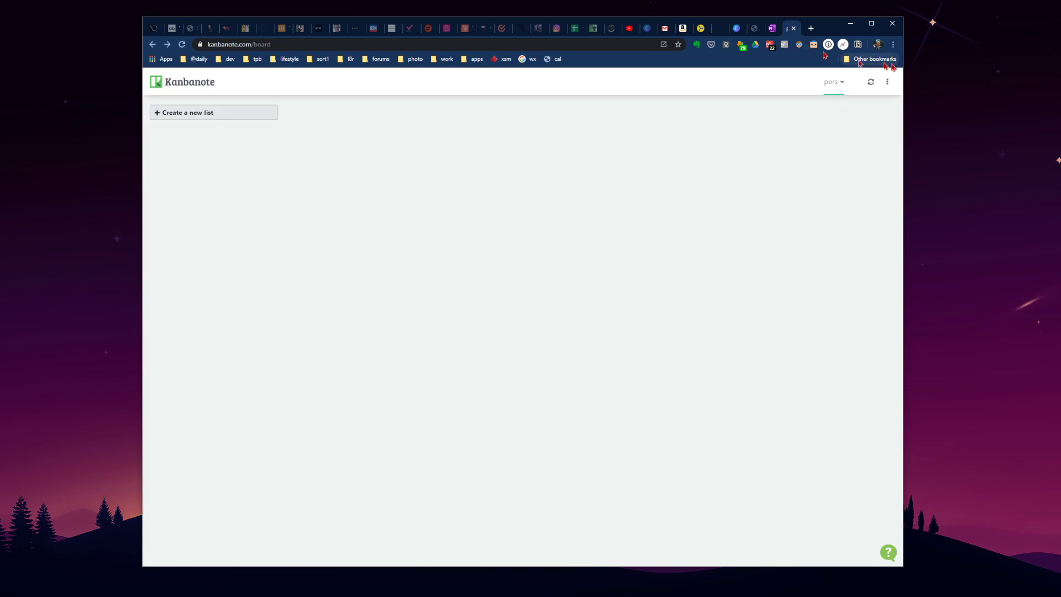
Visit the Download App page from the options menu, return to the board, and close the menu
{"action": "left_click", "coordinate": [887, 81]}
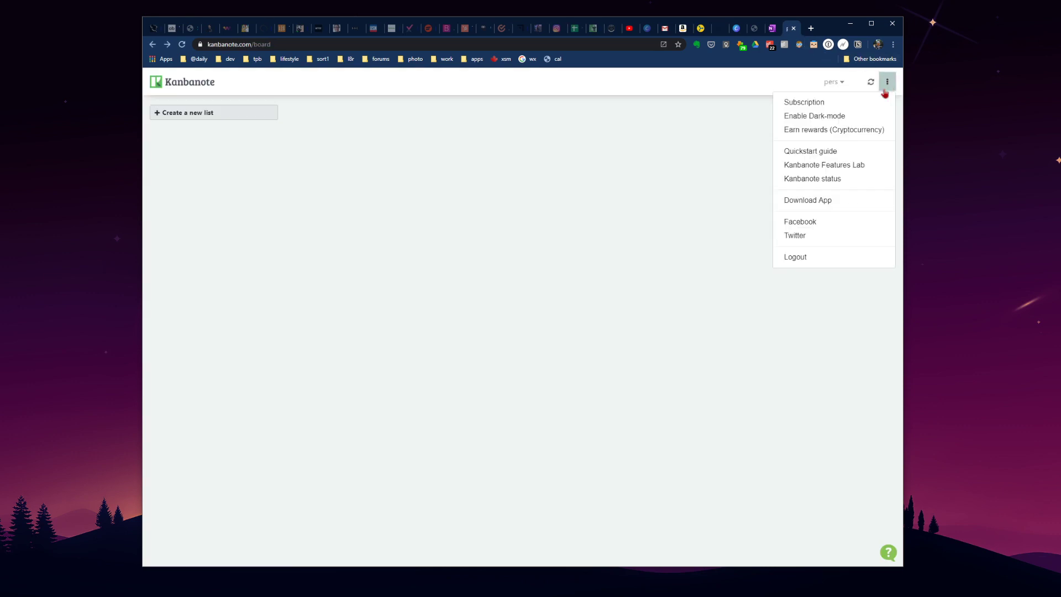
{"action": "left_click", "coordinate": [825, 202]}
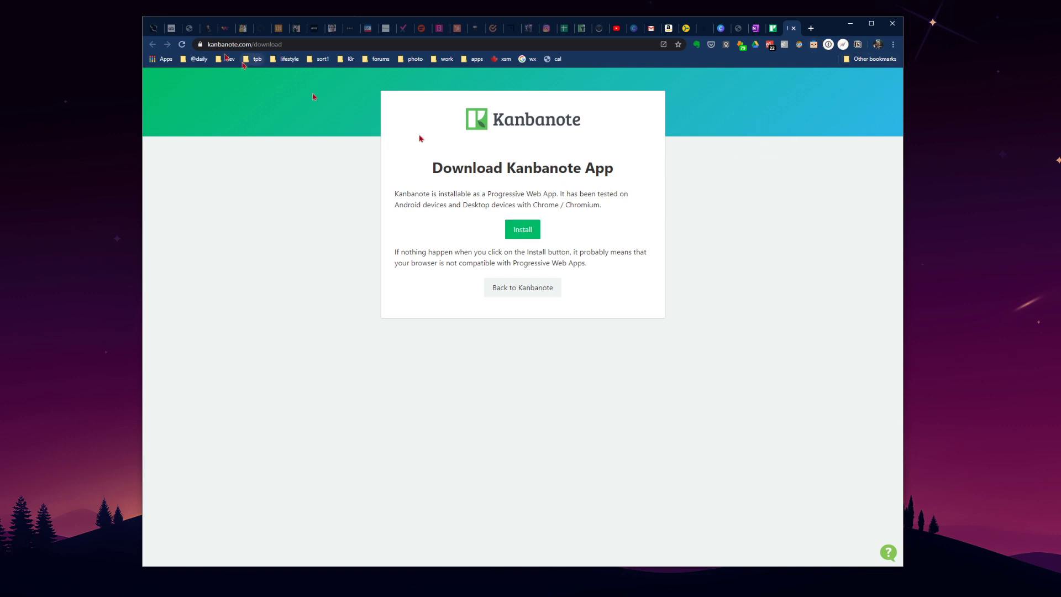
{"action": "left_click", "coordinate": [528, 289]}
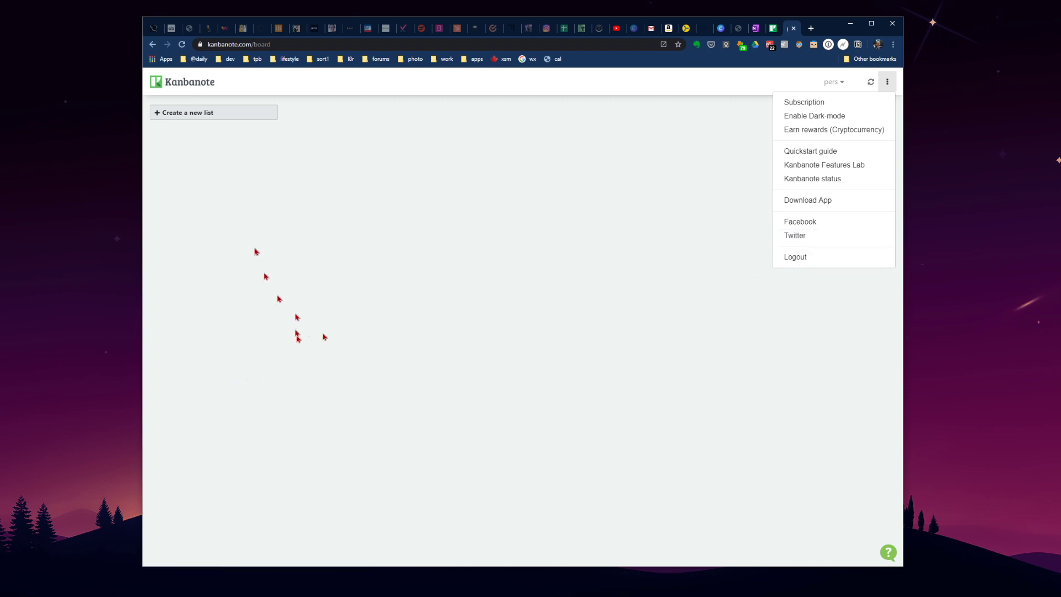
{"action": "left_click", "coordinate": [367, 238]}
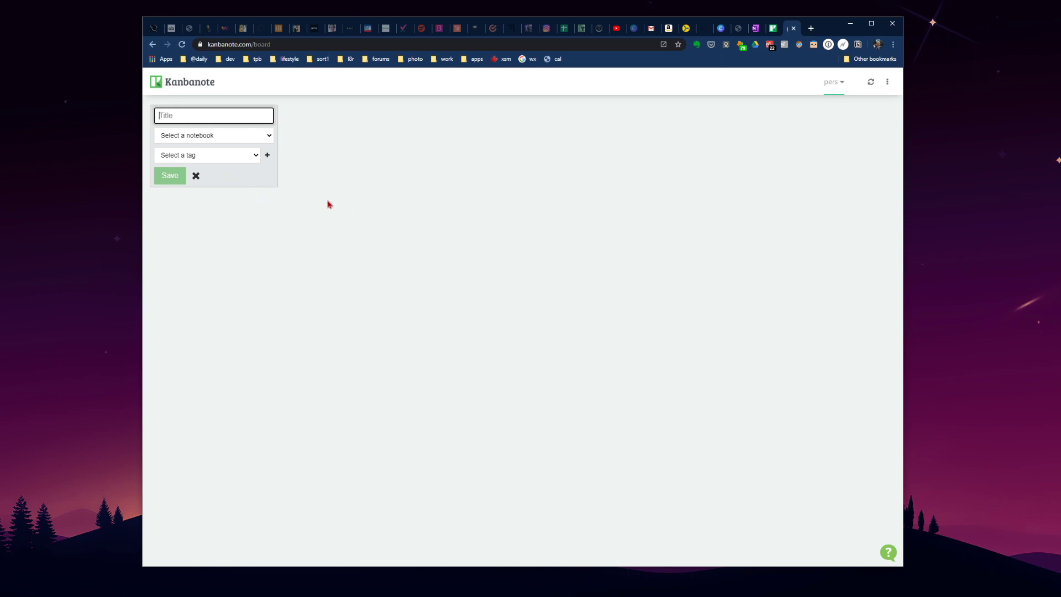
Title the new list 'youtube ideas' and leave its notebook unset
{"action": "type", "text": "youtube ideas"}
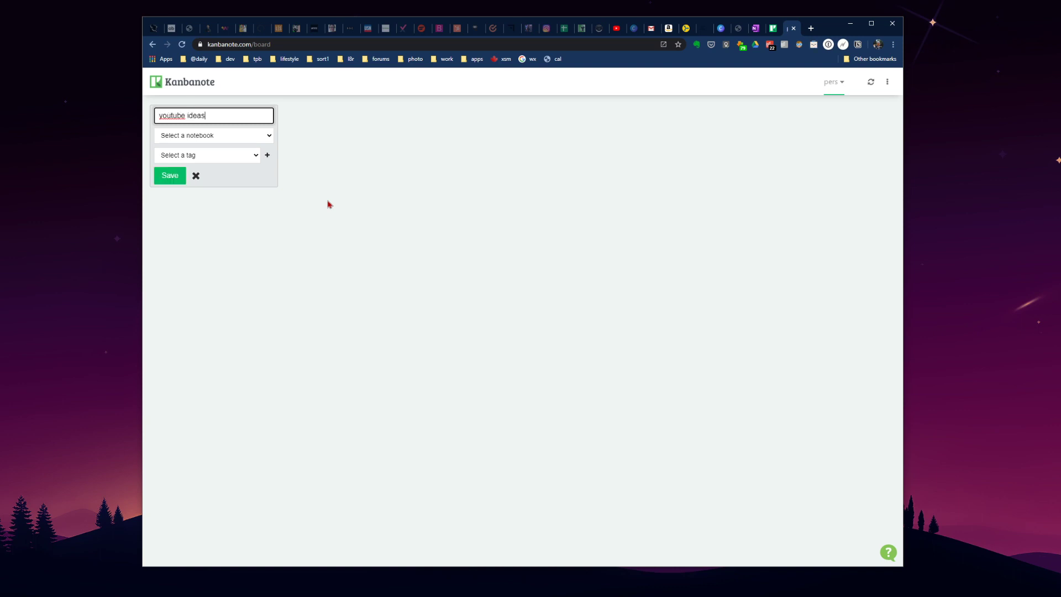
{"action": "key", "text": "Tab"}
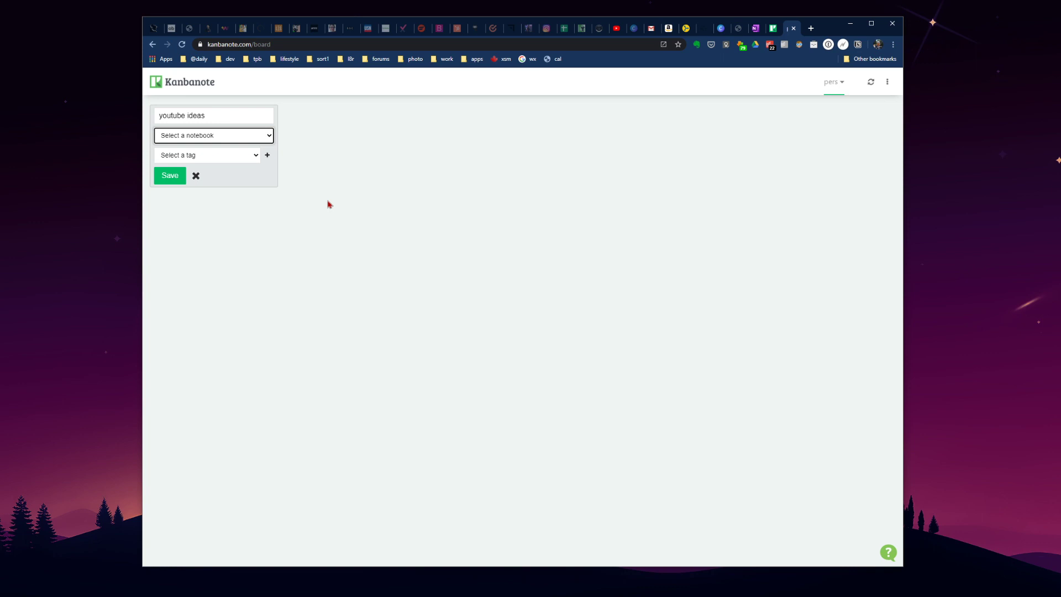
{"action": "left_click", "coordinate": [271, 136]}
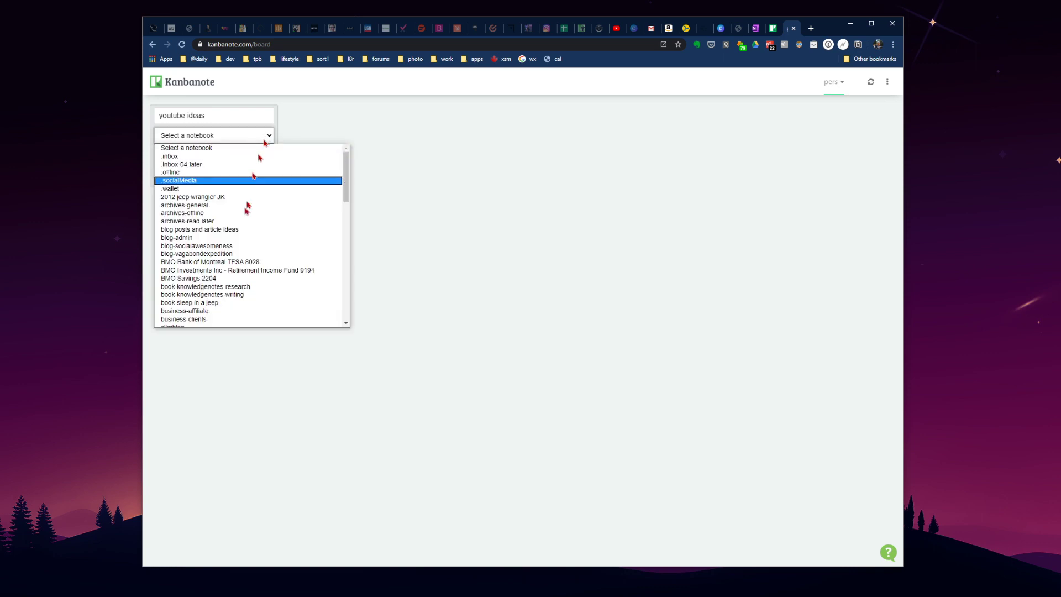
{"action": "scroll", "coordinate": [245, 228], "scroll_direction": "down", "scroll_amount": 10}
{"action": "scroll", "coordinate": [244, 229], "scroll_direction": "up", "scroll_amount": 10}
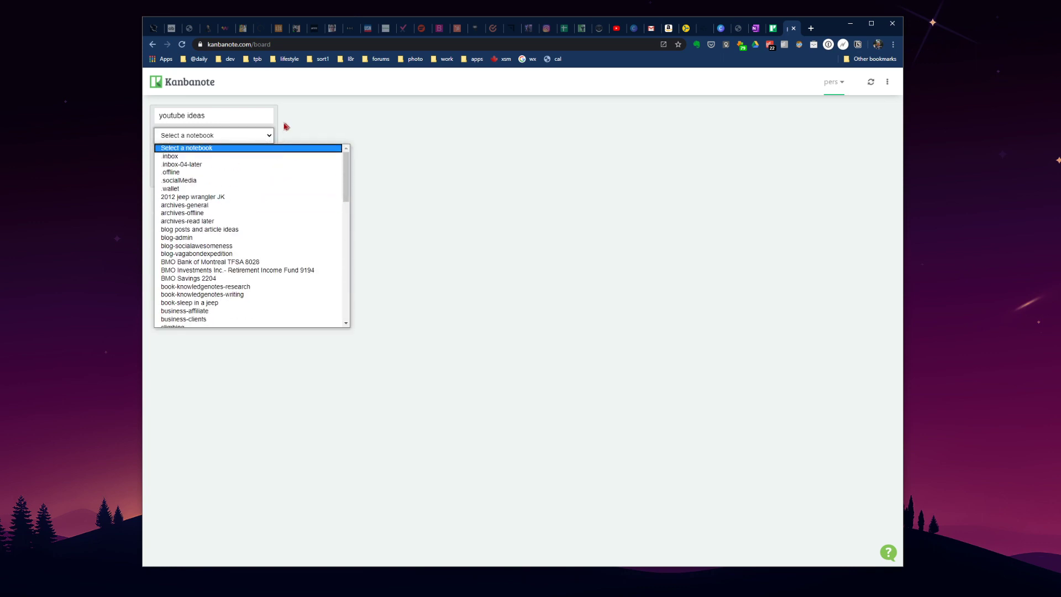
{"action": "left_click", "coordinate": [279, 134]}
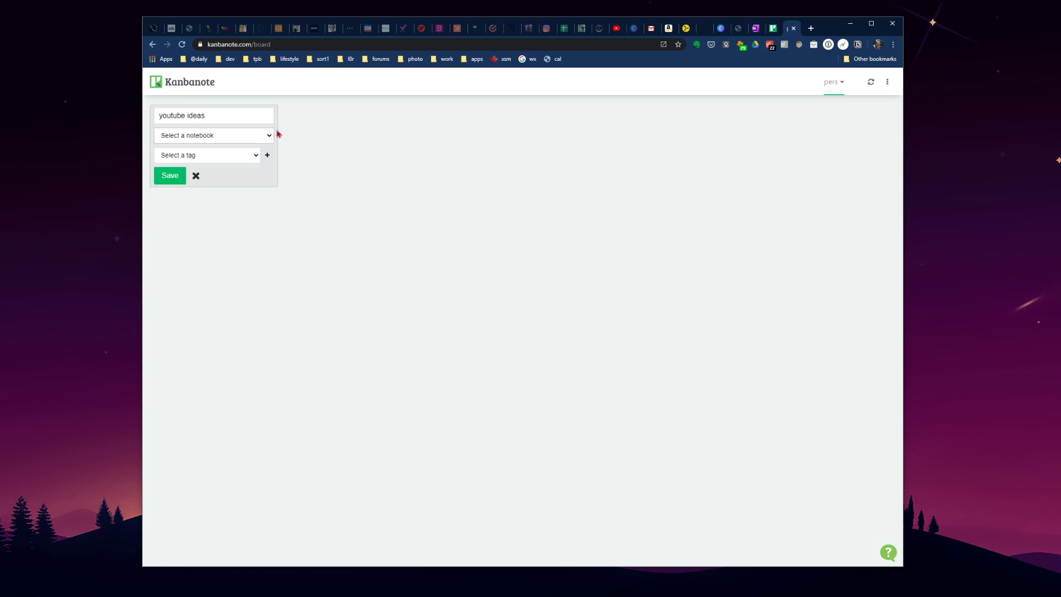
Tag the list project-irl-youtube-pending and save it
{"action": "left_click", "coordinate": [206, 160]}
{"action": "scroll", "coordinate": [215, 218], "scroll_direction": "down", "scroll_amount": 6}
{"action": "scroll", "coordinate": [220, 213], "scroll_direction": "up", "scroll_amount": 2}
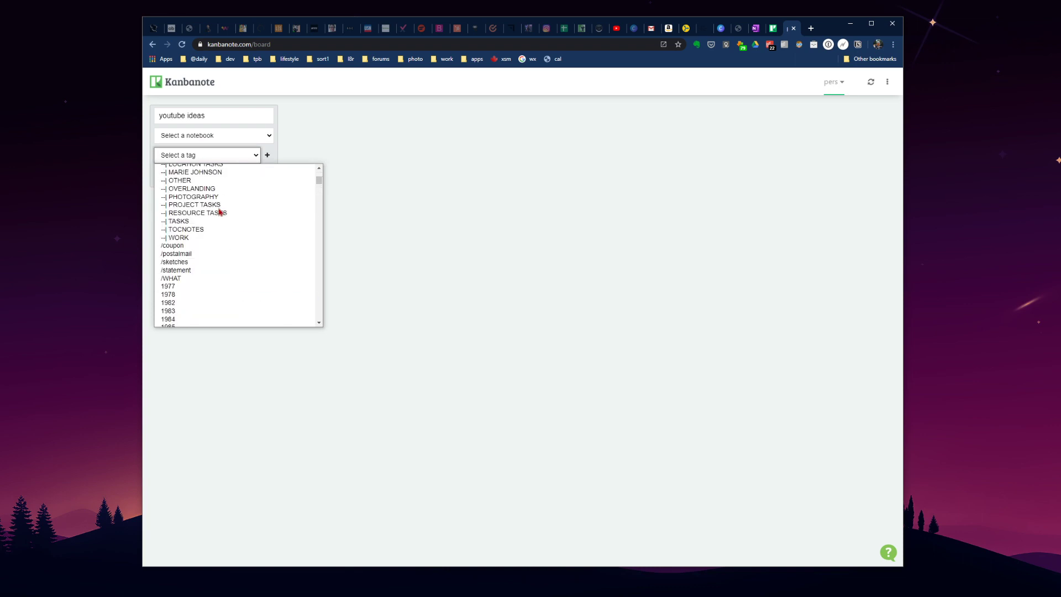
{"action": "scroll", "coordinate": [219, 210], "scroll_direction": "up", "scroll_amount": 4}
{"action": "type", "text": "project-closed"}
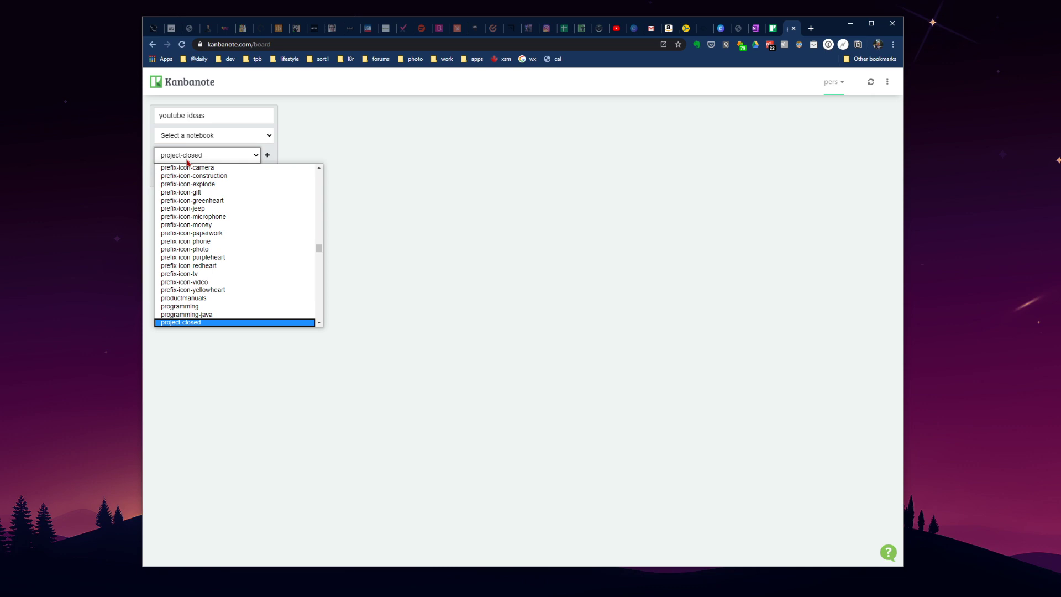
{"action": "key", "text": "Down"}
{"action": "key", "text": "Down"}
{"action": "key", "text": "Down"}
{"action": "key", "text": "Down"}
{"action": "key", "text": "Down"}
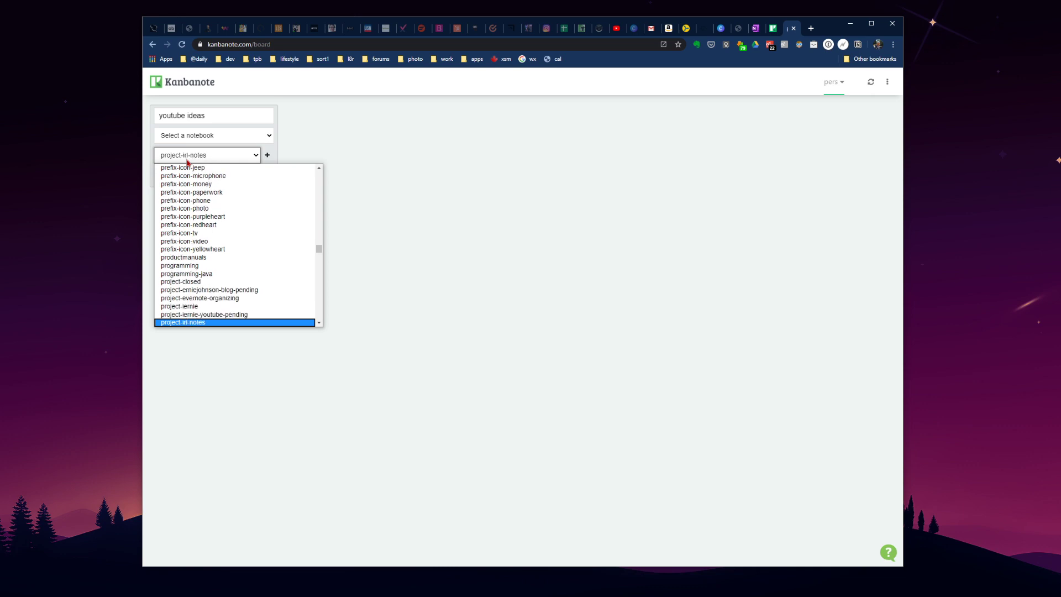
{"action": "scroll", "coordinate": [208, 247], "scroll_direction": "down", "scroll_amount": 3}
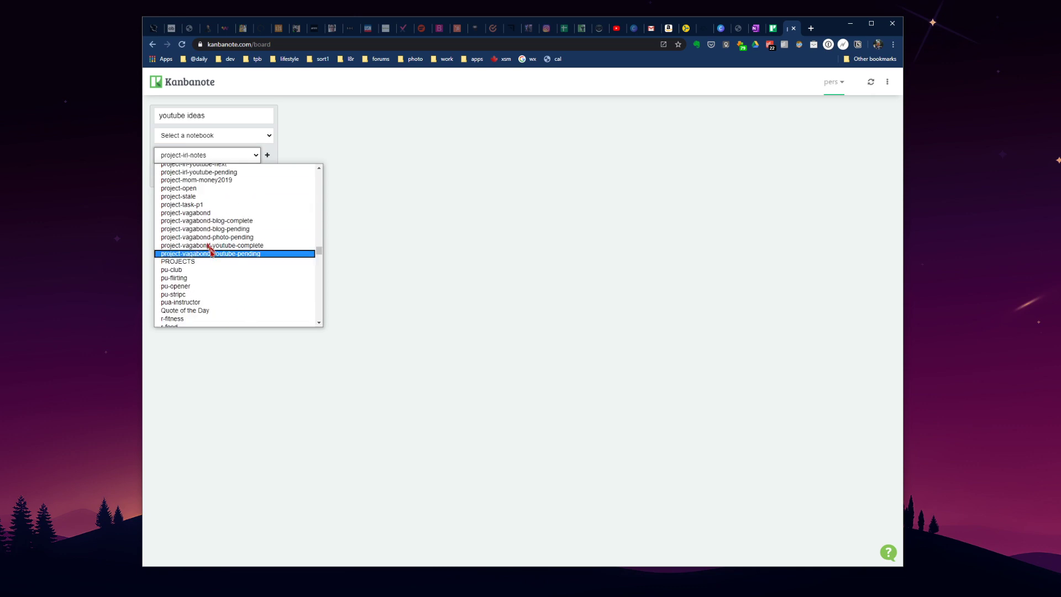
{"action": "scroll", "coordinate": [216, 243], "scroll_direction": "up", "scroll_amount": 3}
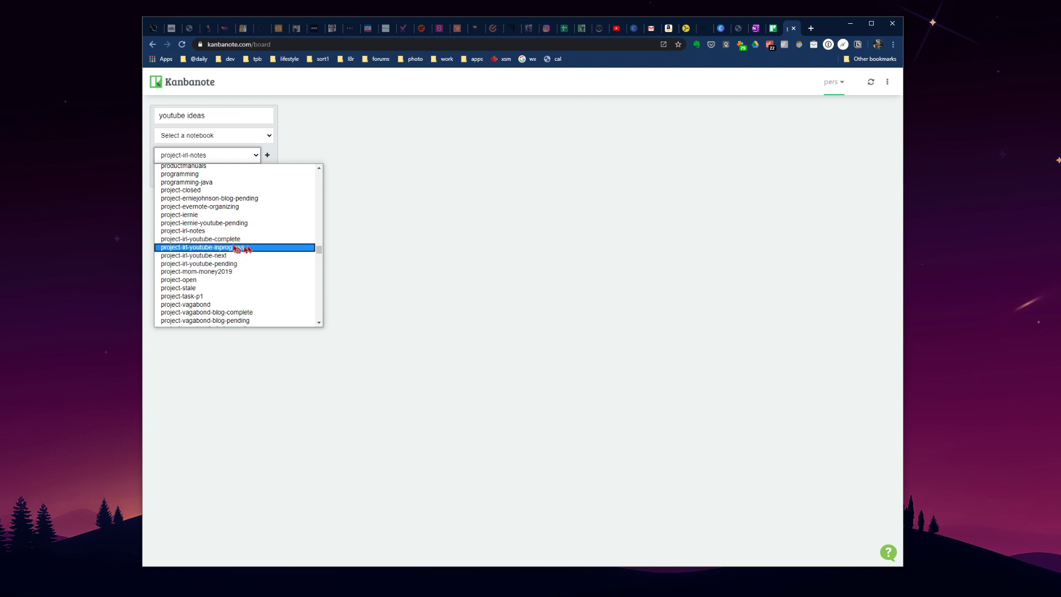
{"action": "left_click", "coordinate": [239, 265]}
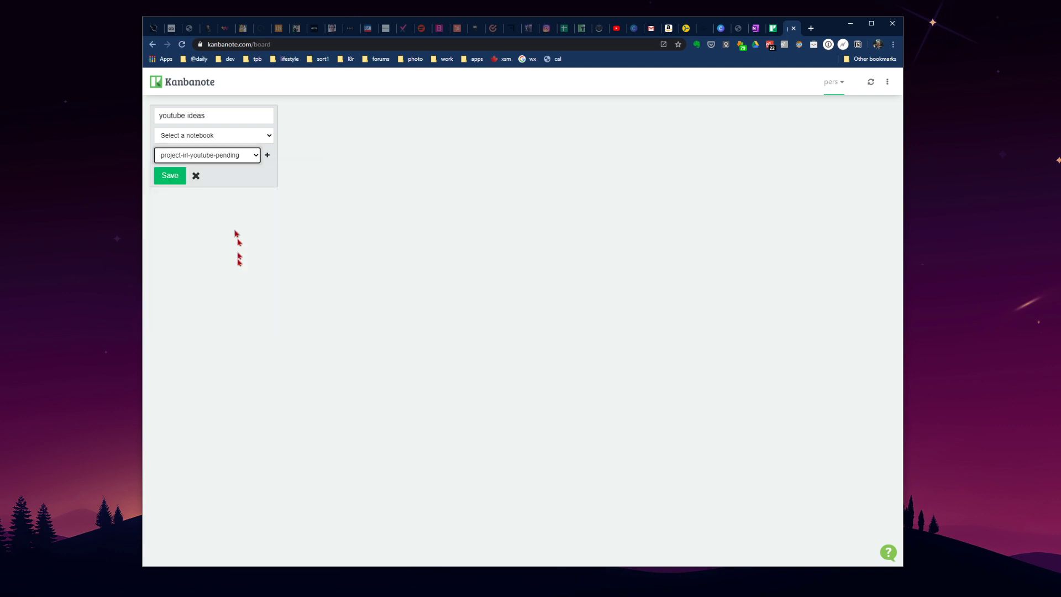
{"action": "left_click", "coordinate": [172, 179]}
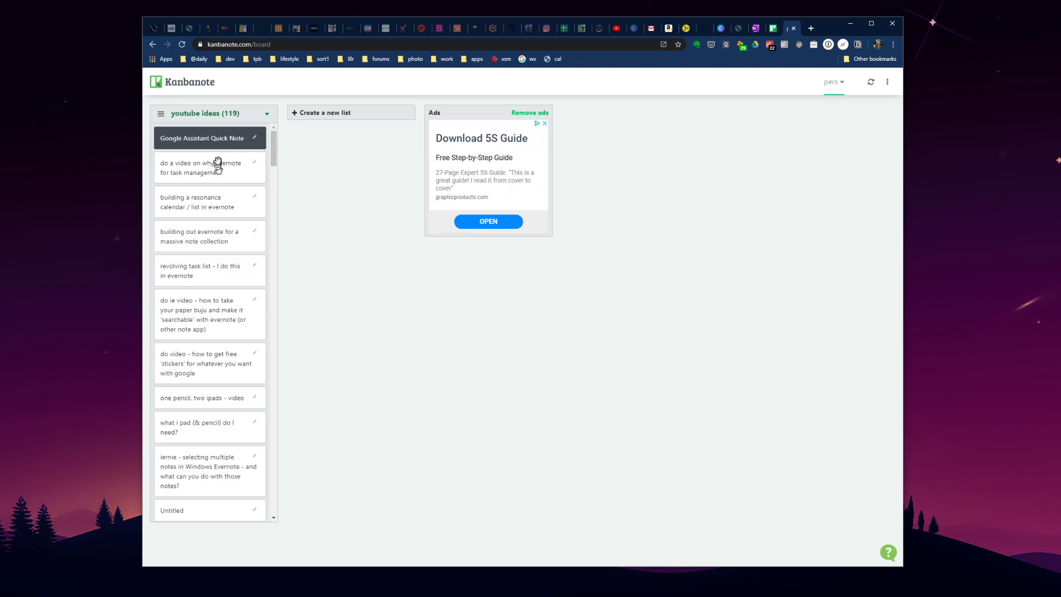
Create and save a 'next video ideas' list tagged project-irl-youtube-next
{"action": "scroll", "coordinate": [215, 373], "scroll_direction": "down", "scroll_amount": 6}
{"action": "scroll", "coordinate": [216, 373], "scroll_direction": "down", "scroll_amount": 12}
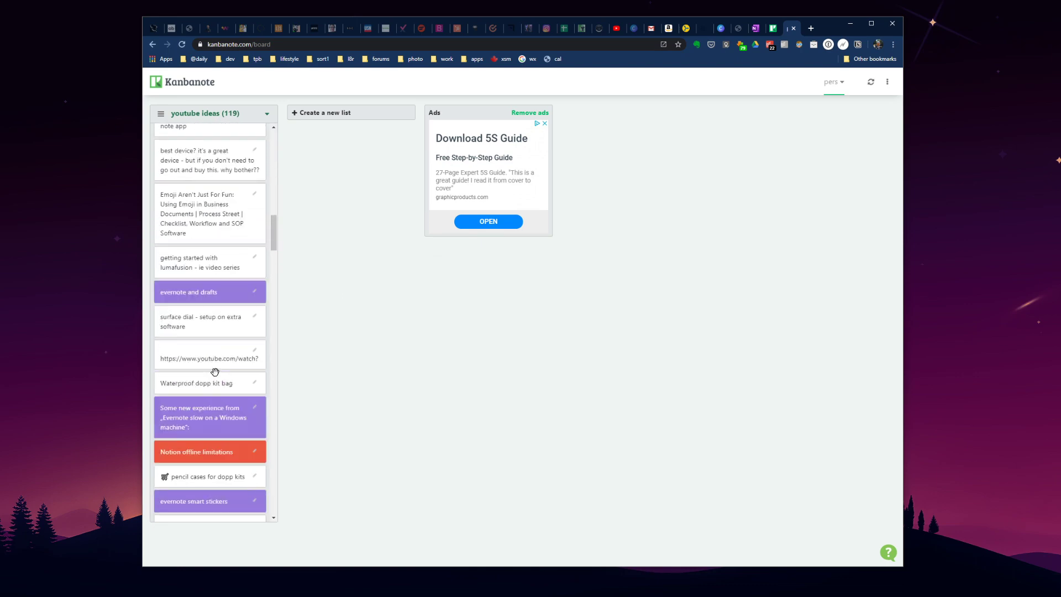
{"action": "scroll", "coordinate": [216, 371], "scroll_direction": "up", "scroll_amount": 3}
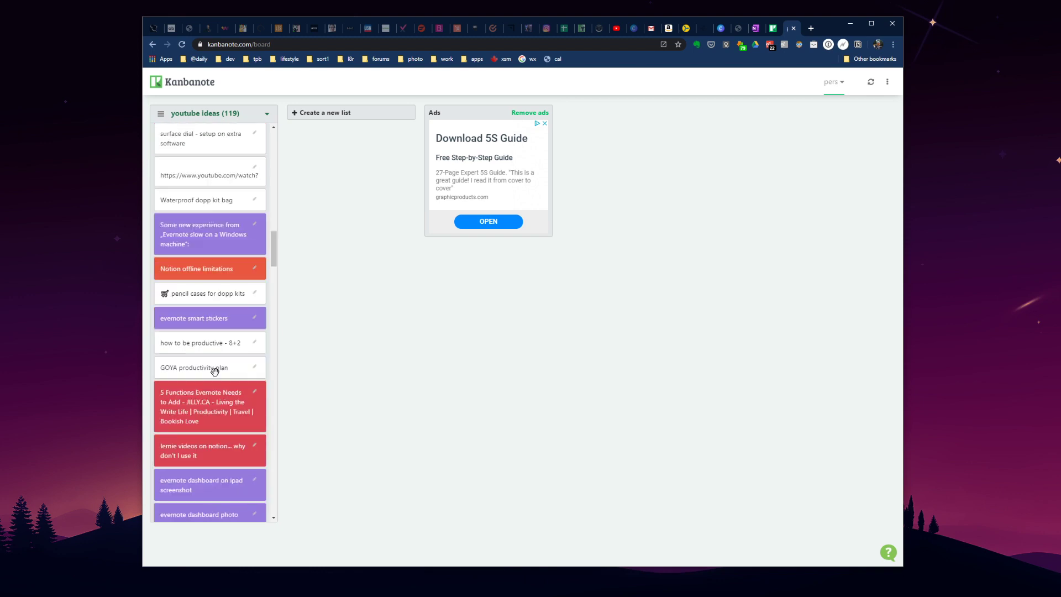
{"action": "scroll", "coordinate": [215, 371], "scroll_direction": "down", "scroll_amount": 1}
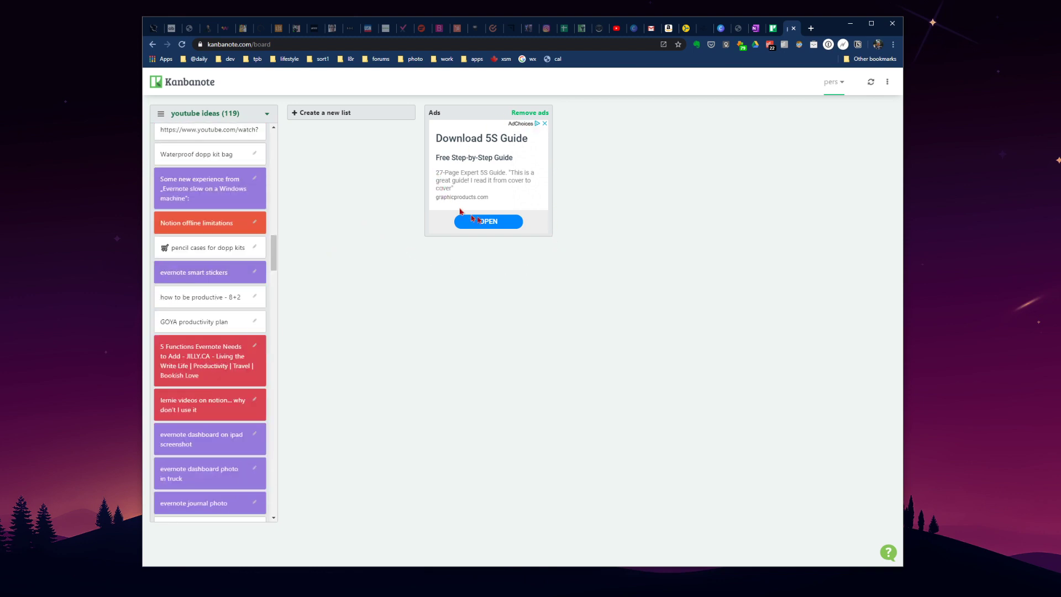
{"action": "left_click", "coordinate": [311, 114]}
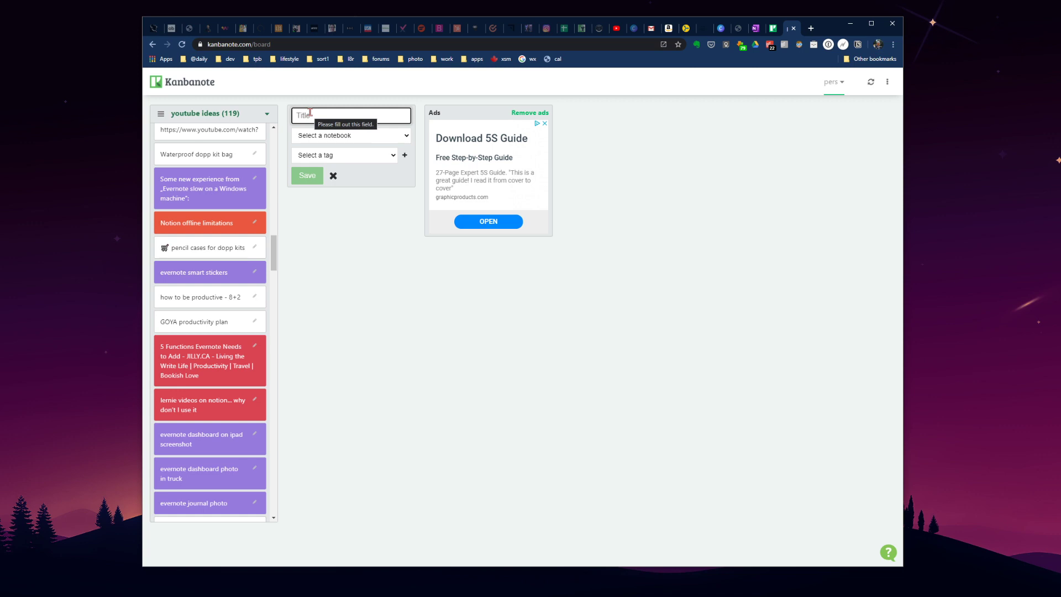
{"action": "type", "text": "next video ideas"}
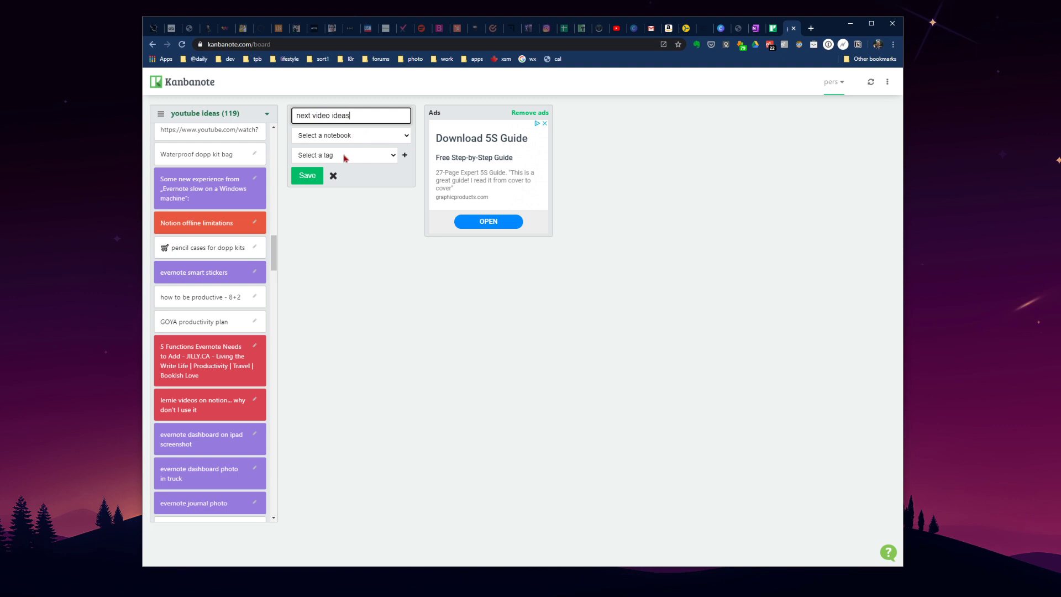
{"action": "left_click", "coordinate": [345, 156]}
{"action": "type", "text": "project-irl-notes"}
{"action": "scroll", "coordinate": [360, 246], "scroll_direction": "down", "scroll_amount": 3}
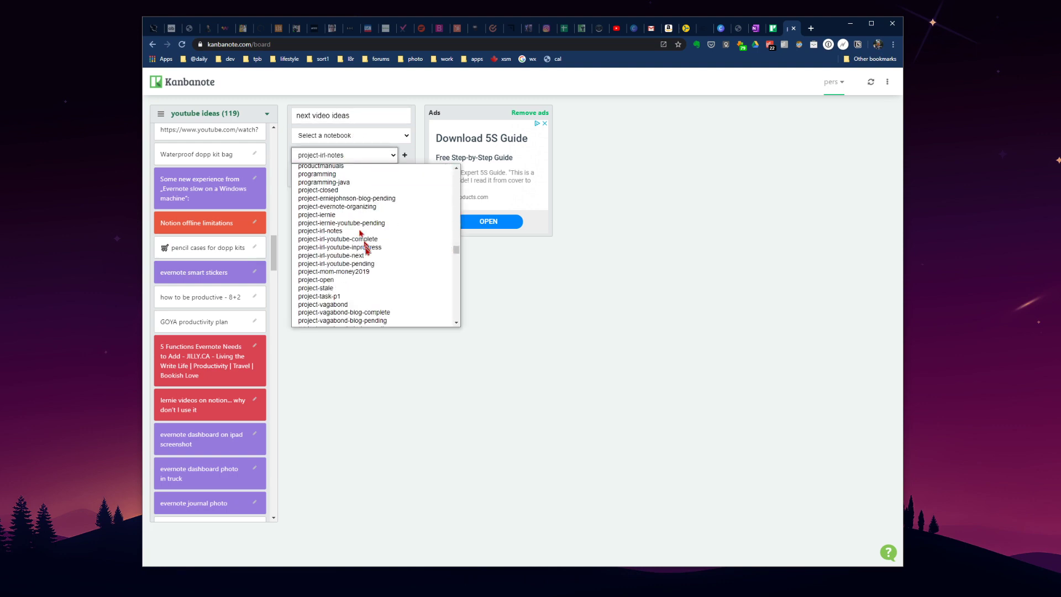
{"action": "scroll", "coordinate": [365, 252], "scroll_direction": "up", "scroll_amount": 3}
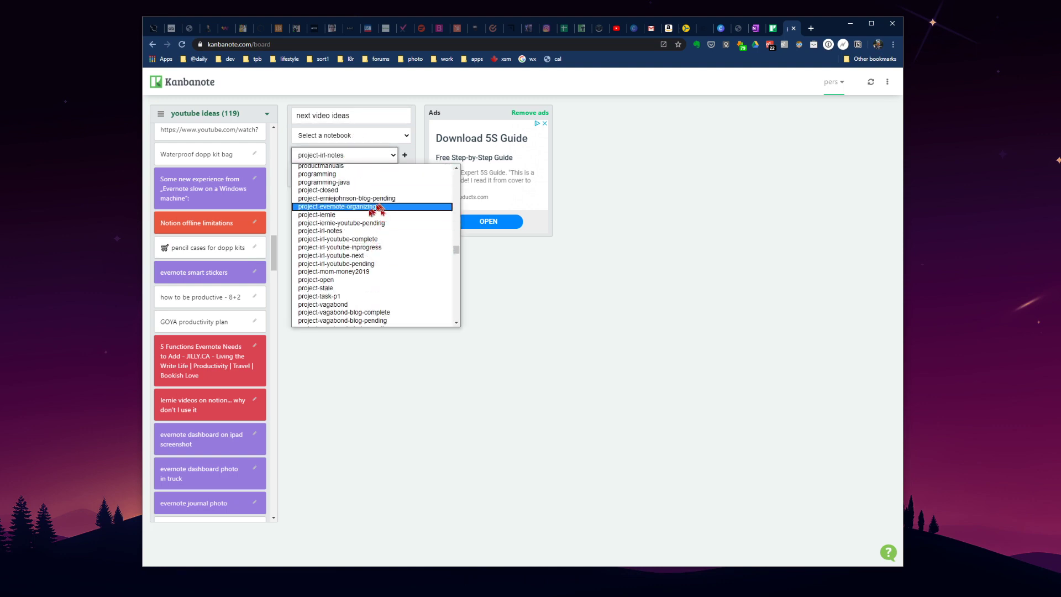
{"action": "left_click", "coordinate": [341, 256]}
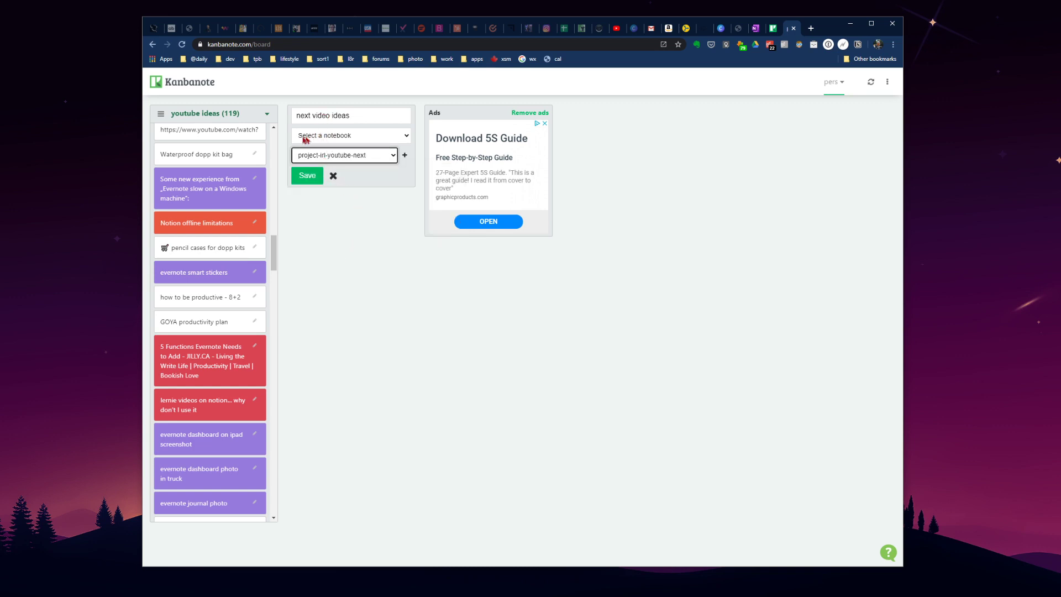
{"action": "left_click", "coordinate": [307, 177]}
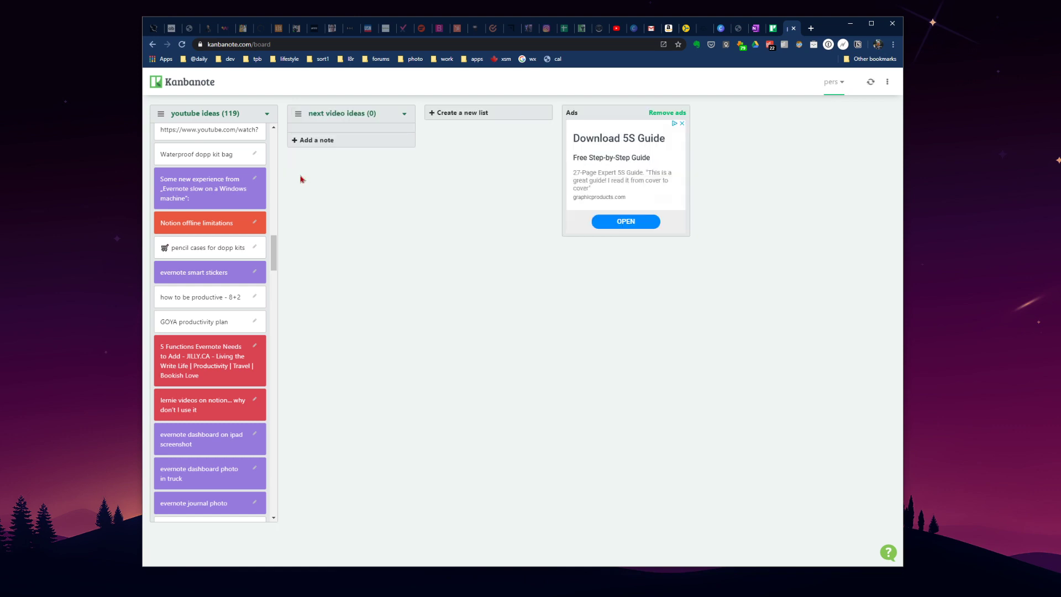
Create and save an 'in progress videos' list tagged project-irl-youtube-inprogress
{"action": "left_click", "coordinate": [466, 114]}
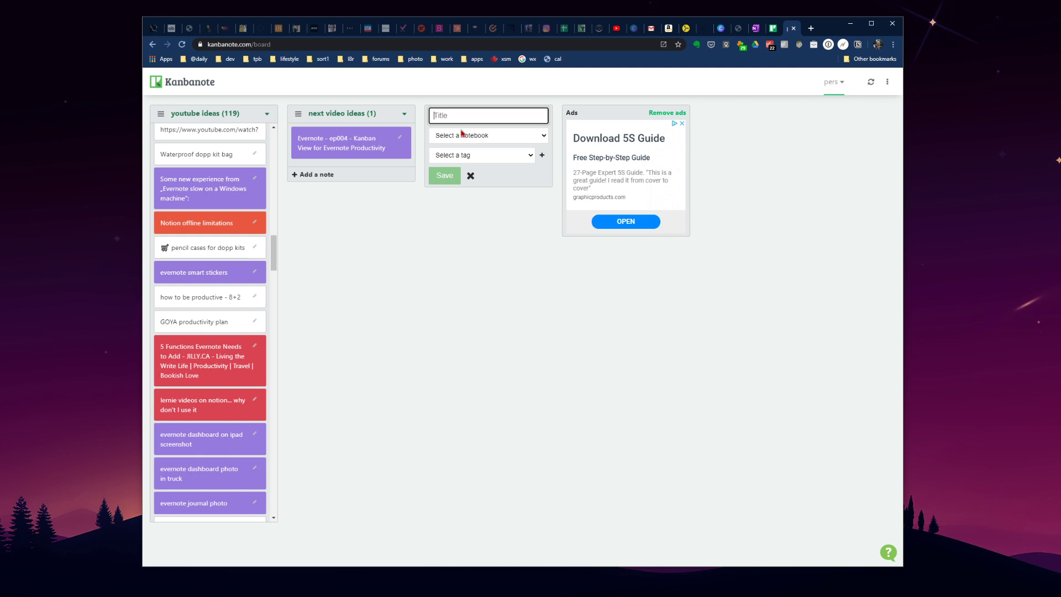
{"action": "type", "text": "in progress vid"}
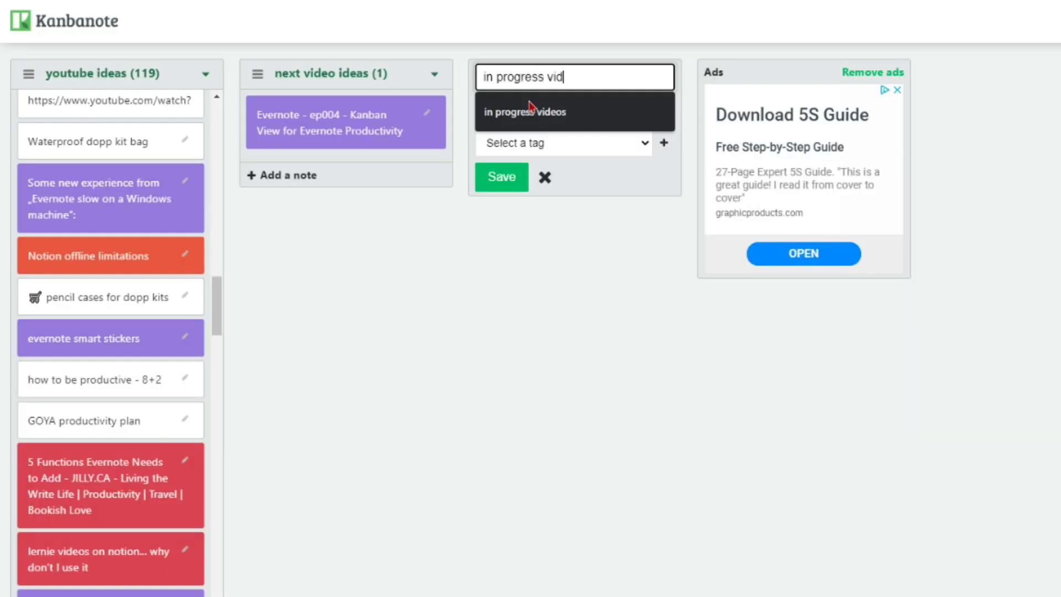
{"action": "left_click", "coordinate": [529, 108]}
{"action": "key", "text": "Tab"}
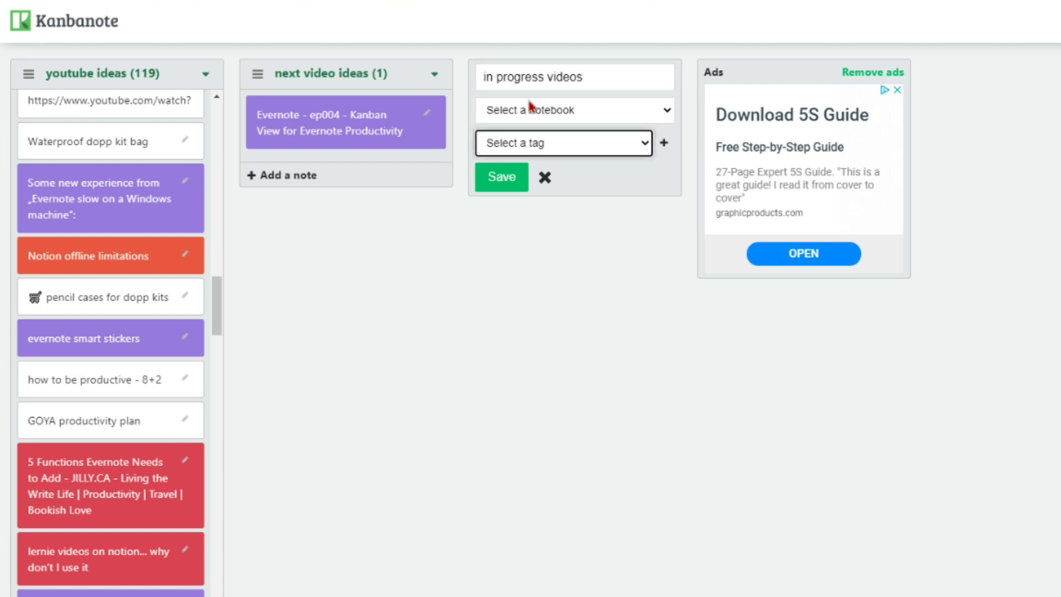
{"action": "type", "text": "productmanuals"}
{"action": "left_click", "coordinate": [561, 143]}
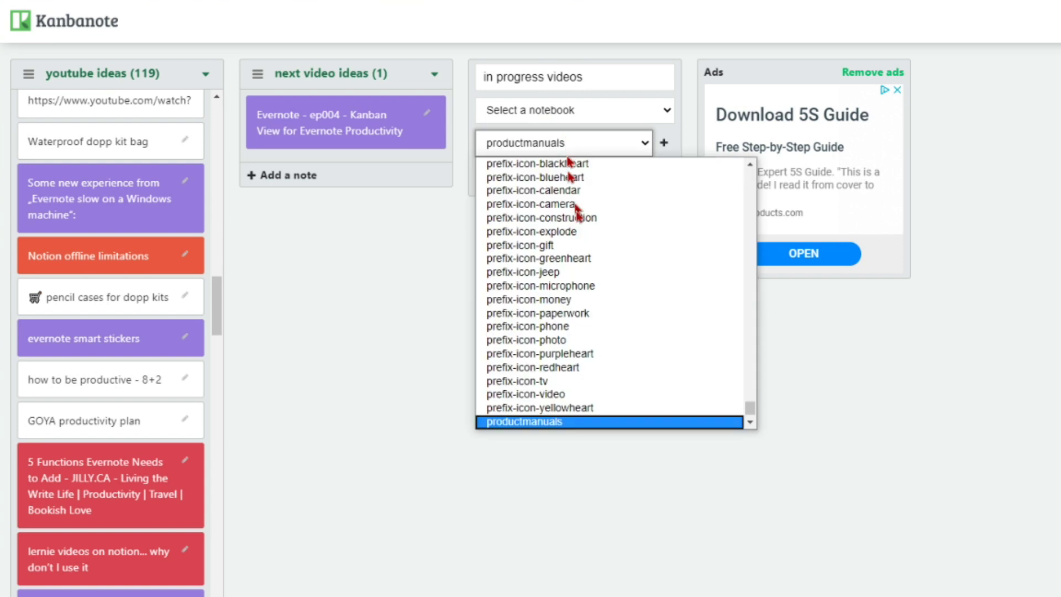
{"action": "scroll", "coordinate": [603, 293], "scroll_direction": "up", "scroll_amount": 10}
{"action": "scroll", "coordinate": [603, 293], "scroll_direction": "down", "scroll_amount": 10}
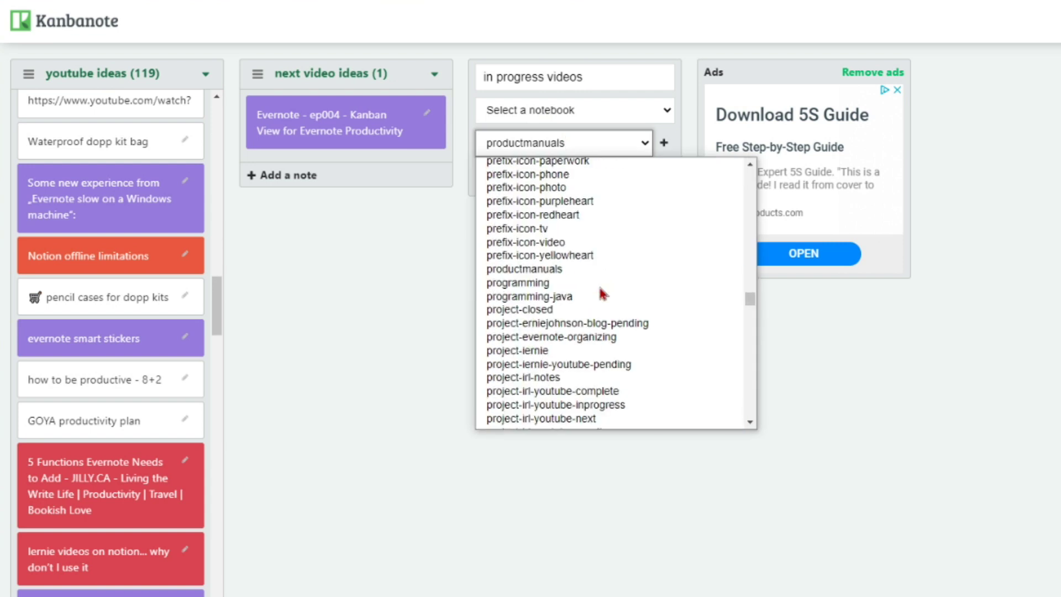
{"action": "scroll", "coordinate": [604, 294], "scroll_direction": "down", "scroll_amount": 5}
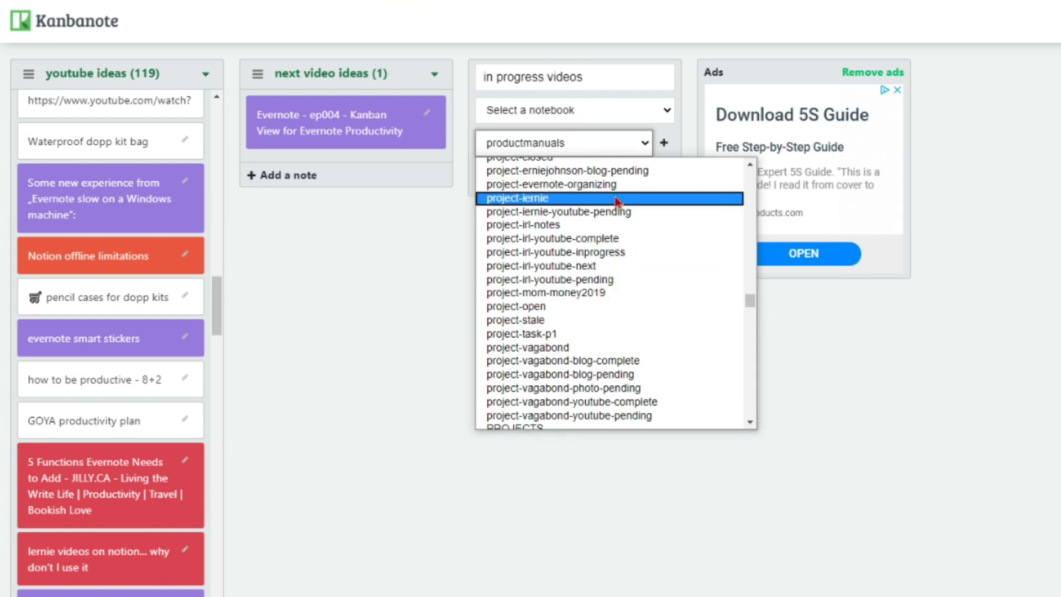
{"action": "left_click", "coordinate": [597, 252]}
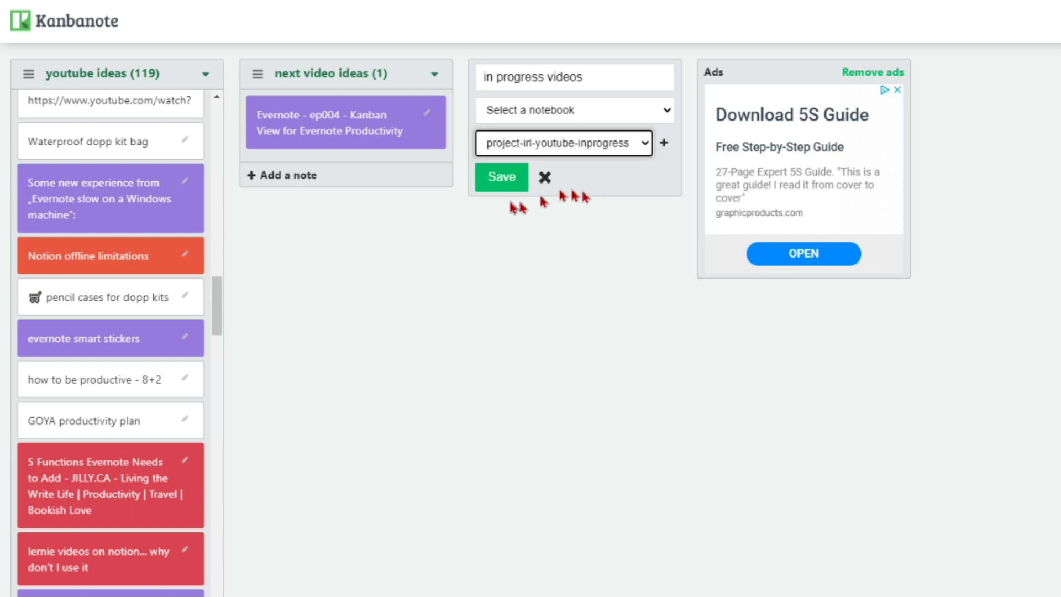
{"action": "left_click", "coordinate": [502, 183]}
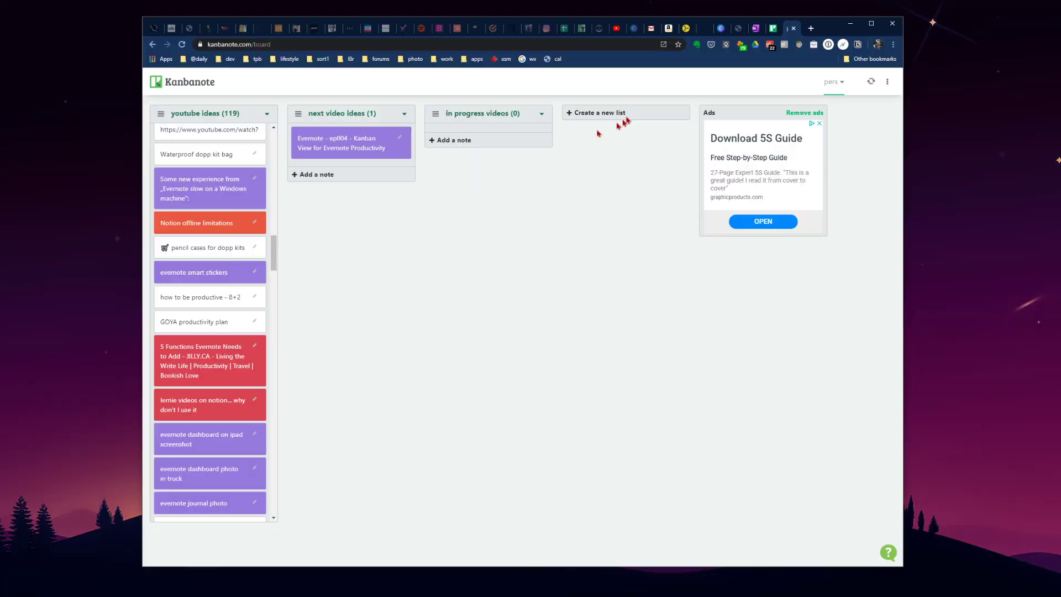
Create and save a 'completed videos' list tagged project-irl-youtube-complete
{"action": "left_click", "coordinate": [780, 73]}
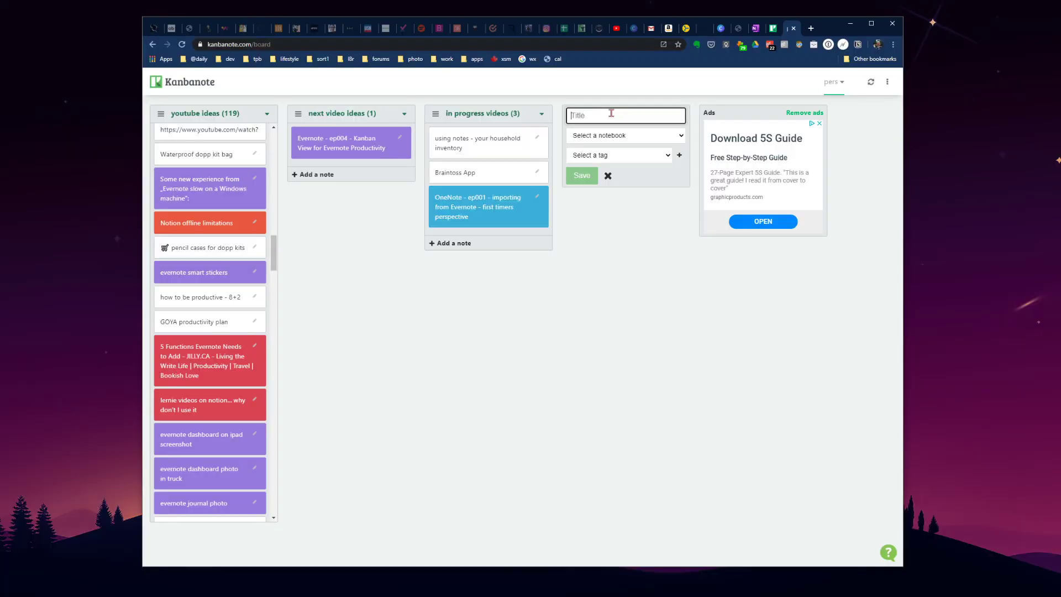
{"action": "type", "text": "completed videos"}
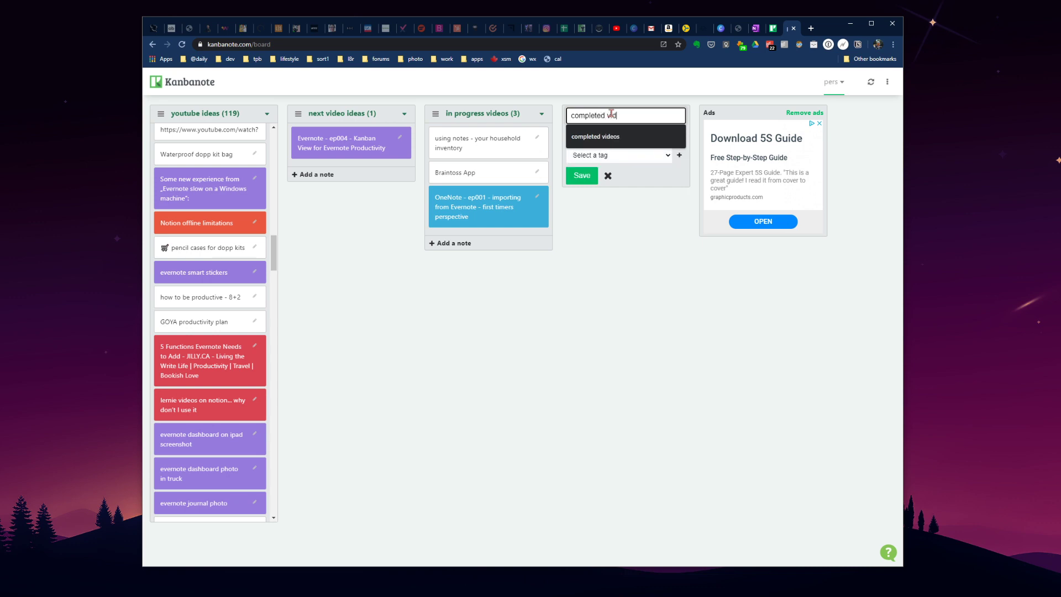
{"action": "key", "text": "Tab"}
{"action": "key", "text": "Tab"}
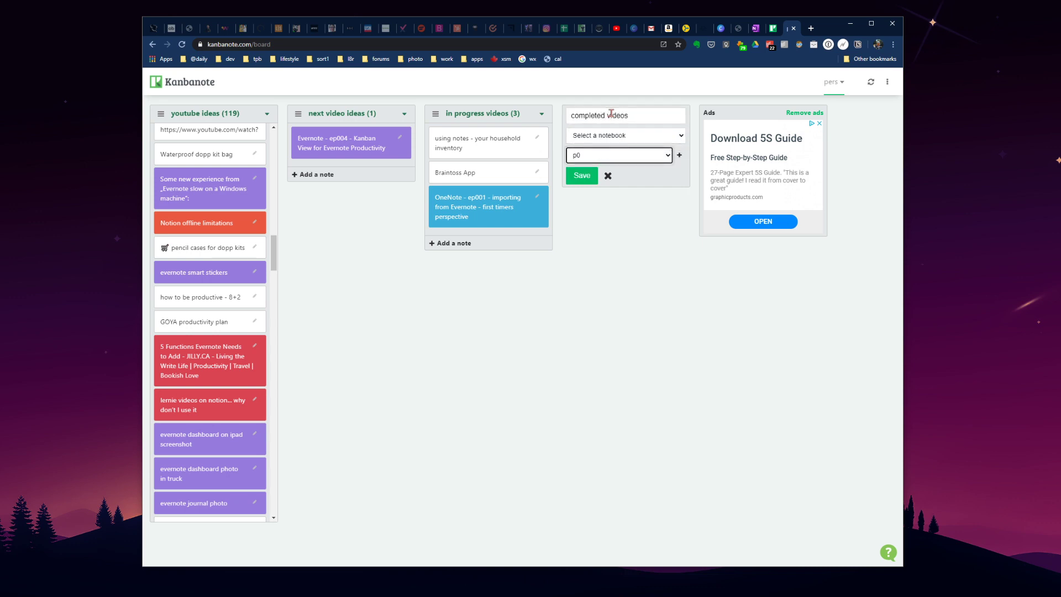
{"action": "left_click", "coordinate": [611, 158]}
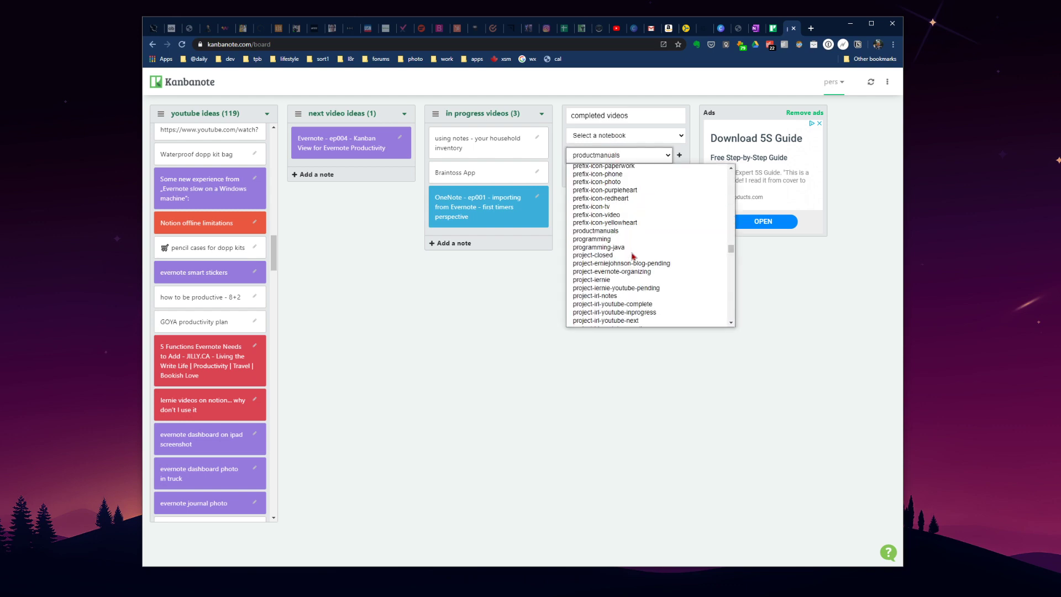
{"action": "scroll", "coordinate": [634, 256], "scroll_direction": "down", "scroll_amount": 2}
{"action": "left_click", "coordinate": [638, 217]}
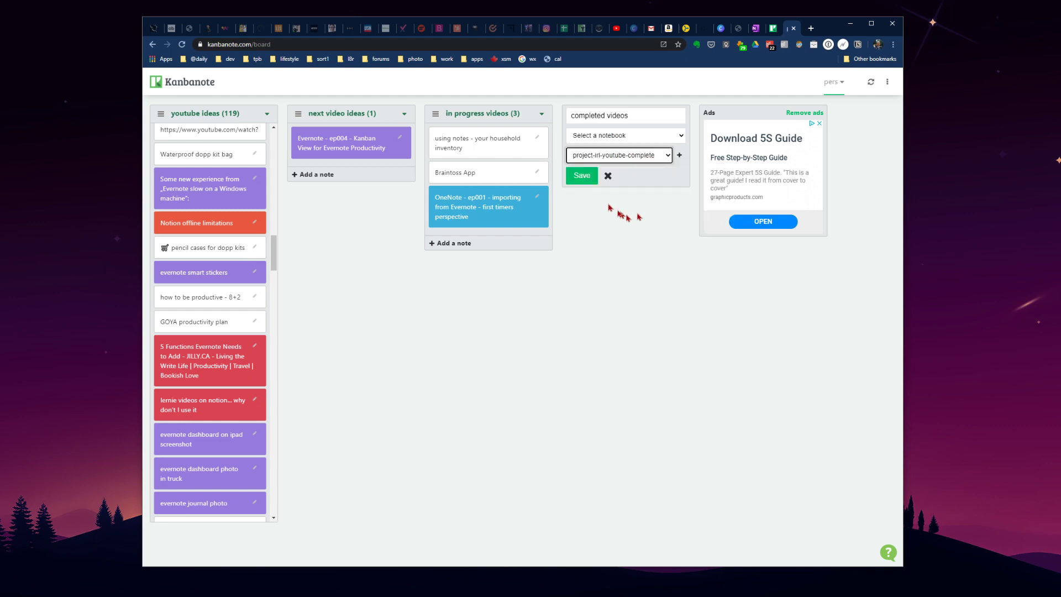
{"action": "left_click", "coordinate": [582, 175]}
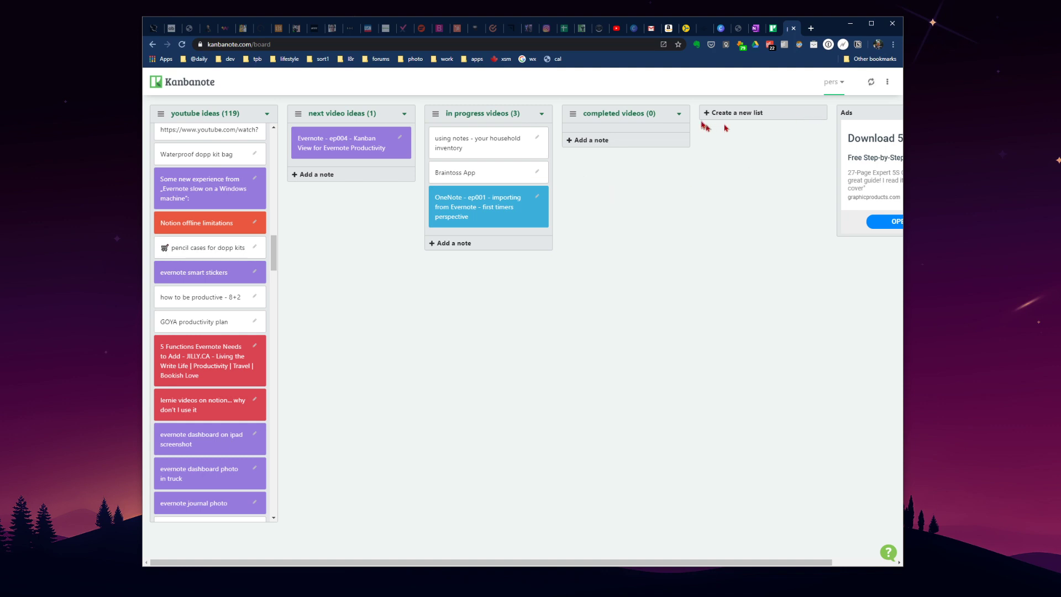
Create and save a 'project notes' list linked to the project-irl-notes tag
{"action": "left_click", "coordinate": [727, 115]}
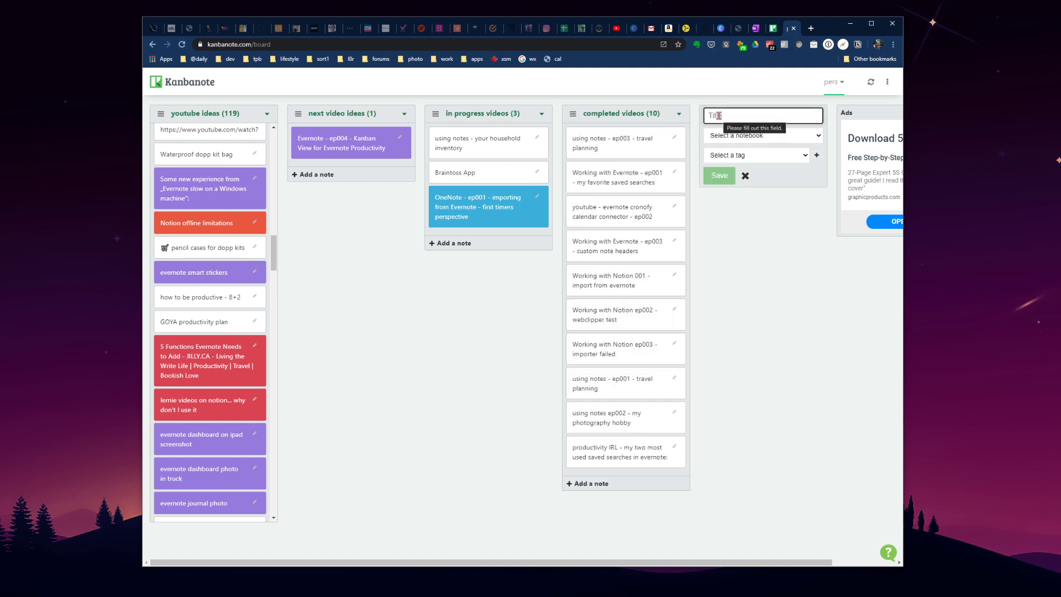
{"action": "type", "text": "project notes"}
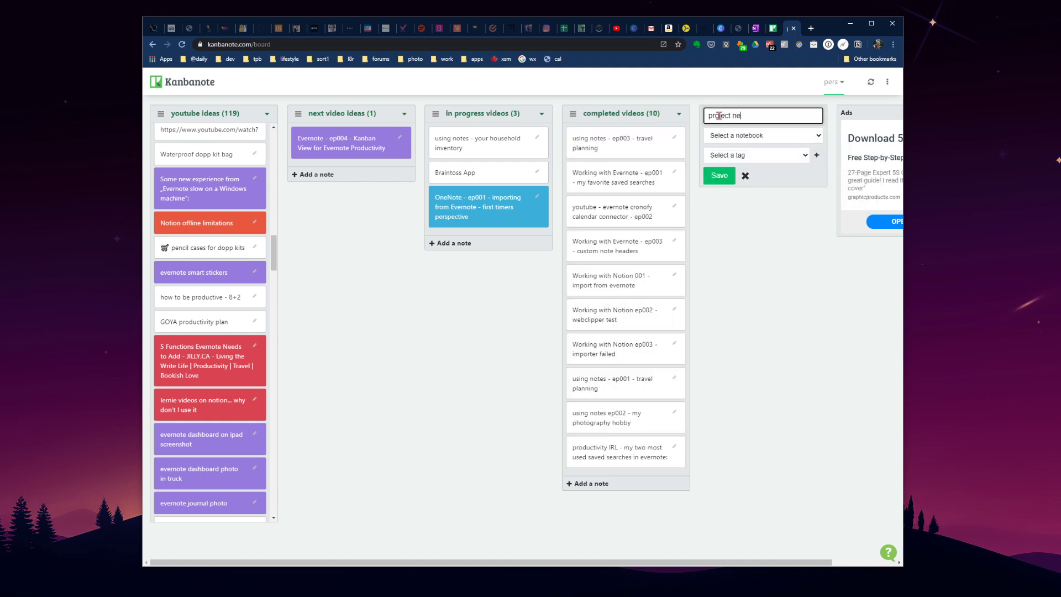
{"action": "key", "text": "Tab"}
{"action": "key", "text": "Tab"}
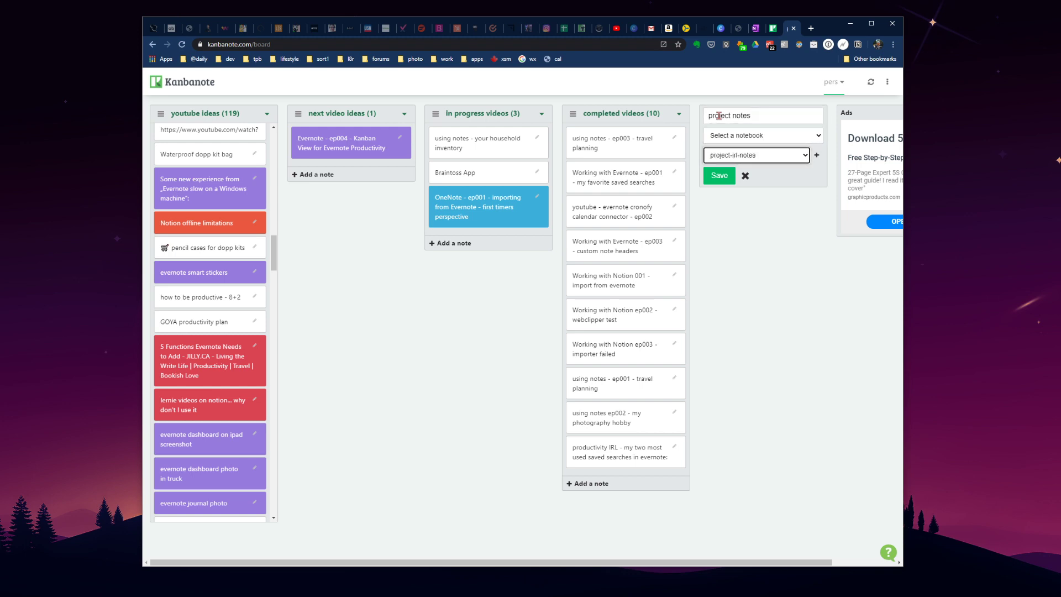
{"action": "left_click", "coordinate": [736, 160]}
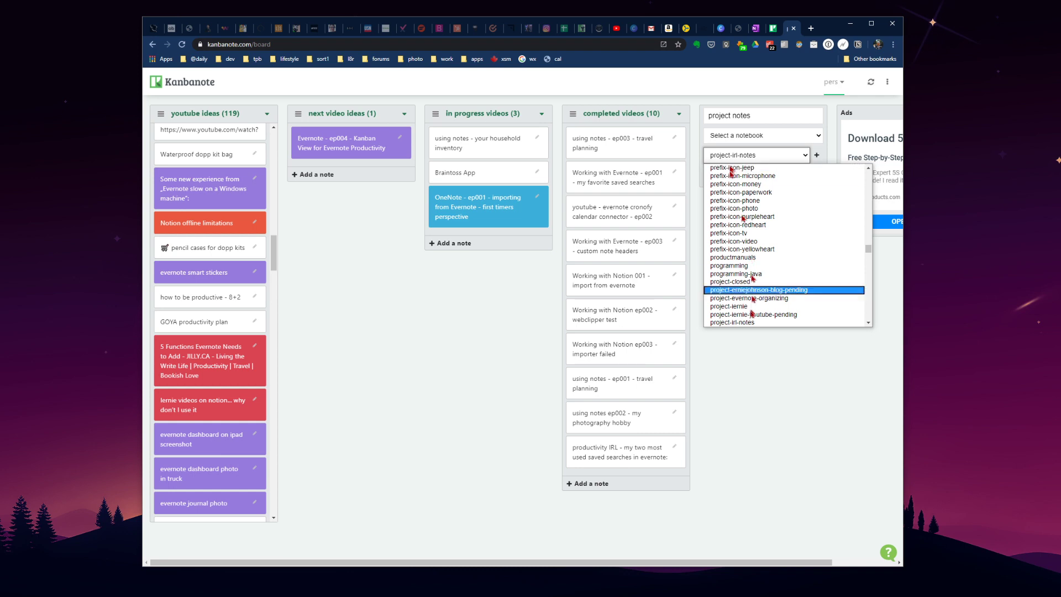
{"action": "left_click", "coordinate": [742, 323]}
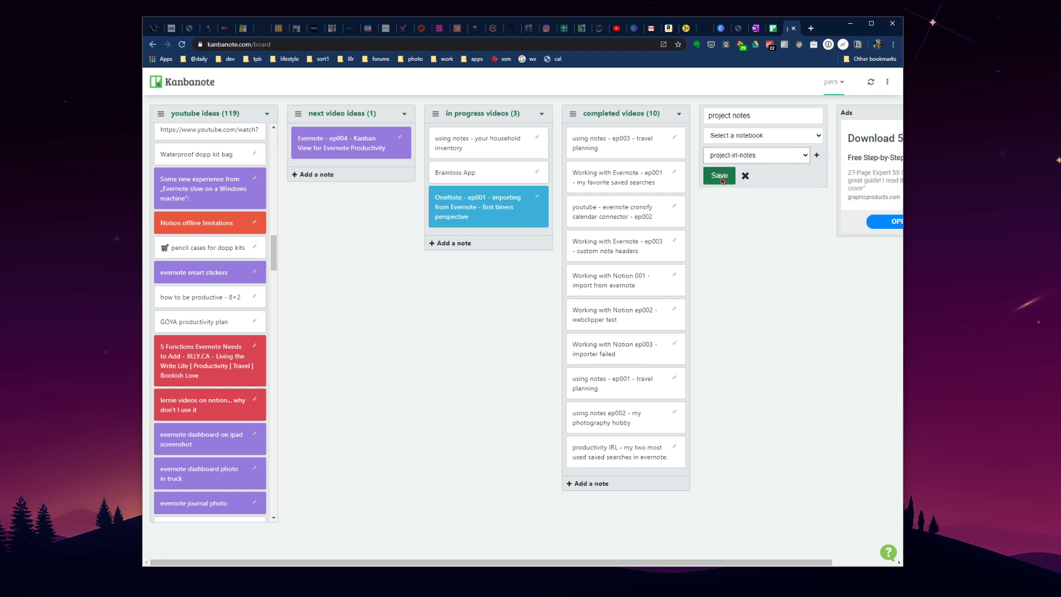
{"action": "left_click", "coordinate": [718, 173]}
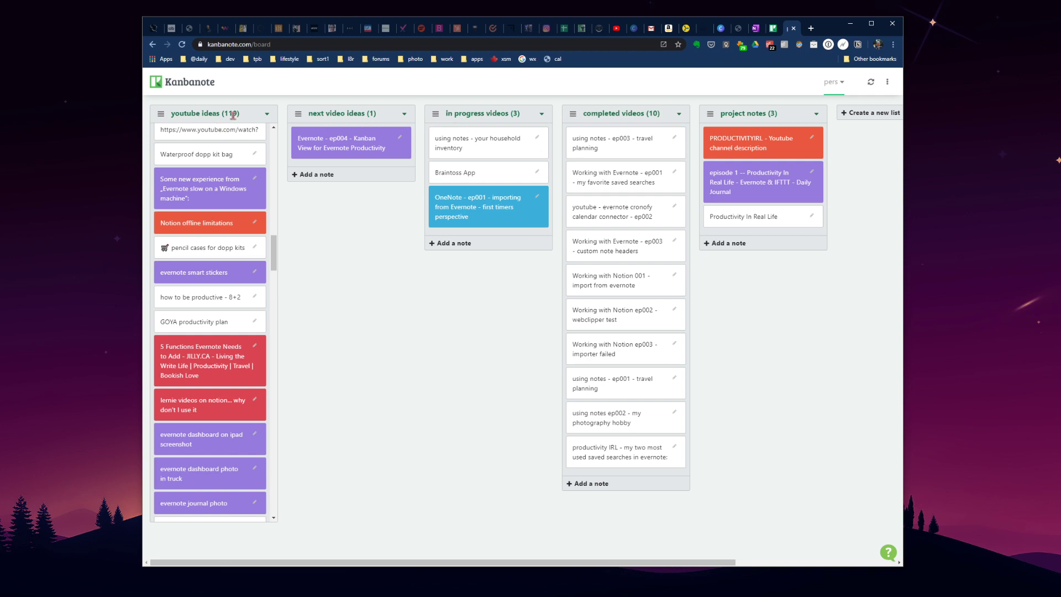
Drag project notes ahead of youtube ideas, then widen the browser window to fit the board
{"action": "scroll", "coordinate": [232, 288], "scroll_direction": "down", "scroll_amount": 2}
{"action": "scroll", "coordinate": [232, 288], "scroll_direction": "up", "scroll_amount": 1}
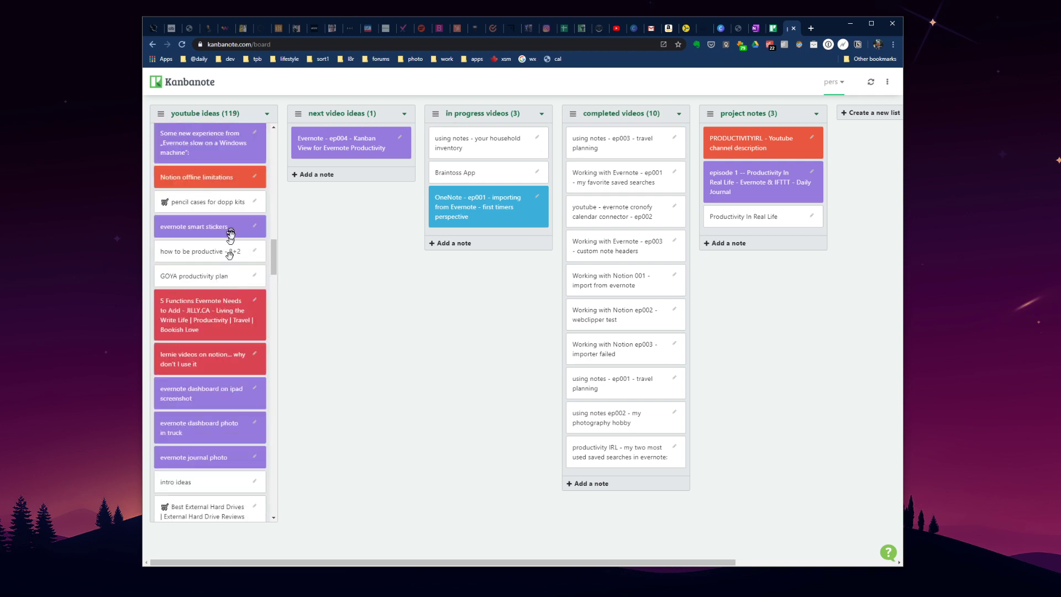
{"action": "scroll", "coordinate": [229, 235], "scroll_direction": "up", "scroll_amount": 1}
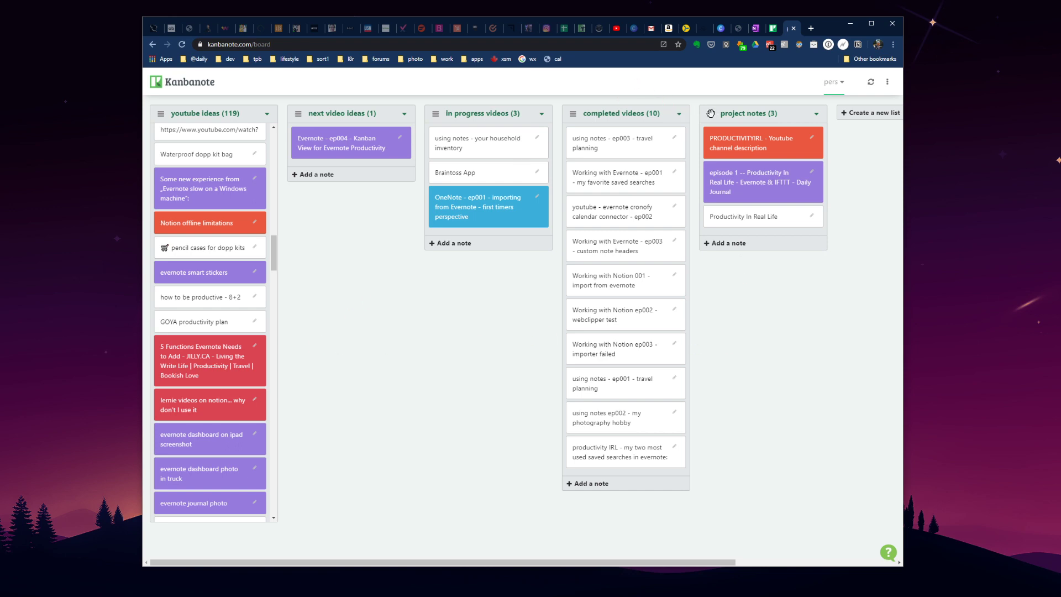
{"action": "left_click_drag", "start_coordinate": [711, 113], "coordinate": [162, 119]}
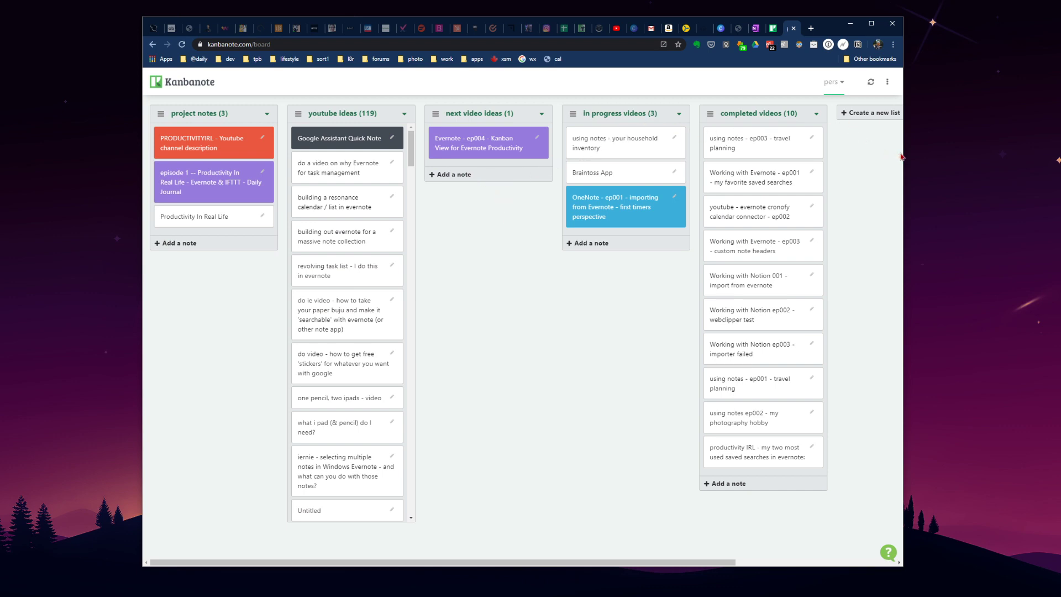
{"action": "left_click_drag", "start_coordinate": [904, 153], "coordinate": [943, 153]}
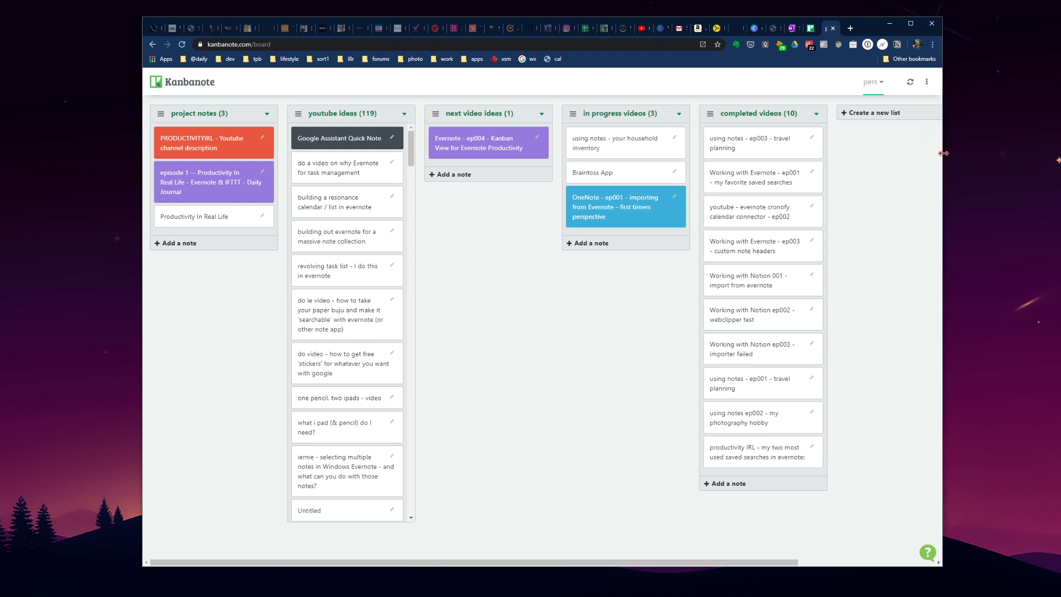
Open the OneNote - ep001 card's note in the Evernote desktop app
{"action": "left_click", "coordinate": [675, 199]}
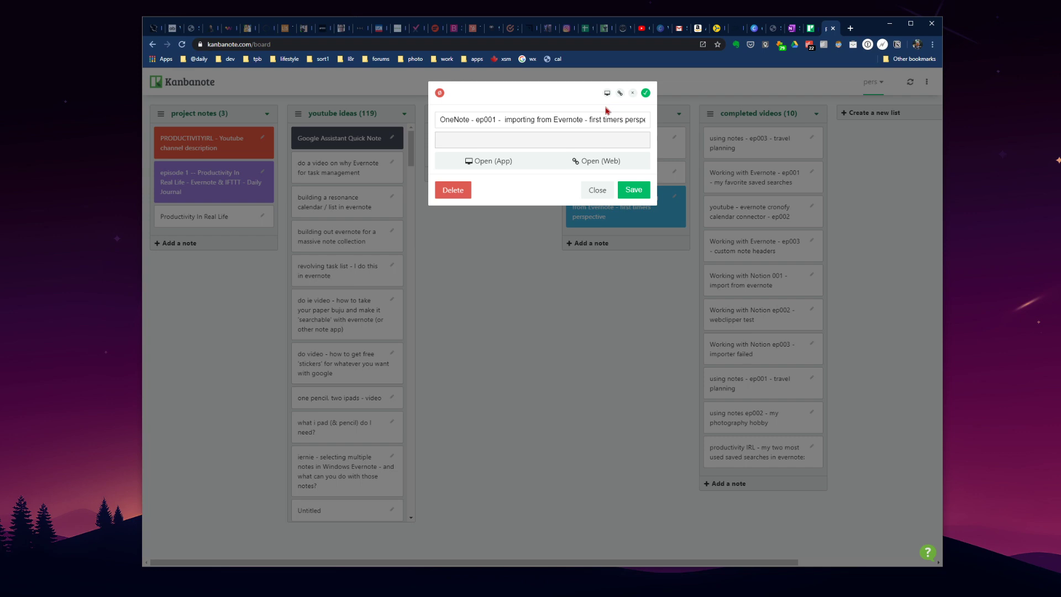
{"action": "left_click", "coordinate": [607, 93]}
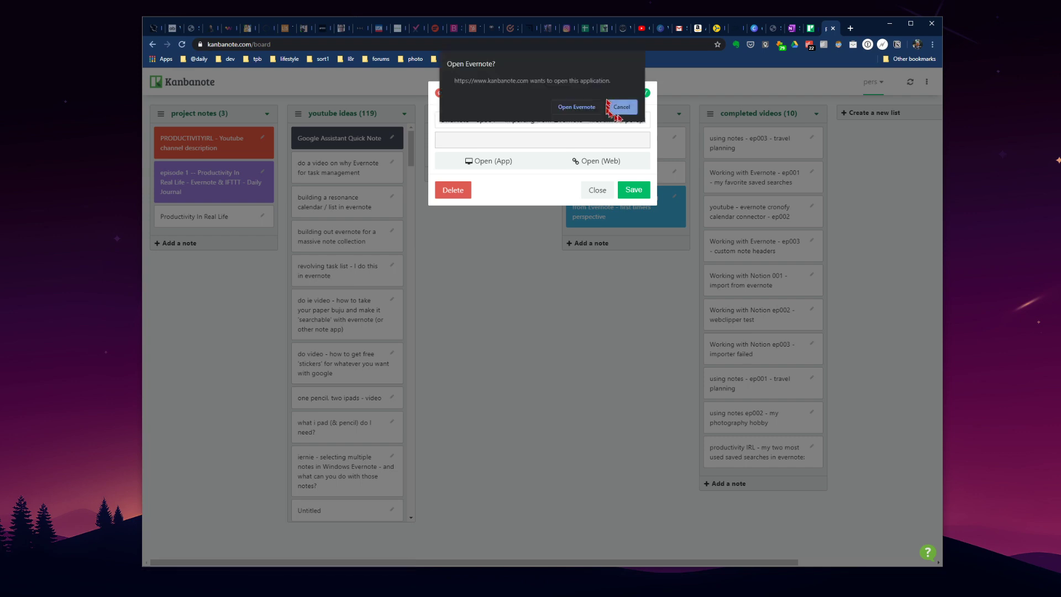
{"action": "left_click", "coordinate": [578, 108]}
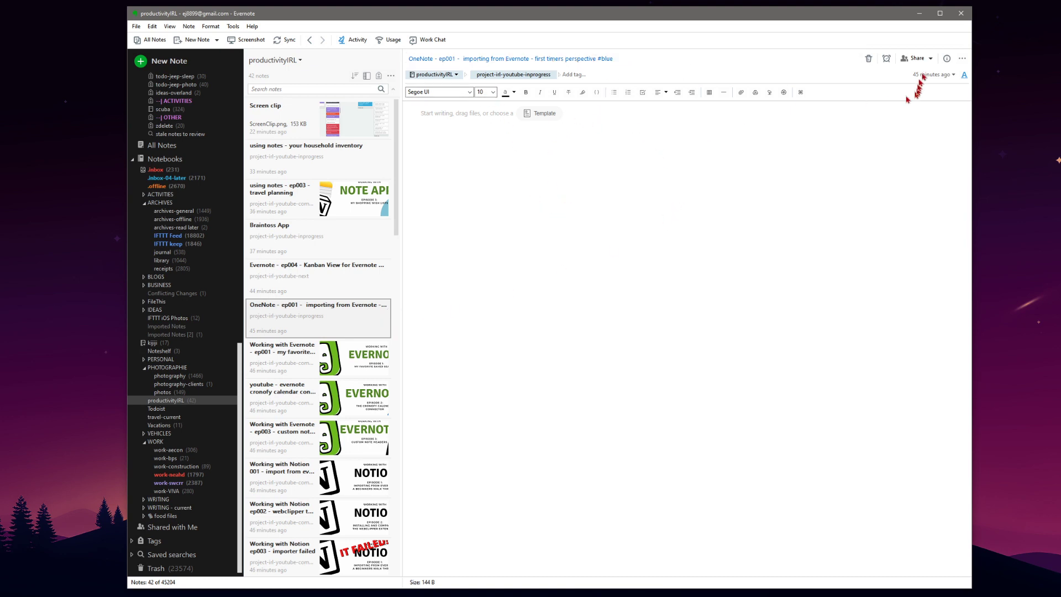
Minimize the Evernote desktop window to get back to the Kanbanote board in Chrome
{"action": "left_click", "coordinate": [921, 14]}
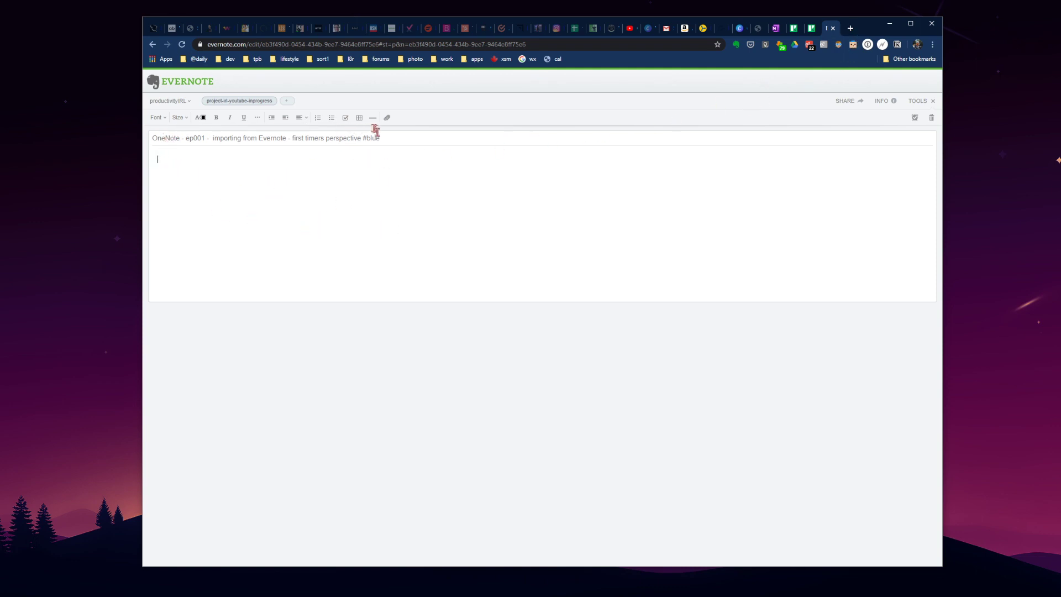
{"action": "left_click", "coordinate": [833, 28]}
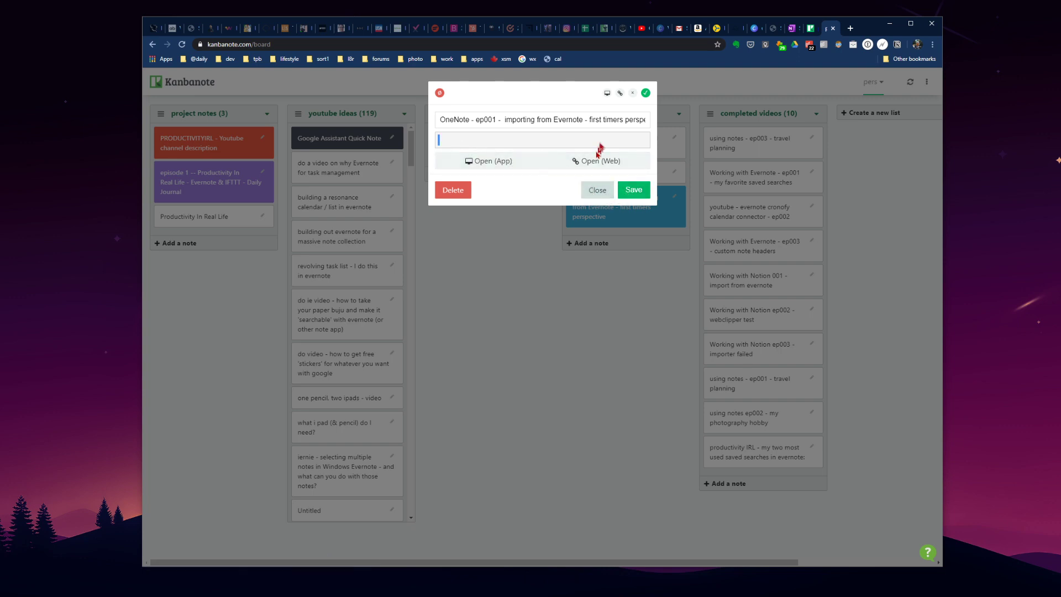
Delete ' #blue' from the OneNote - ep001 card's title and save the card
{"action": "left_click", "coordinate": [473, 121]}
{"action": "key", "text": "End"}
{"action": "type", "text": "#blue"}
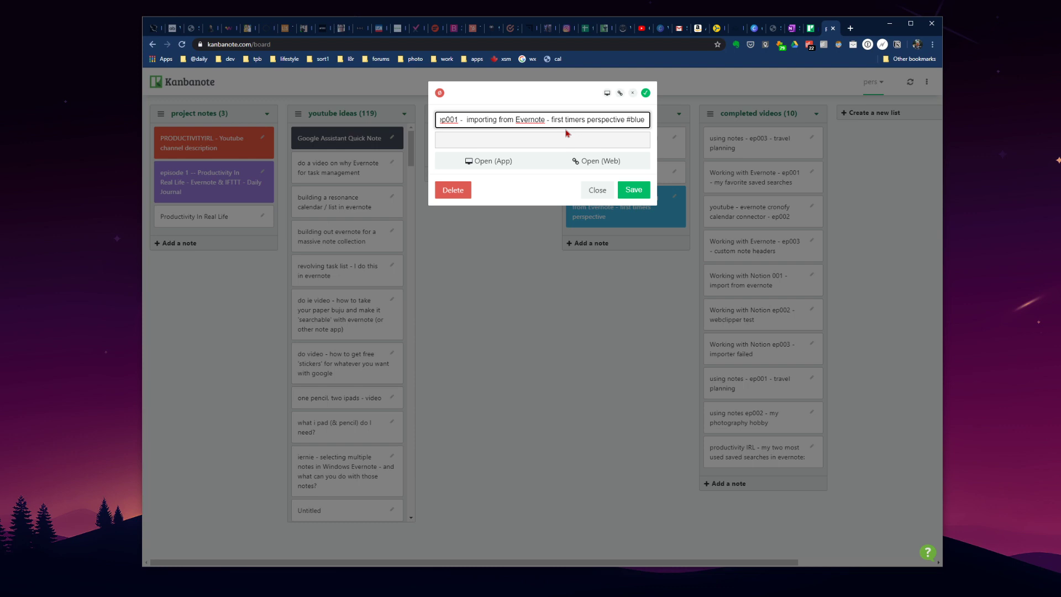
{"action": "key", "text": "BackSpace"}
{"action": "key", "text": "BackSpace"}
{"action": "key", "text": "BackSpace"}
{"action": "key", "text": "BackSpace"}
{"action": "key", "text": "BackSpace"}
{"action": "key", "text": "BackSpace"}
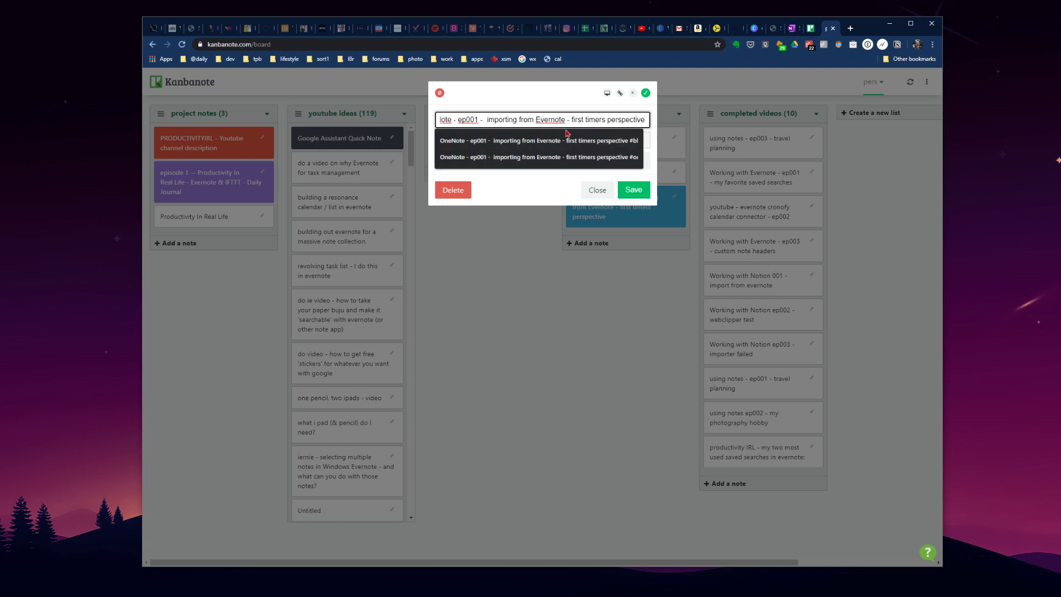
{"action": "left_click", "coordinate": [568, 102]}
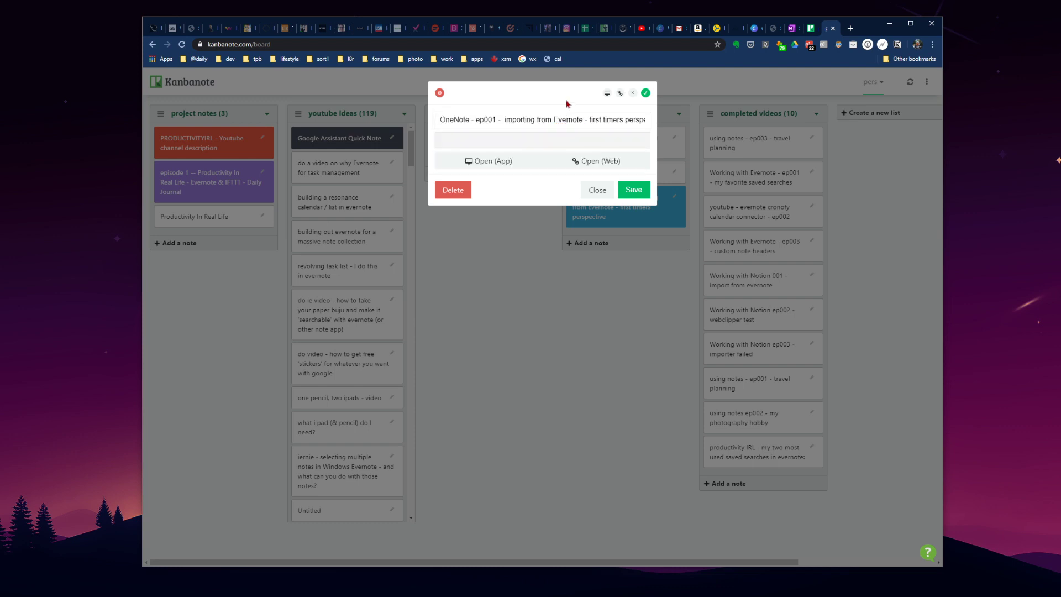
{"action": "left_click", "coordinate": [634, 190]}
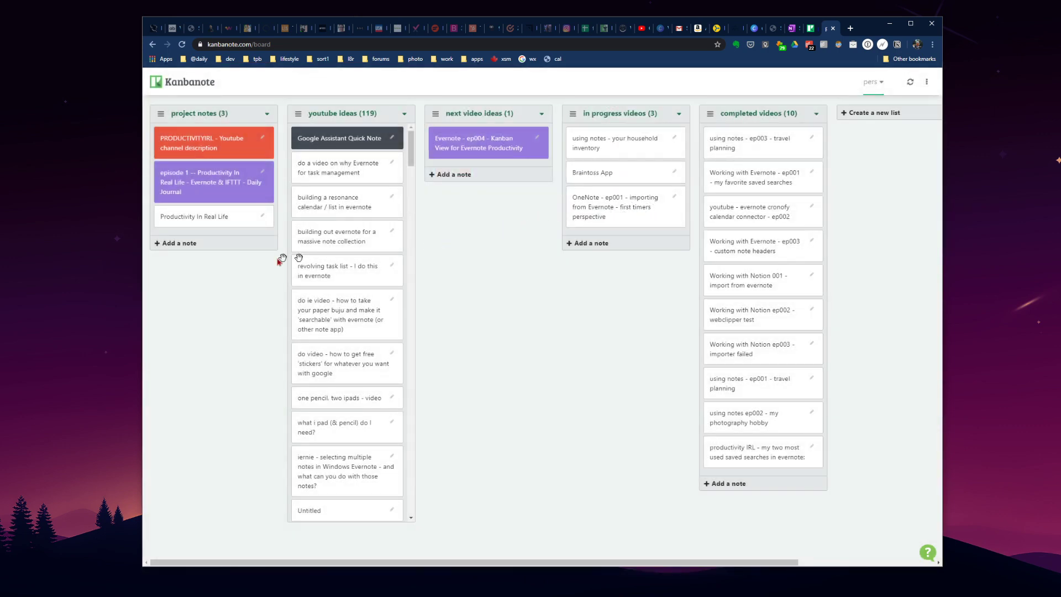
Append ' #purple' to the '5 Functions Evernote Needs to Add' card's title and save it
{"action": "scroll", "coordinate": [340, 307], "scroll_direction": "down", "scroll_amount": 15}
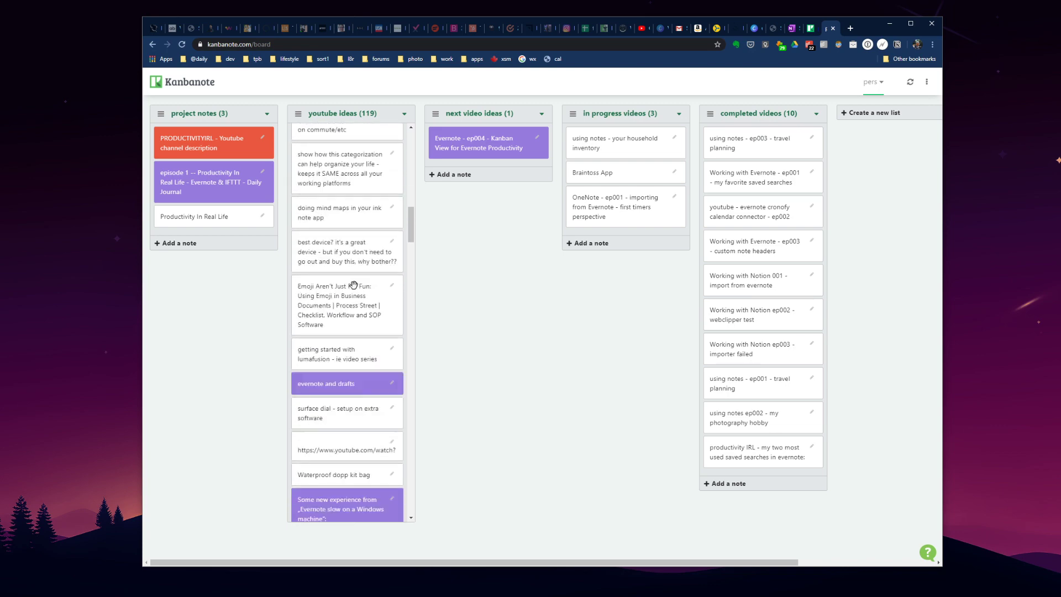
{"action": "scroll", "coordinate": [354, 285], "scroll_direction": "down", "scroll_amount": 5}
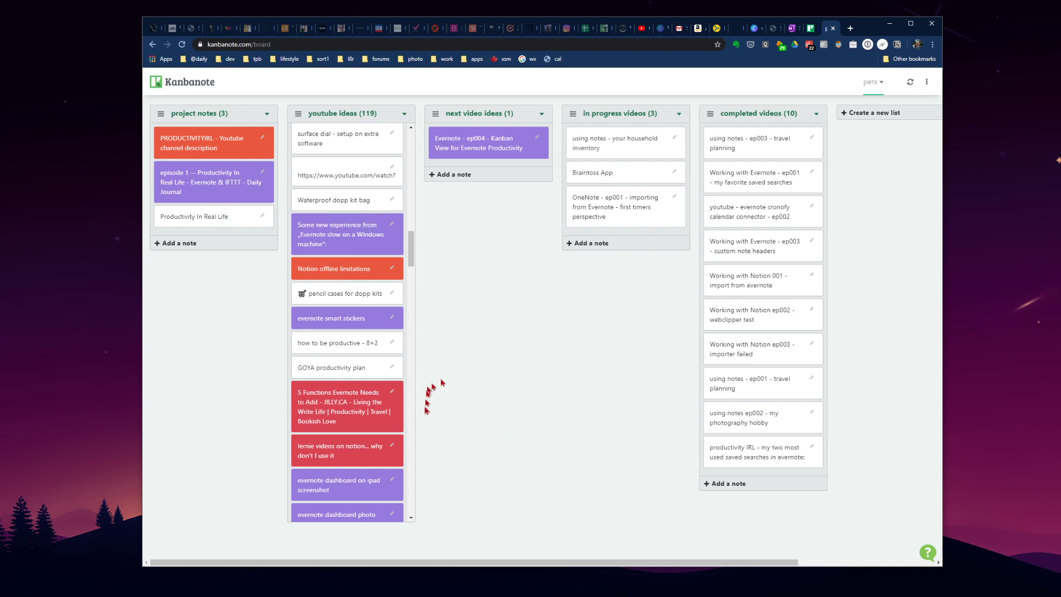
{"action": "left_click", "coordinate": [396, 397]}
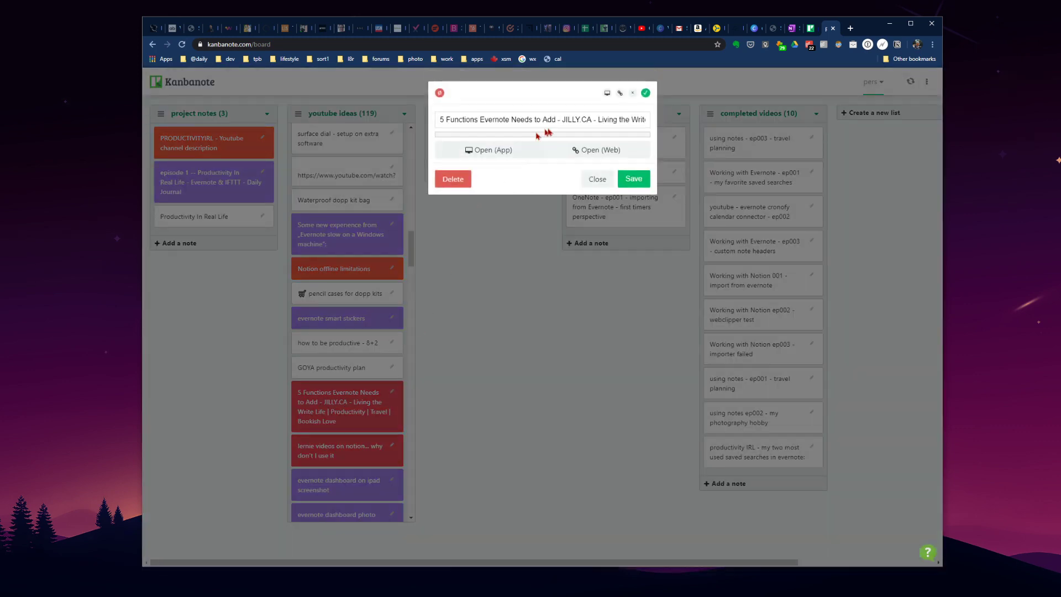
{"action": "key", "text": "End"}
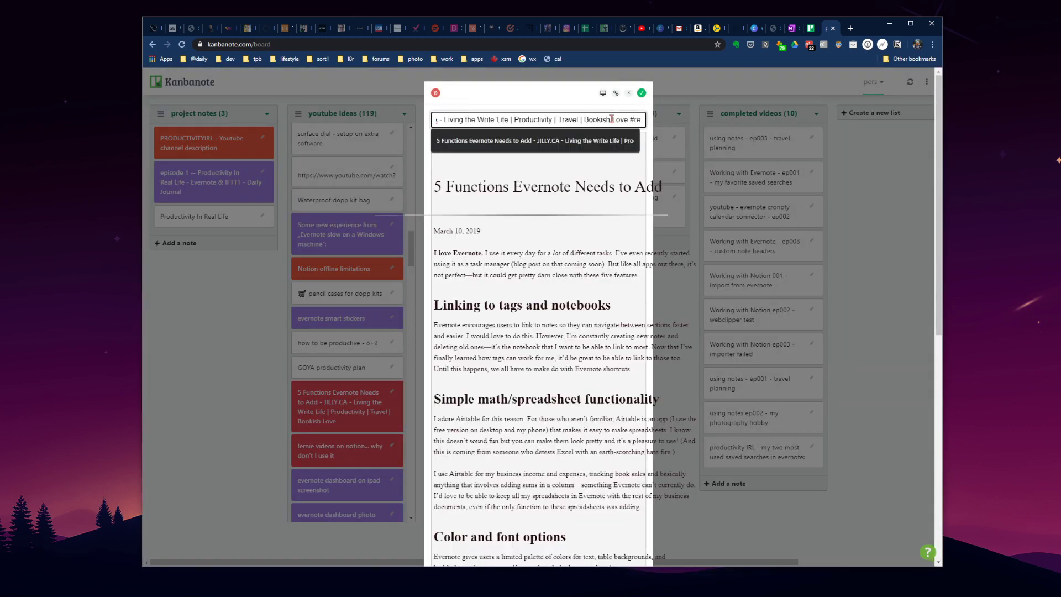
{"action": "type", "text": "#"}
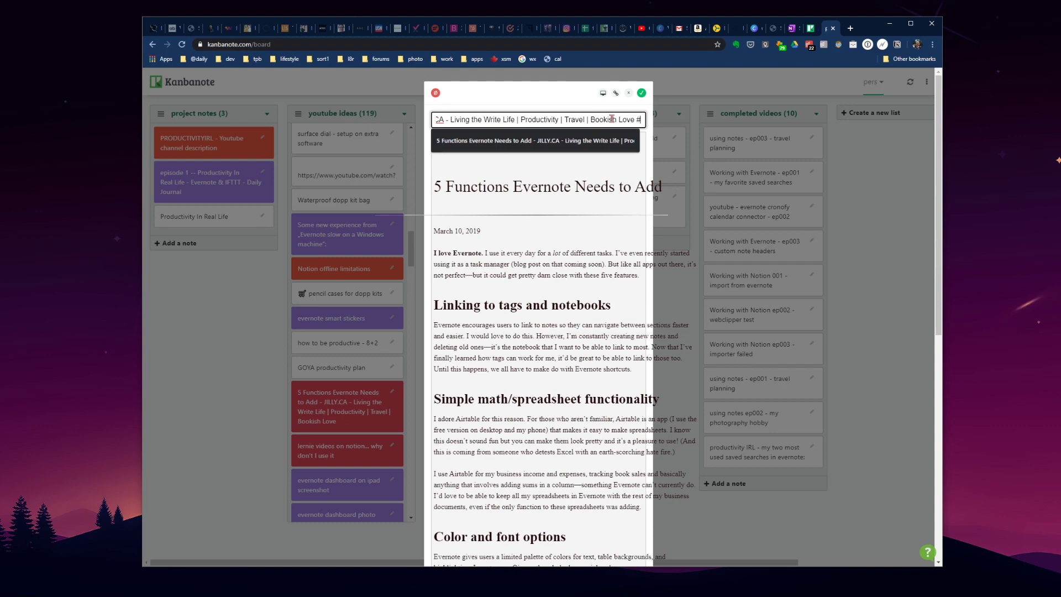
{"action": "type", "text": "purple"}
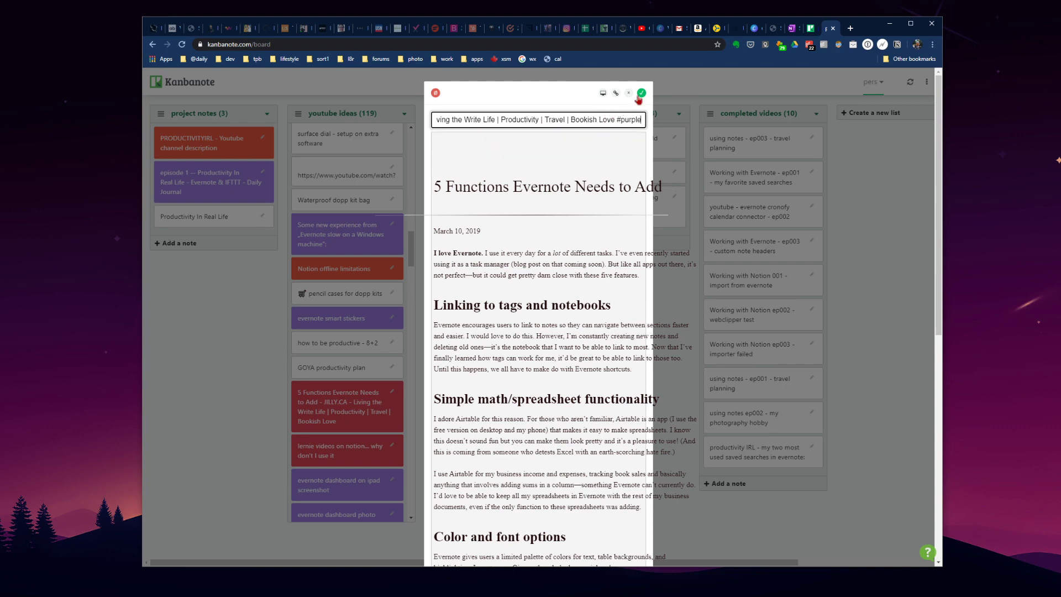
{"action": "left_click", "coordinate": [643, 94]}
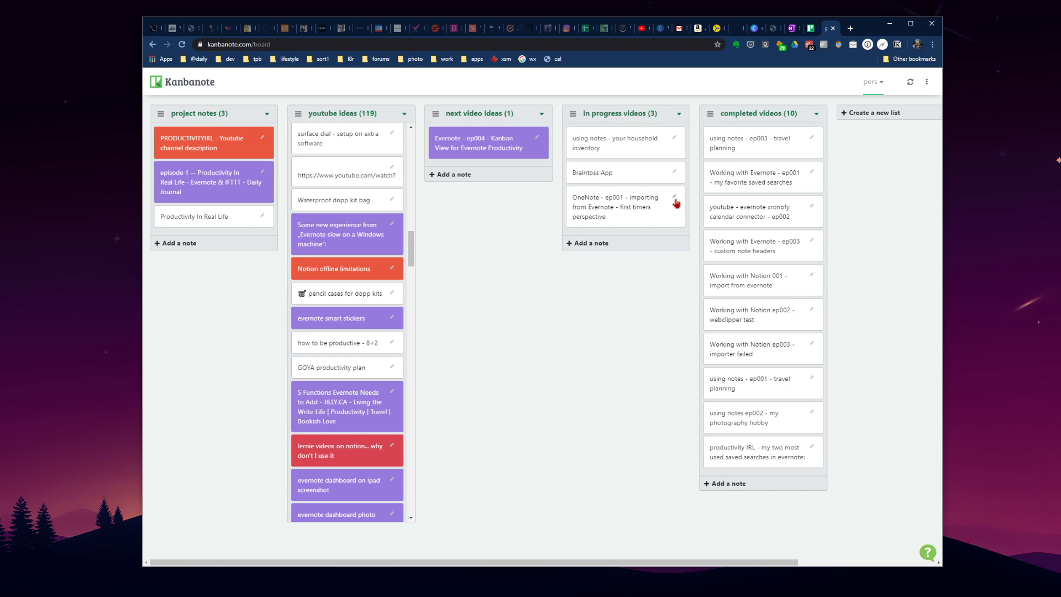
Append ' #blue' back to the OneNote - ep001 card's title and save it
{"action": "left_click", "coordinate": [676, 200]}
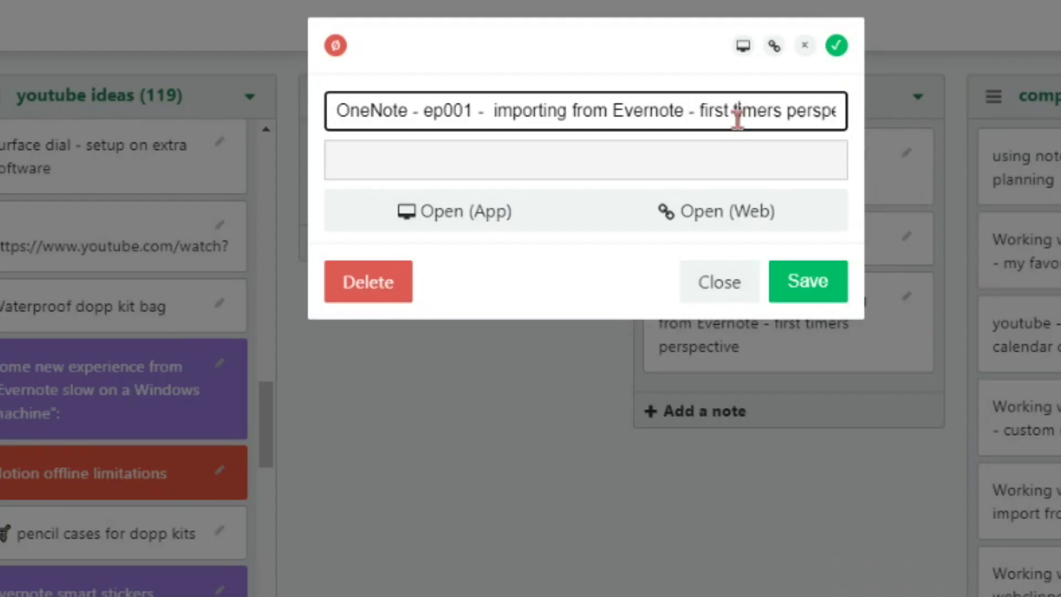
{"action": "left_click", "coordinate": [607, 122]}
{"action": "key", "text": "End"}
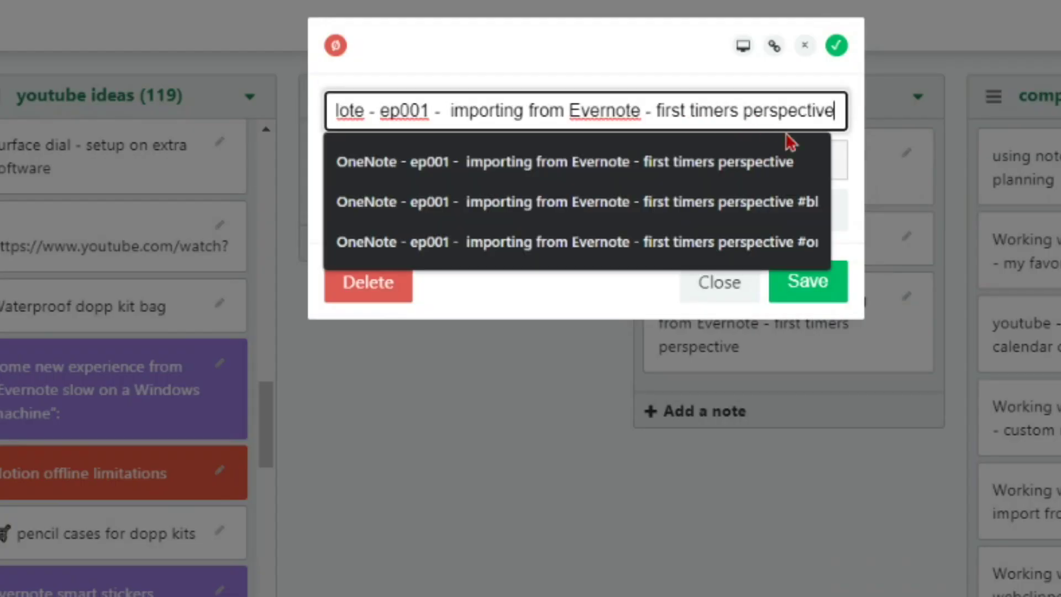
{"action": "type", "text": "#blue"}
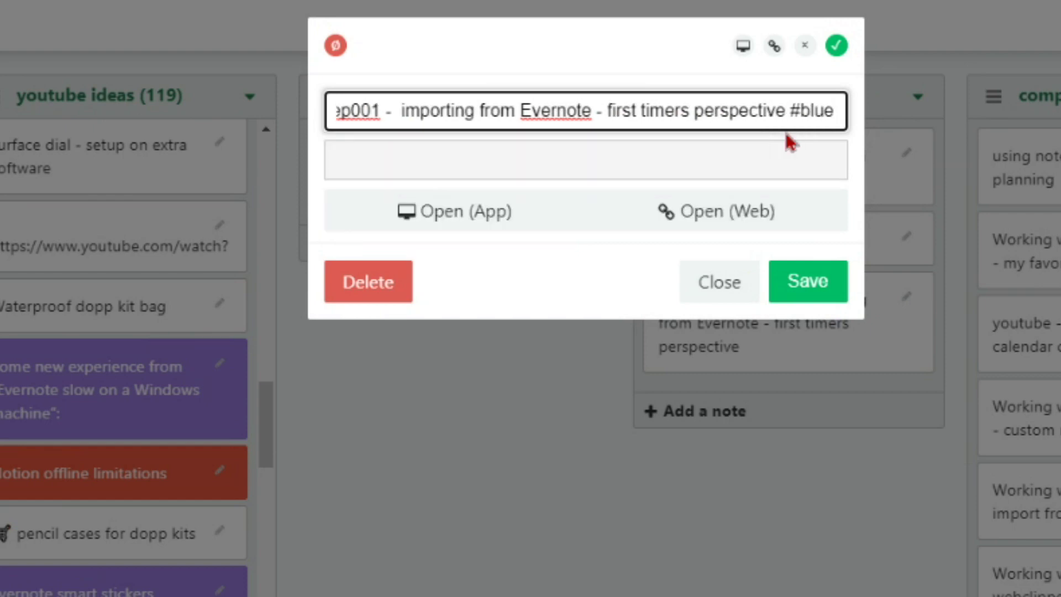
{"action": "left_click", "coordinate": [811, 289]}
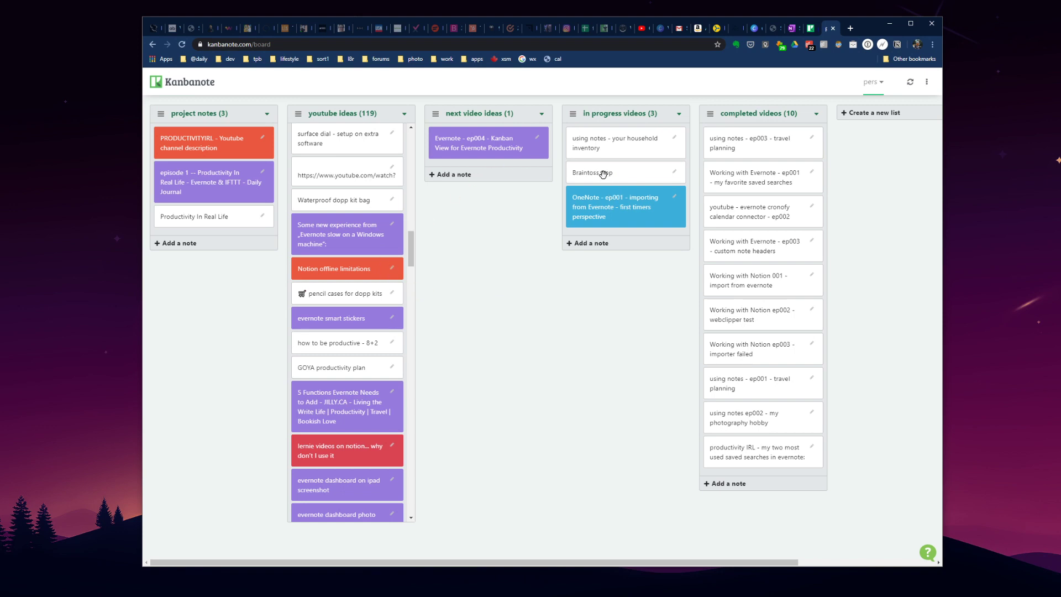
{"action": "left_click", "coordinate": [675, 173]}
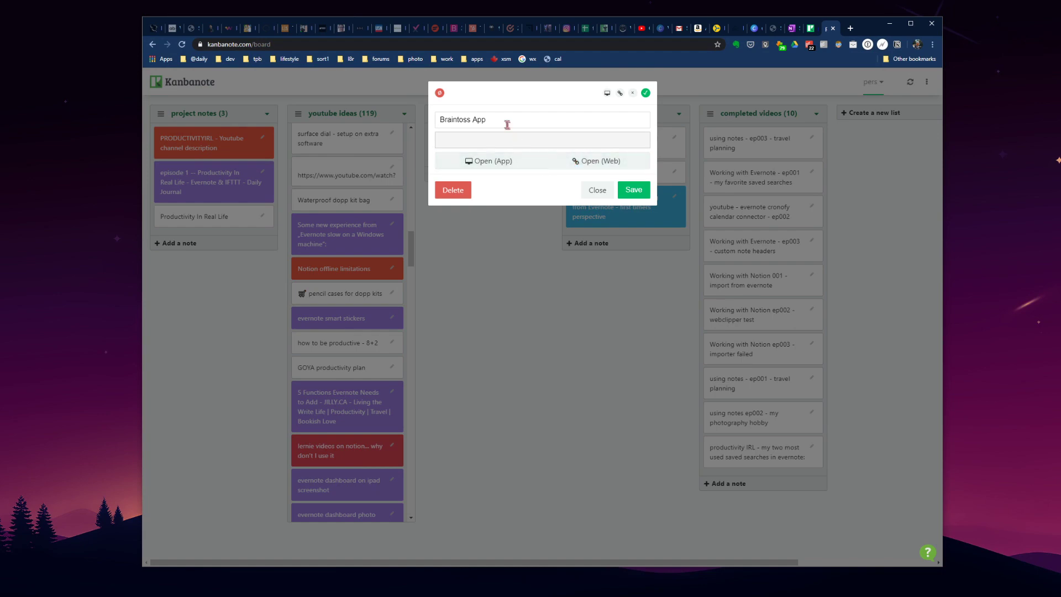
Close the Braintoss App note and review the '5 Functions Evernote Needs to Add' note
{"action": "left_click", "coordinate": [596, 181]}
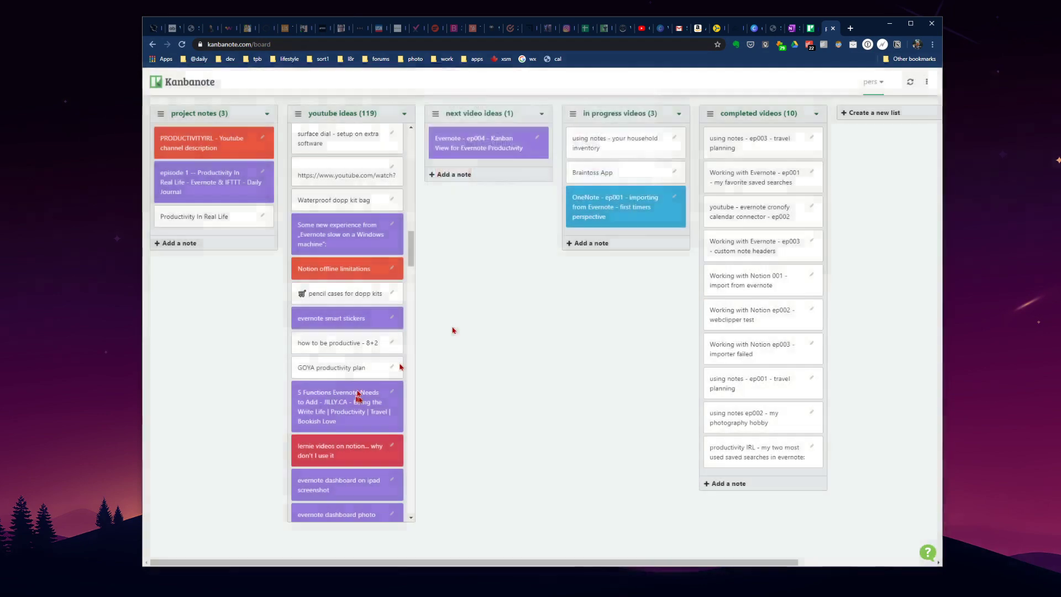
{"action": "left_click", "coordinate": [394, 396]}
{"action": "scroll", "coordinate": [548, 347], "scroll_direction": "down", "scroll_amount": 7}
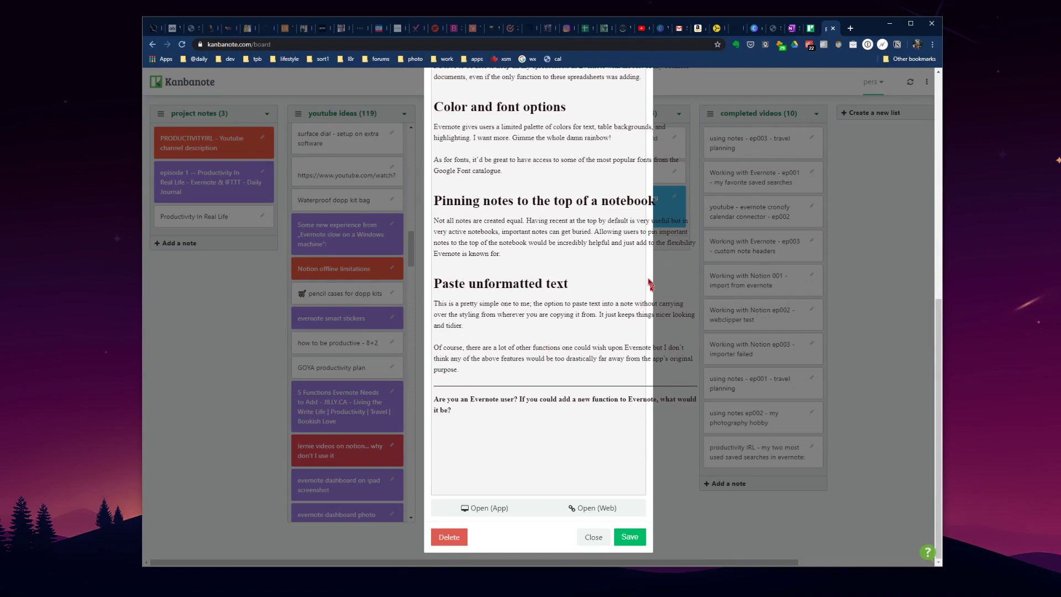
{"action": "scroll", "coordinate": [646, 277], "scroll_direction": "up", "scroll_amount": 5}
{"action": "scroll", "coordinate": [645, 276], "scroll_direction": "up", "scroll_amount": 3}
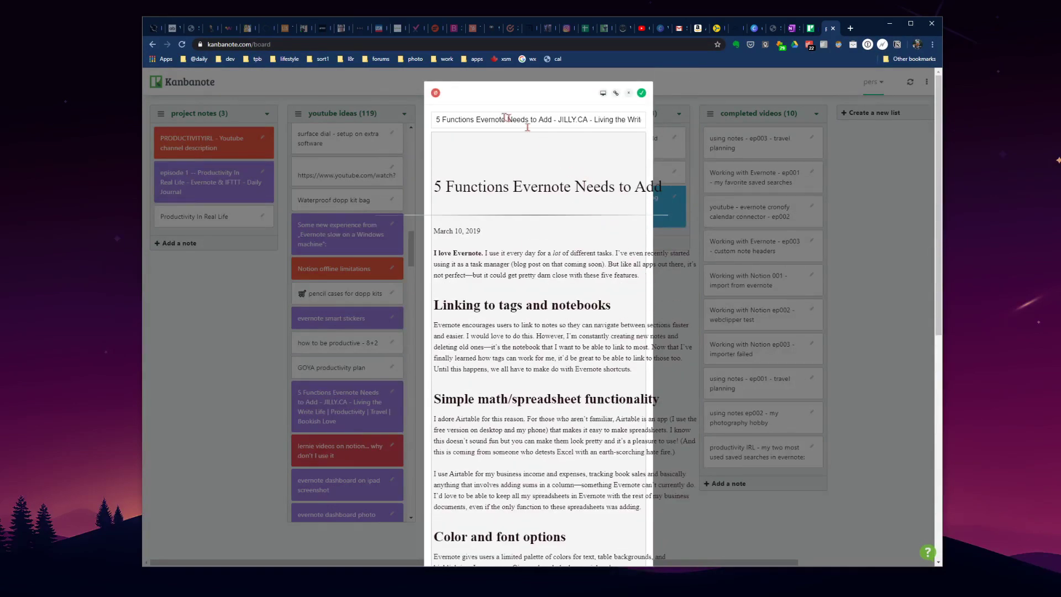
{"action": "scroll", "coordinate": [540, 497], "scroll_direction": "down", "scroll_amount": 10}
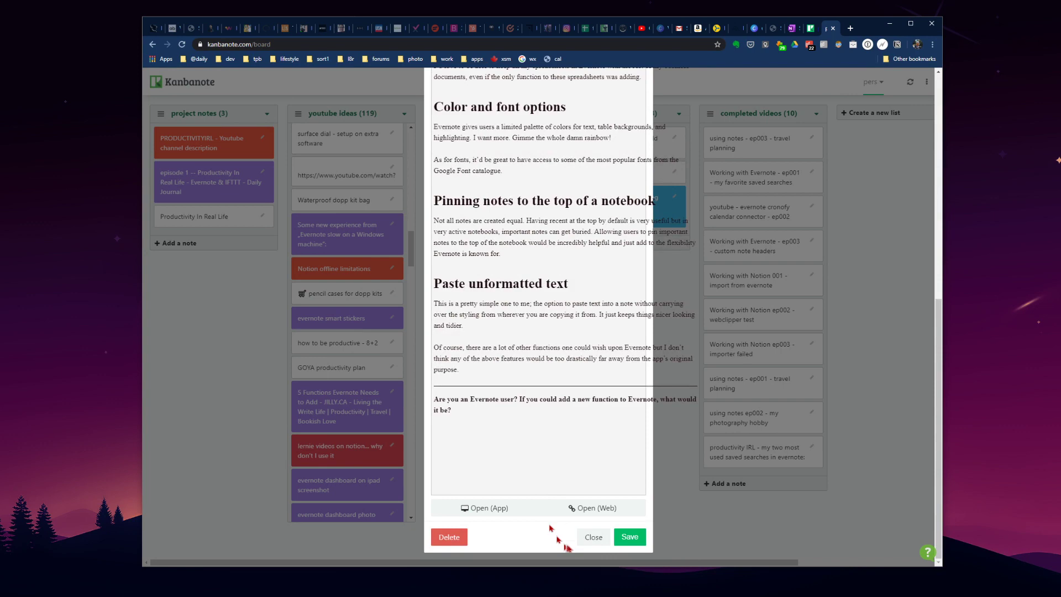
{"action": "left_click", "coordinate": [590, 535]}
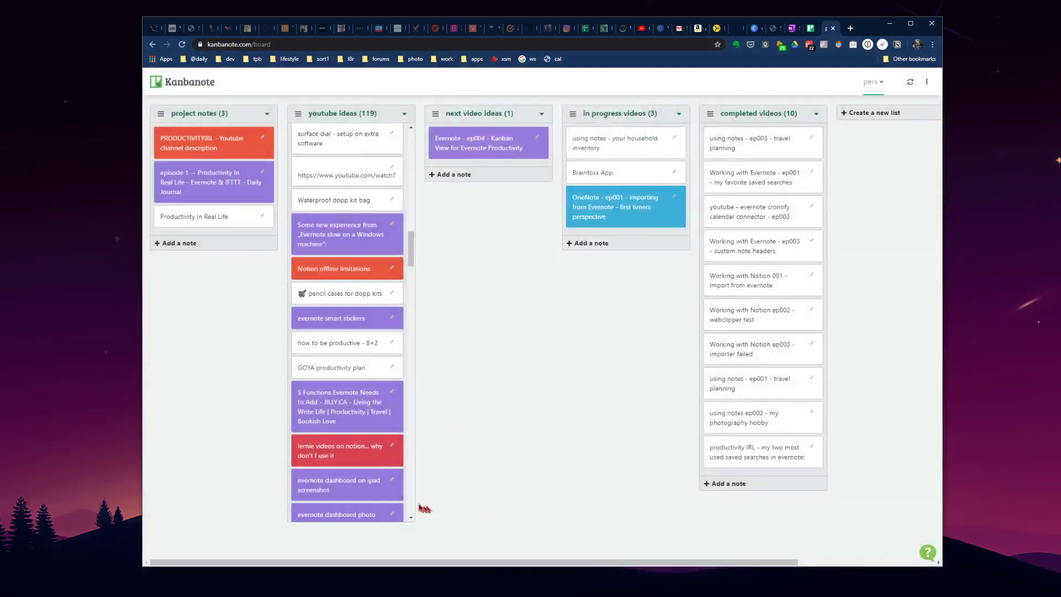
Review the lernie videos on notion, Best External Hard Drives, and productivity and organizing notes
{"action": "left_click", "coordinate": [393, 449]}
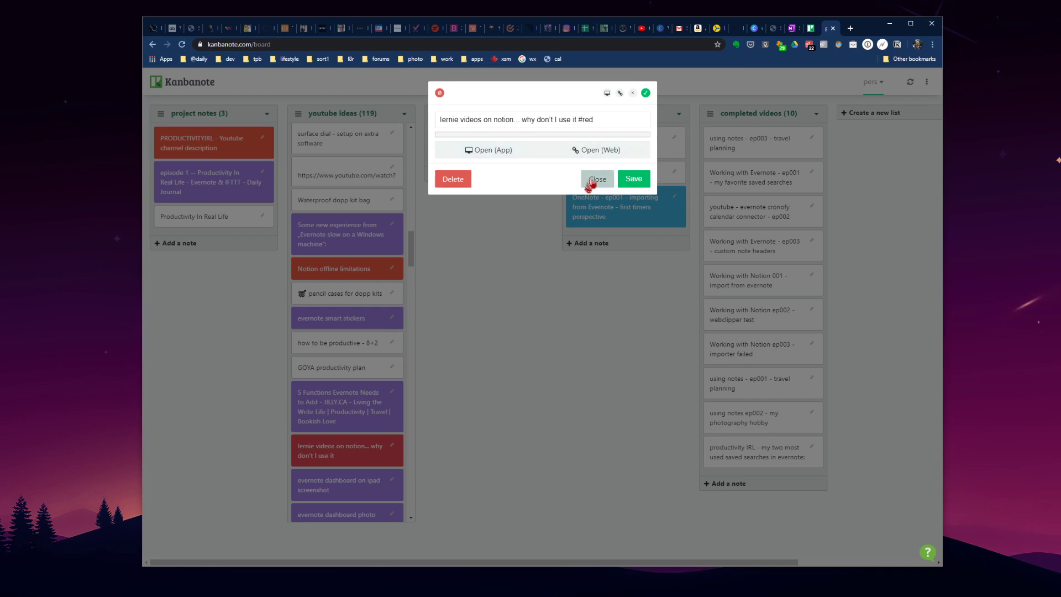
{"action": "left_click", "coordinate": [589, 179]}
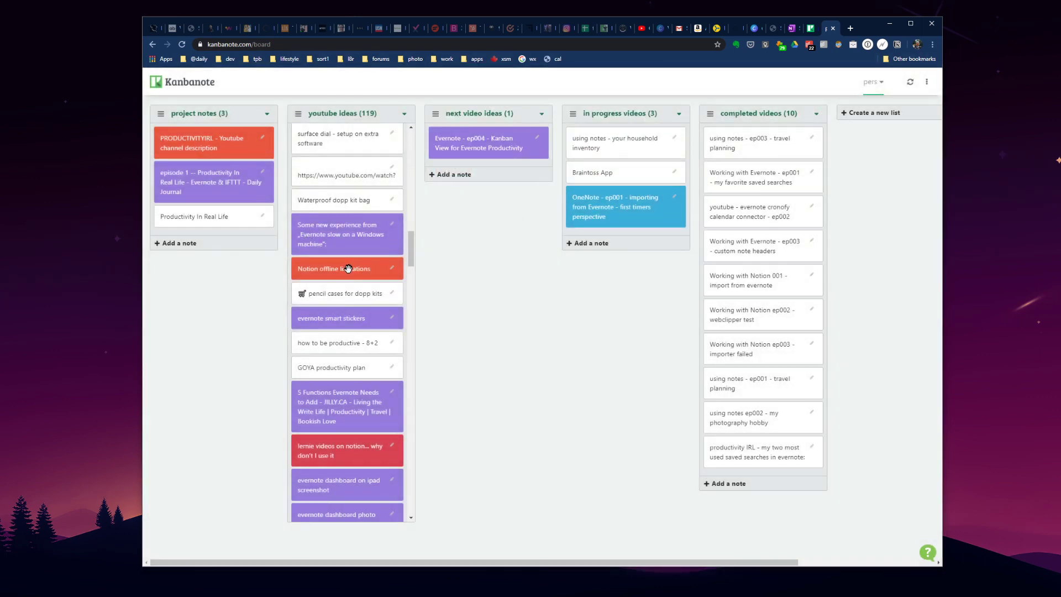
{"action": "scroll", "coordinate": [348, 268], "scroll_direction": "down", "scroll_amount": 3}
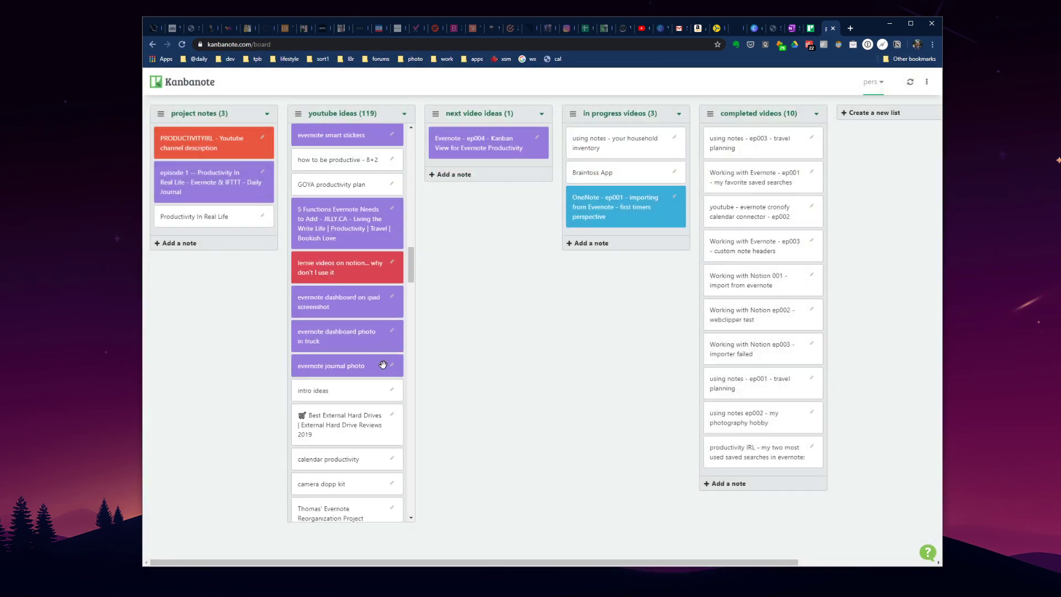
{"action": "left_click", "coordinate": [392, 417]}
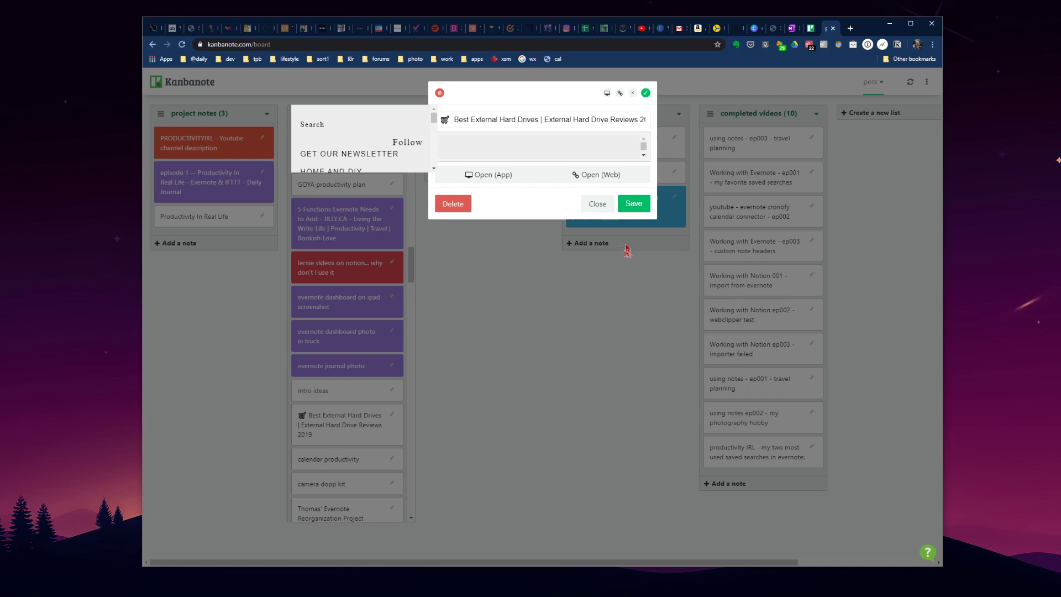
{"action": "left_click", "coordinate": [596, 204]}
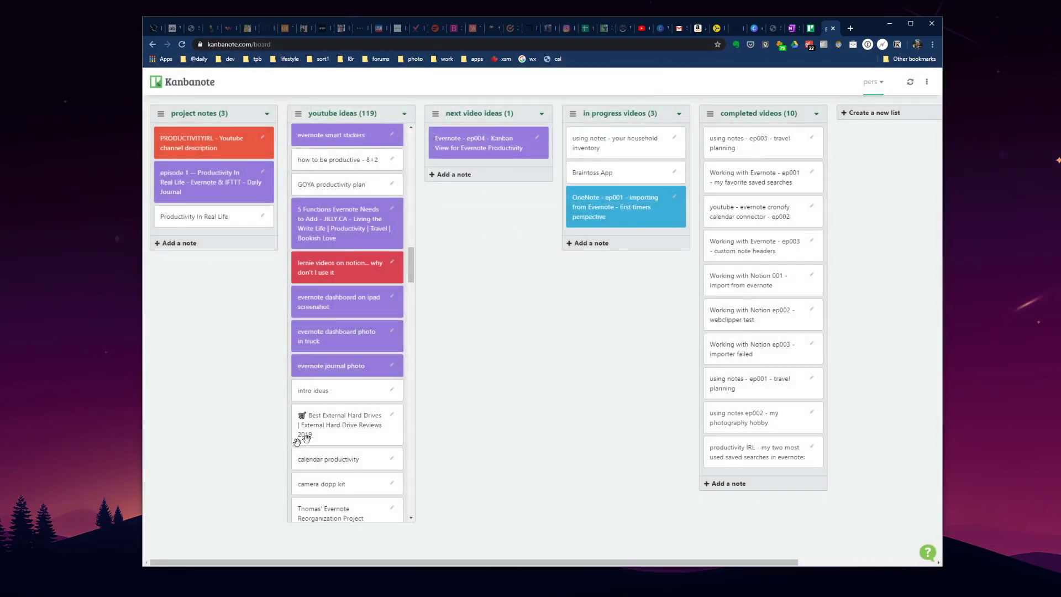
{"action": "scroll", "coordinate": [389, 418], "scroll_direction": "down", "scroll_amount": 3}
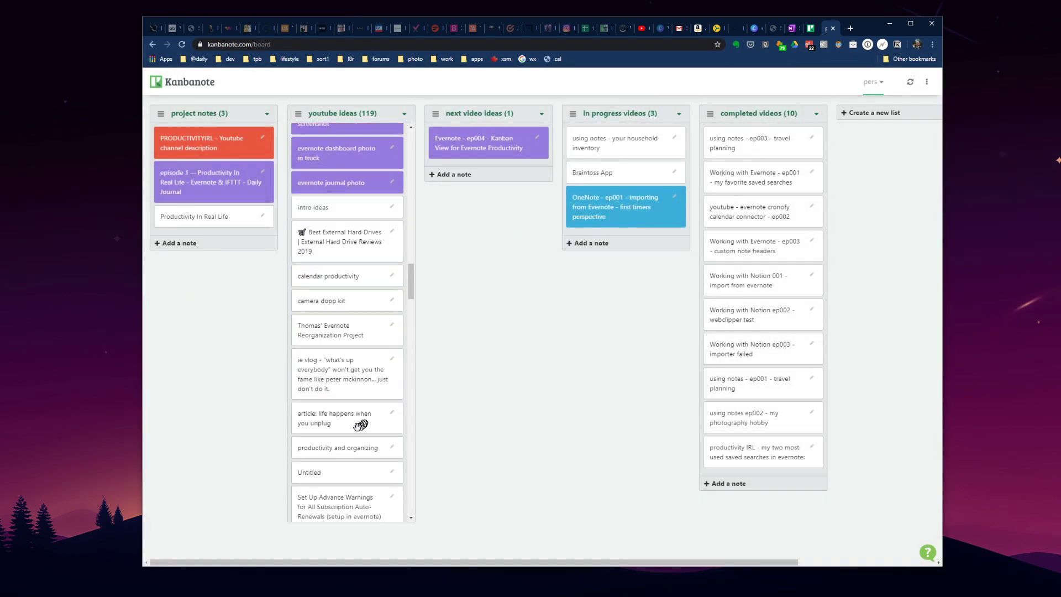
{"action": "left_click", "coordinate": [391, 451]}
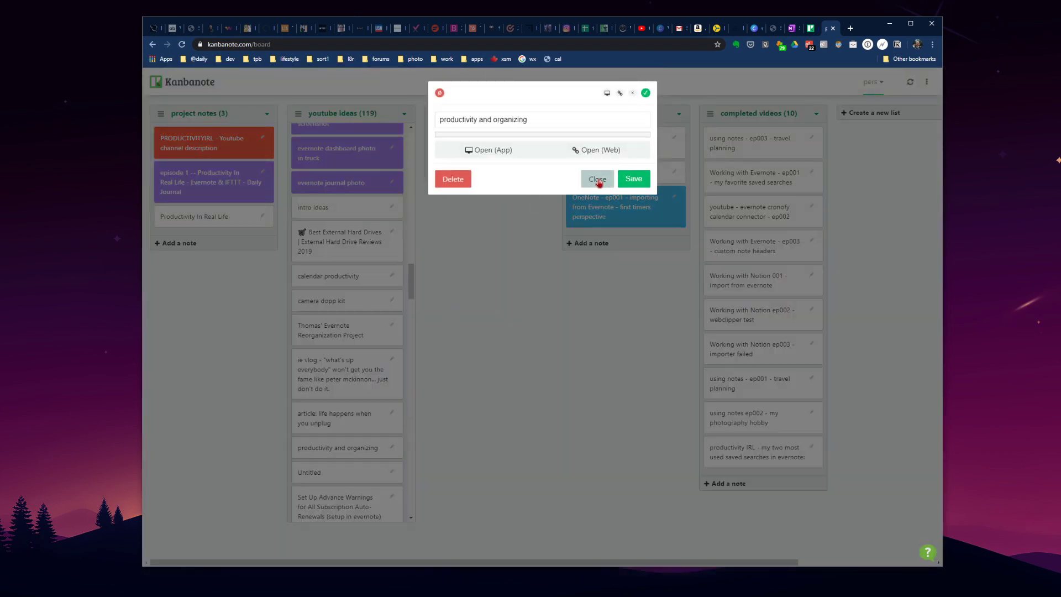
{"action": "left_click", "coordinate": [600, 181]}
Drag the Notion offline limitations card higher in the youtube ideas list
{"action": "scroll", "coordinate": [376, 413], "scroll_direction": "down", "scroll_amount": 3}
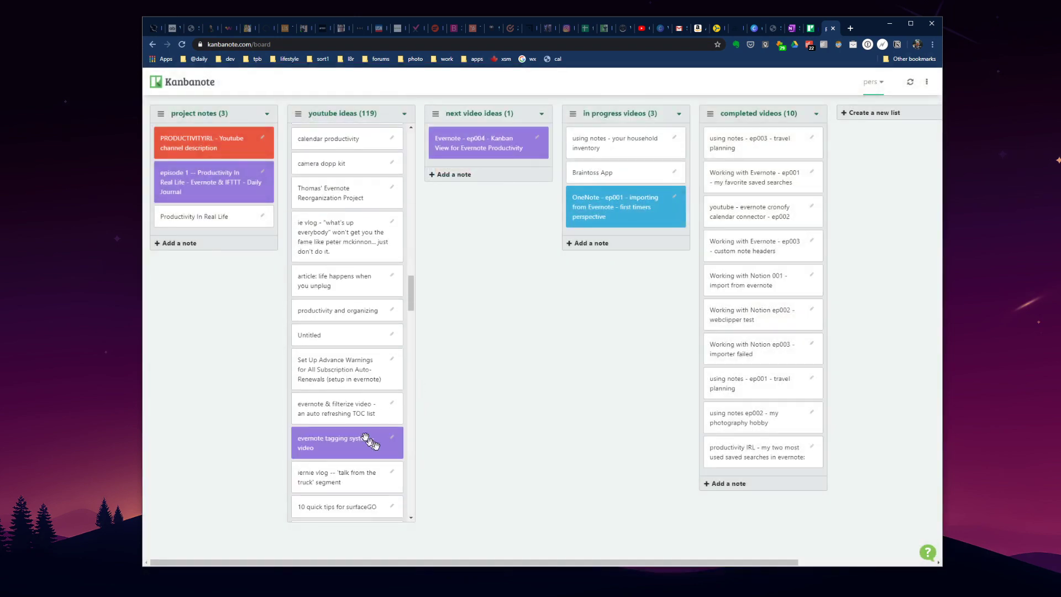
{"action": "scroll", "coordinate": [381, 445], "scroll_direction": "down", "scroll_amount": 5}
{"action": "scroll", "coordinate": [373, 439], "scroll_direction": "up", "scroll_amount": 10}
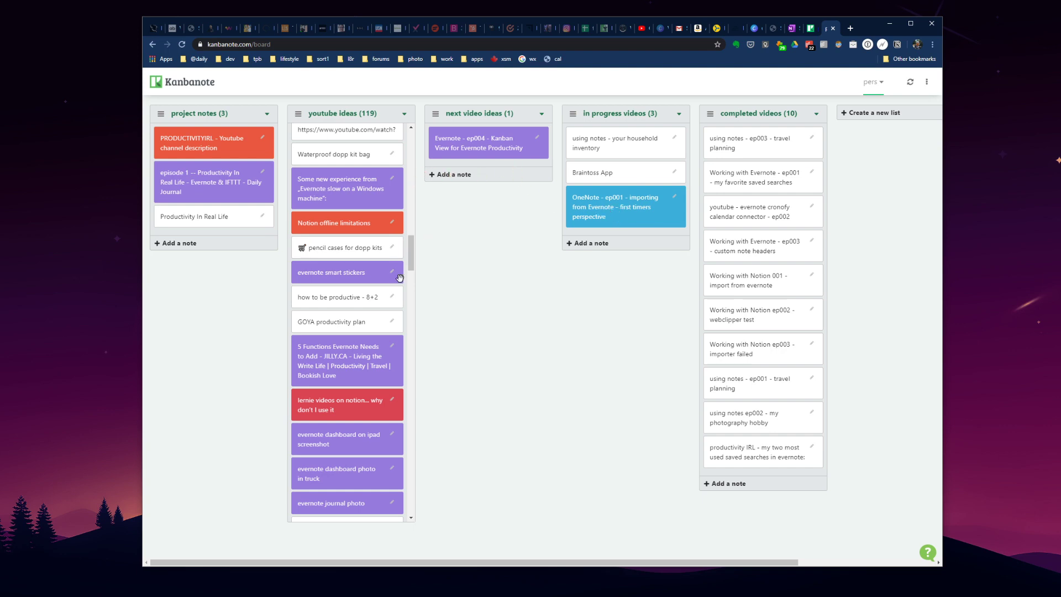
{"action": "scroll", "coordinate": [343, 311], "scroll_direction": "up", "scroll_amount": 2}
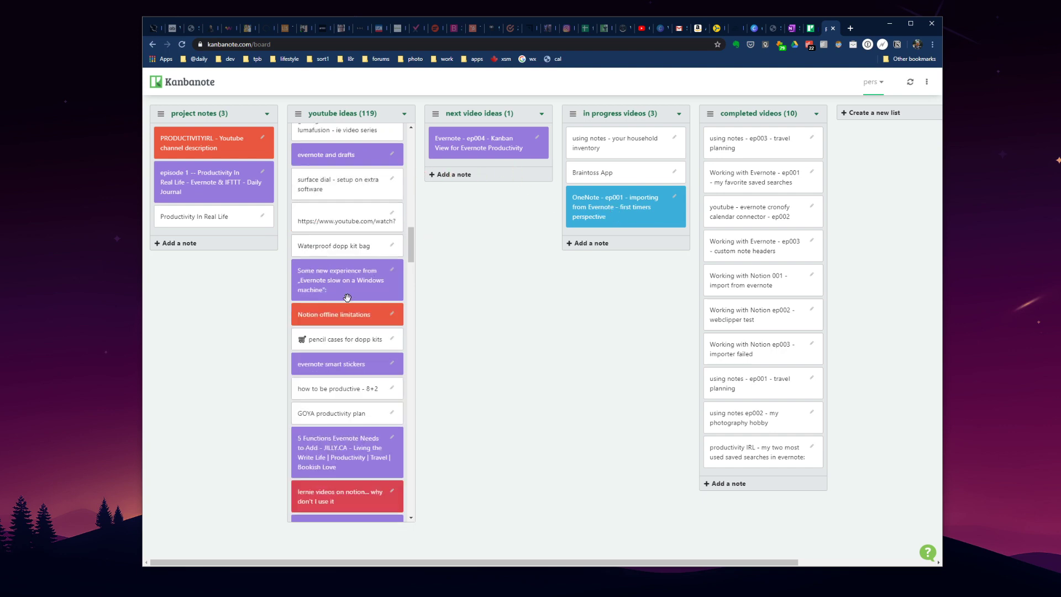
{"action": "left_click_drag", "start_coordinate": [325, 316], "coordinate": [327, 276]}
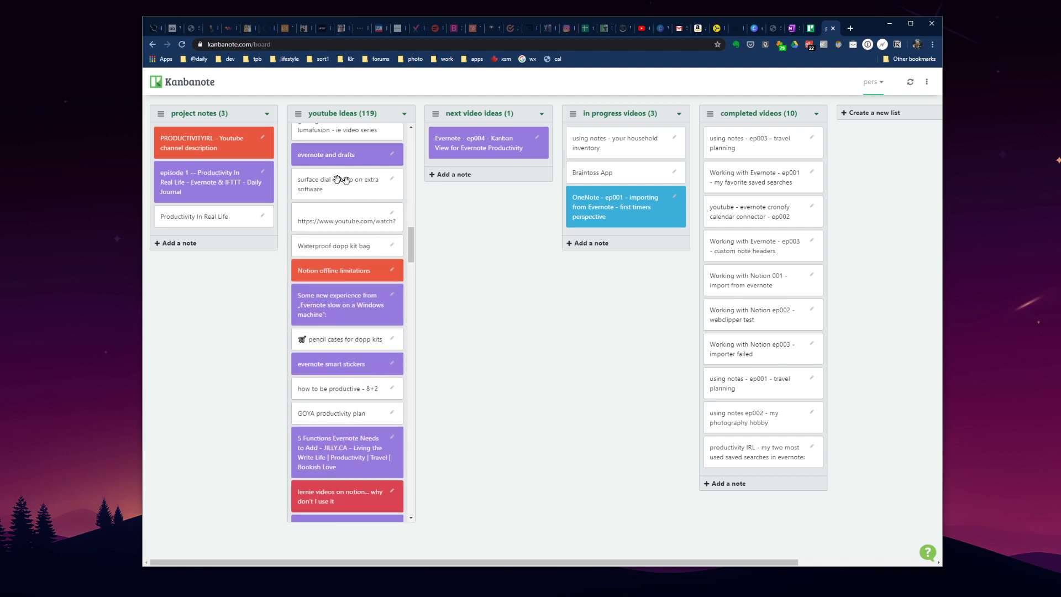
Move the evernote and drafts card lower, then inspect the ep004 Kanban View card's title unchanged
{"action": "mouse_move", "coordinate": [330, 161]}
{"action": "left_mouse_down"}
{"action": "mouse_move", "coordinate": [333, 339]}
{"action": "mouse_move", "coordinate": [323, 126]}
{"action": "left_mouse_up"}
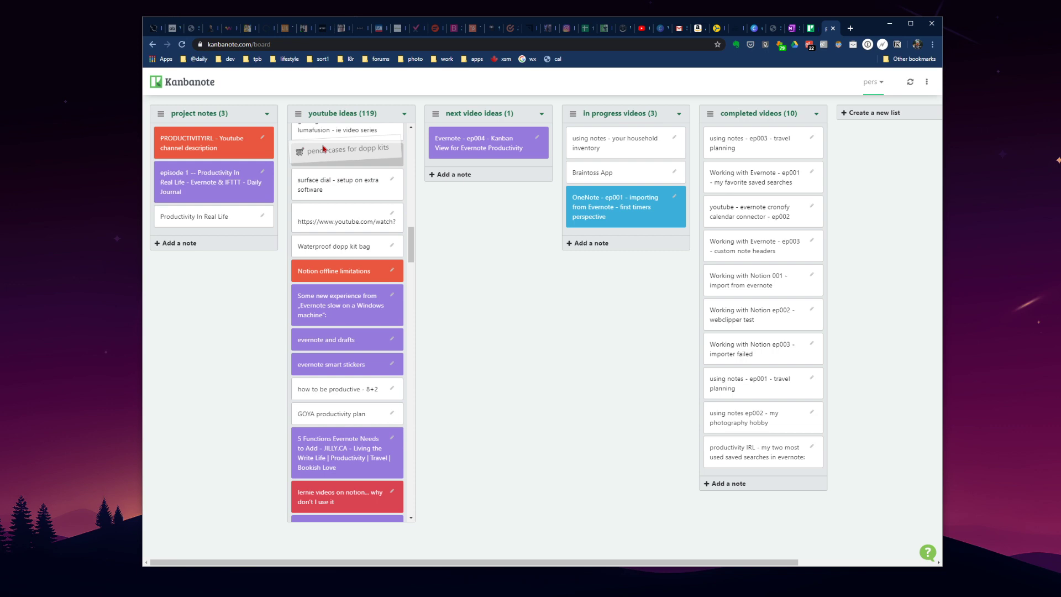
{"action": "scroll", "coordinate": [338, 269], "scroll_direction": "down", "scroll_amount": 3}
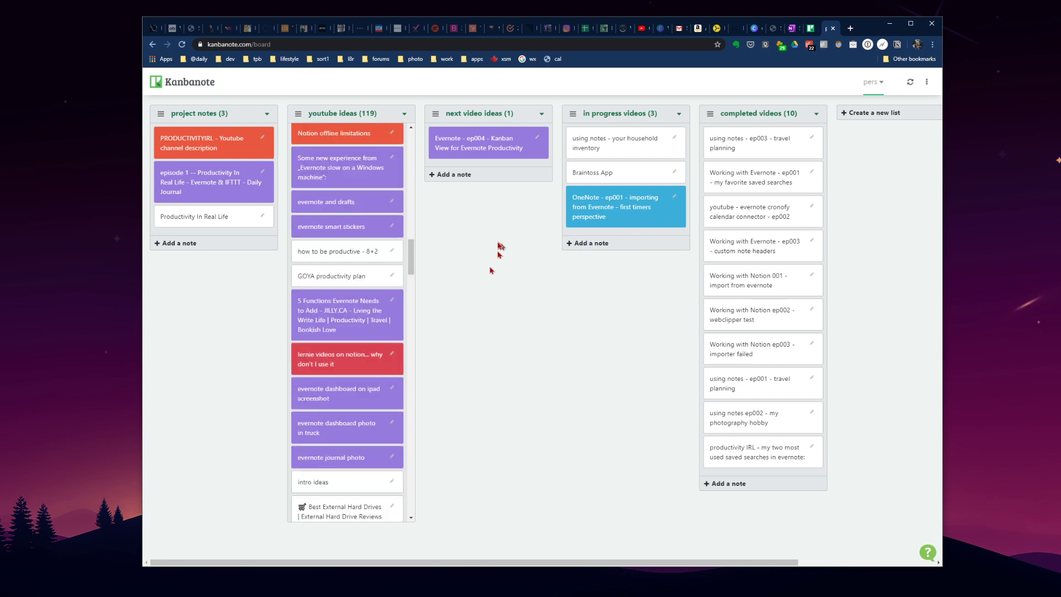
{"action": "left_click", "coordinate": [537, 139]}
{"action": "left_click_drag", "start_coordinate": [569, 120], "coordinate": [656, 124]}
{"action": "left_click", "coordinate": [635, 120]}
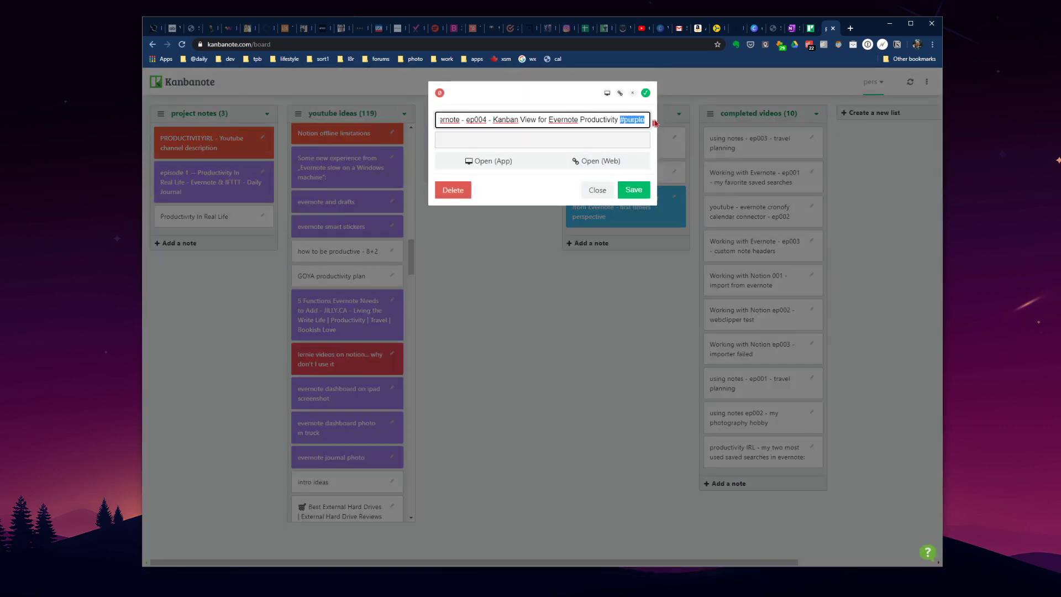
{"action": "left_click", "coordinate": [595, 192]}
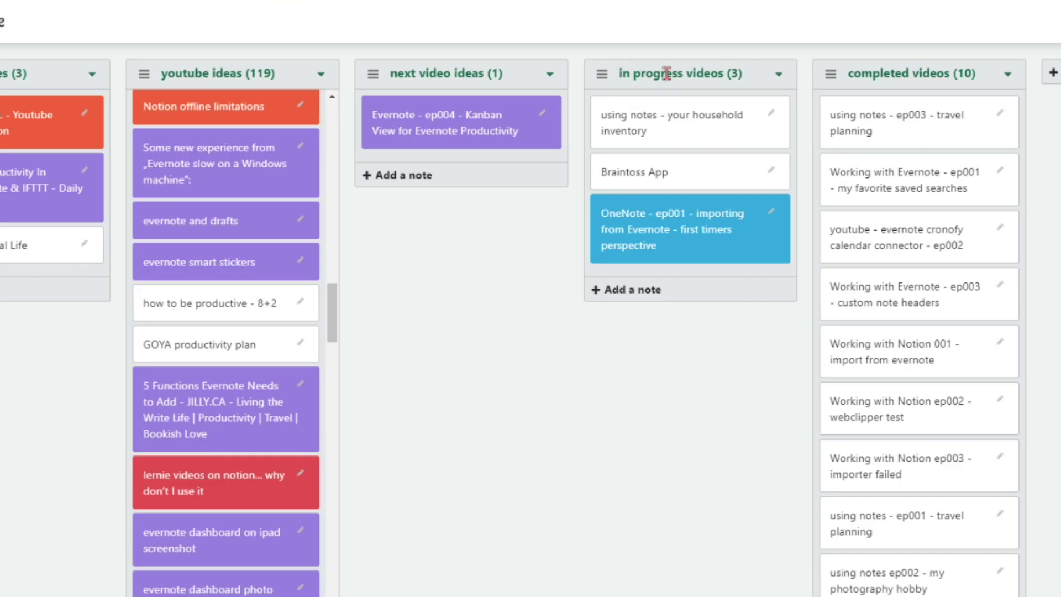
{"action": "left_click_drag", "start_coordinate": [453, 128], "coordinate": [670, 115]}
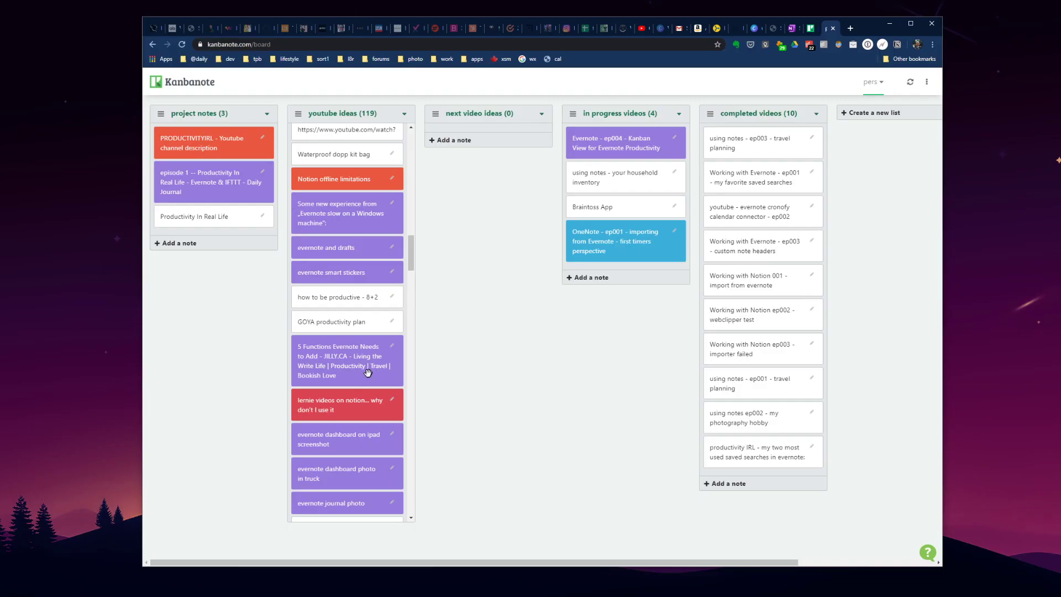
{"action": "scroll", "coordinate": [265, 480], "scroll_direction": "up", "scroll_amount": 10}
{"action": "scroll", "coordinate": [371, 358], "scroll_direction": "up", "scroll_amount": 3}
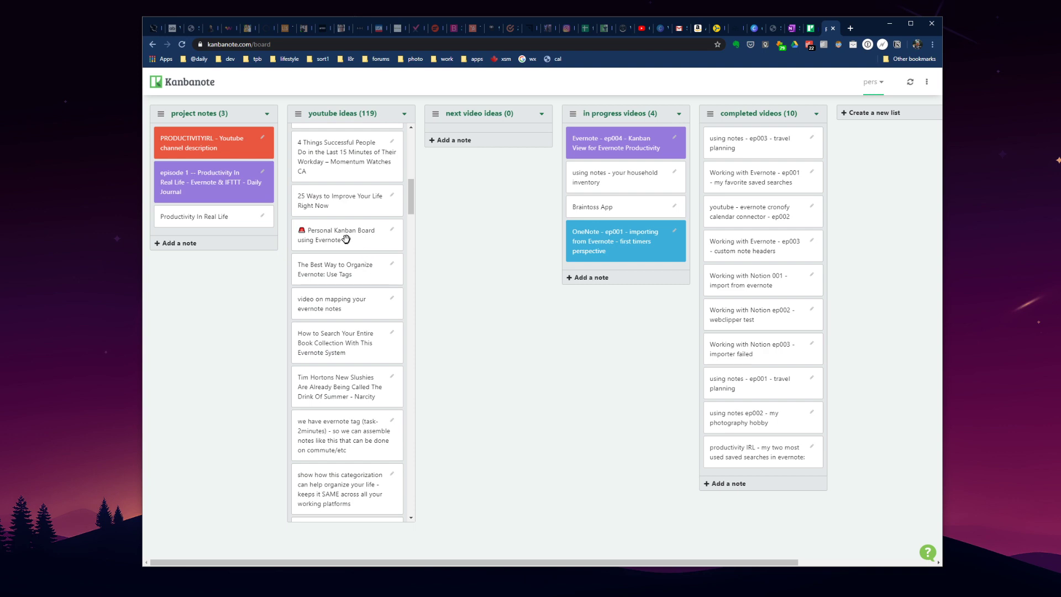
{"action": "left_click_drag", "start_coordinate": [339, 237], "coordinate": [473, 138]}
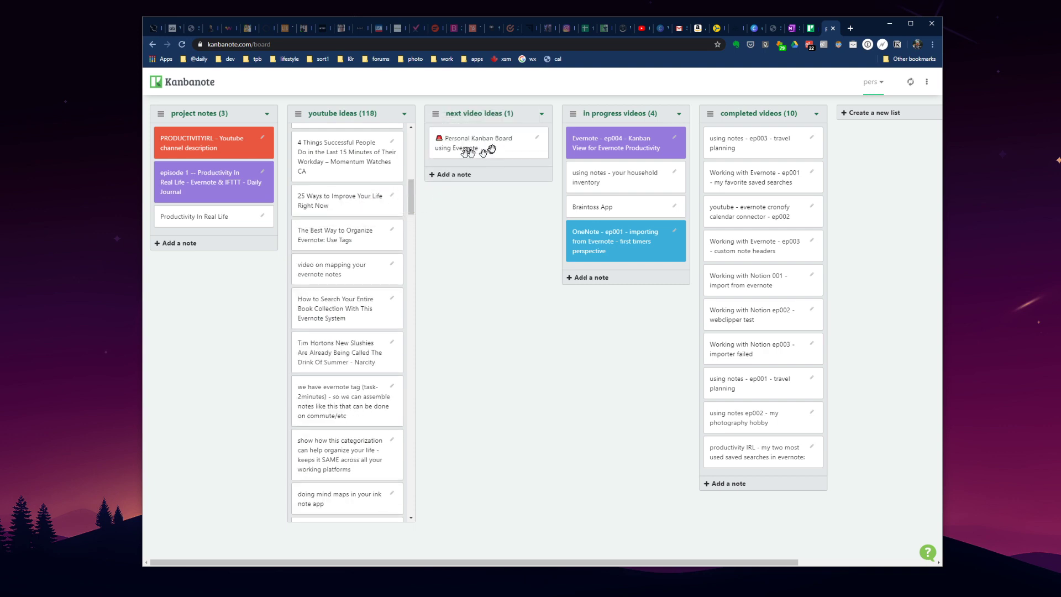
{"action": "left_click", "coordinate": [538, 139]}
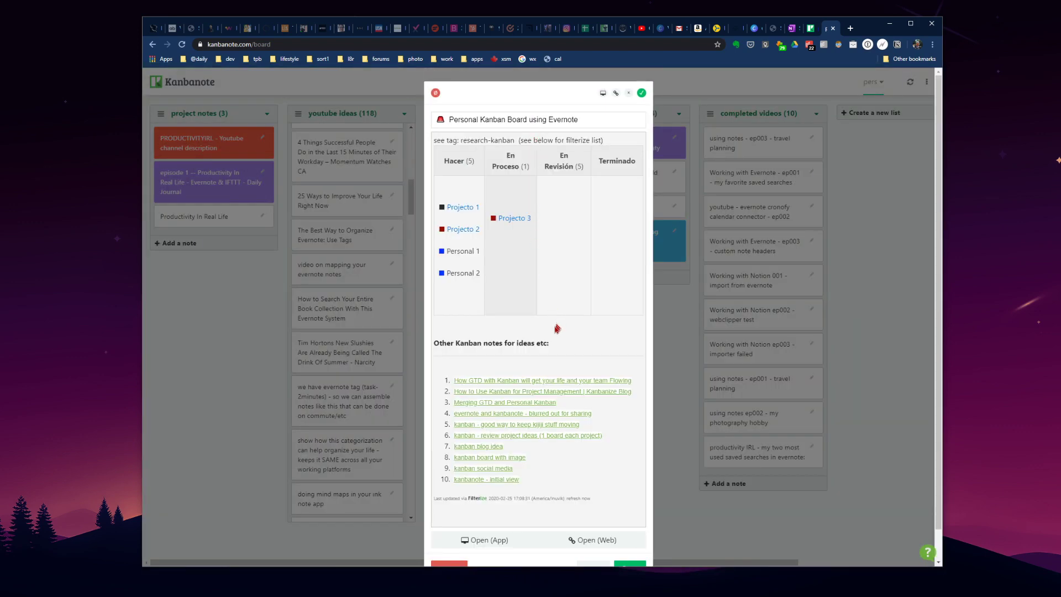
{"action": "scroll", "coordinate": [557, 329], "scroll_direction": "down", "scroll_amount": 1}
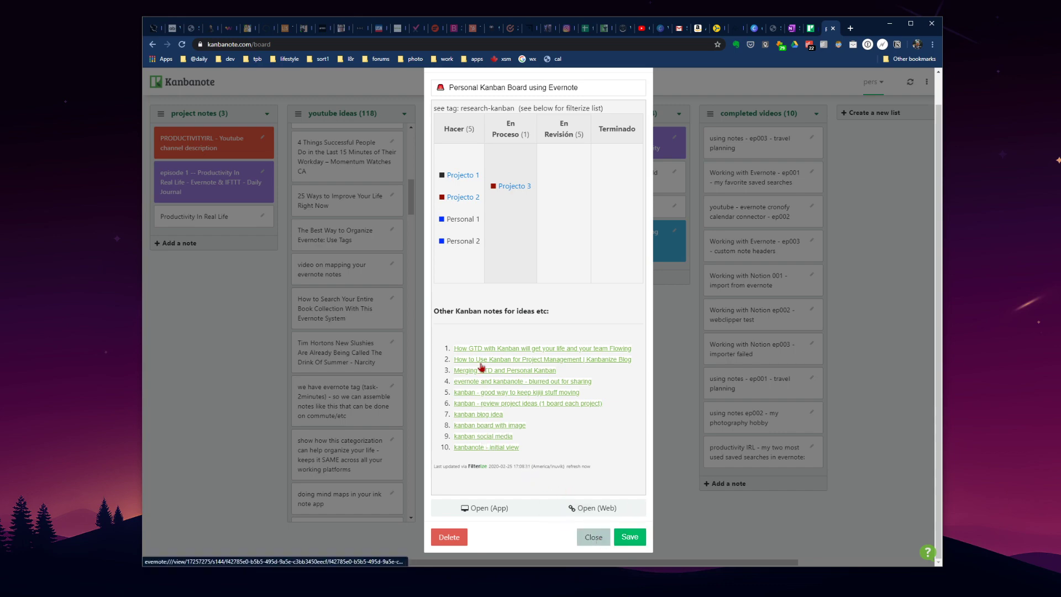
{"action": "left_click", "coordinate": [594, 538]}
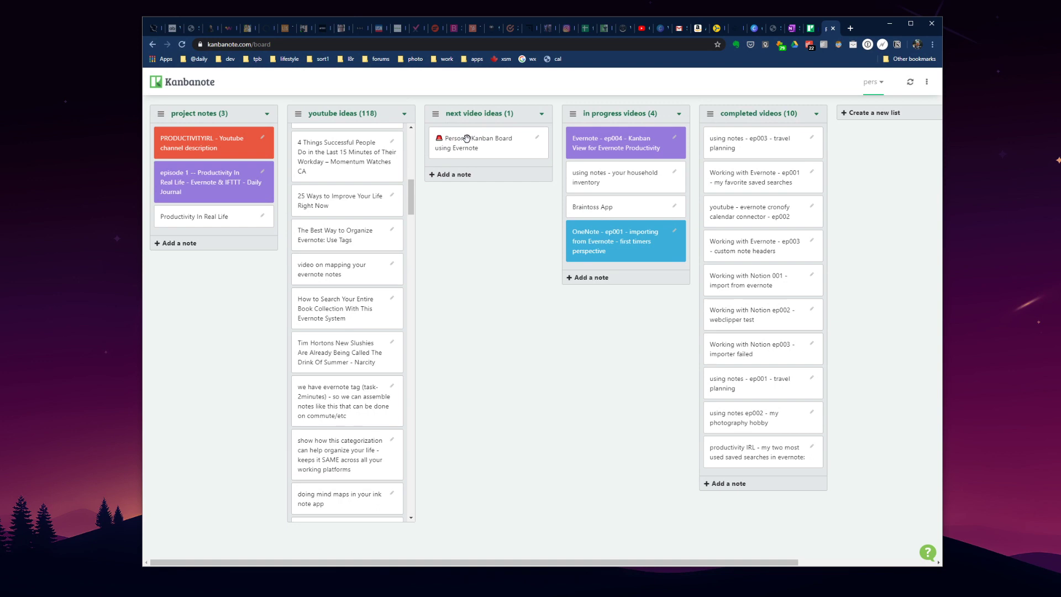
{"action": "left_click_drag", "start_coordinate": [467, 141], "coordinate": [606, 172]}
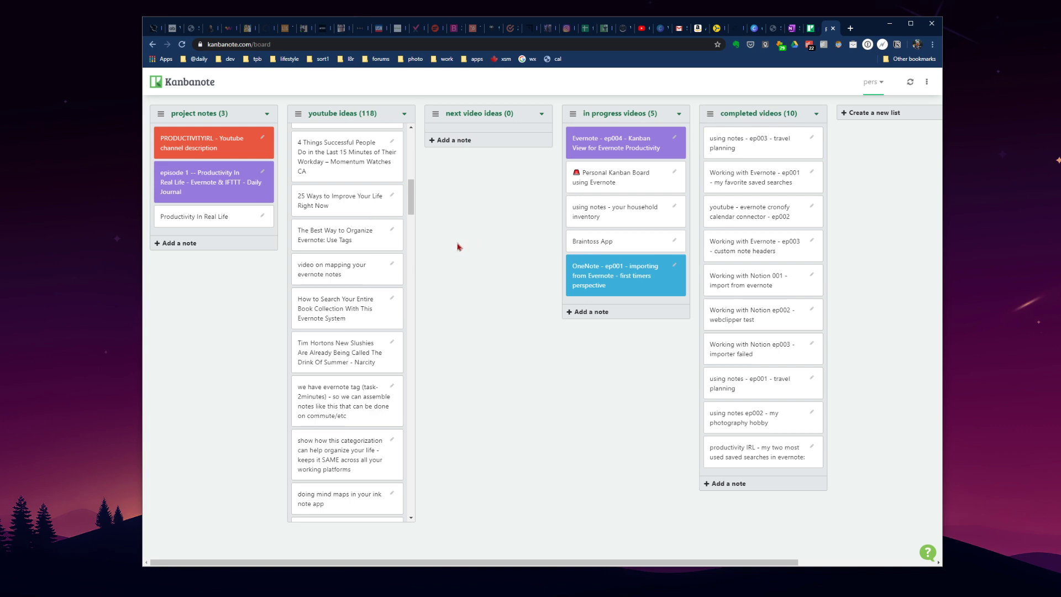
{"action": "scroll", "coordinate": [338, 304], "scroll_direction": "down", "scroll_amount": 1}
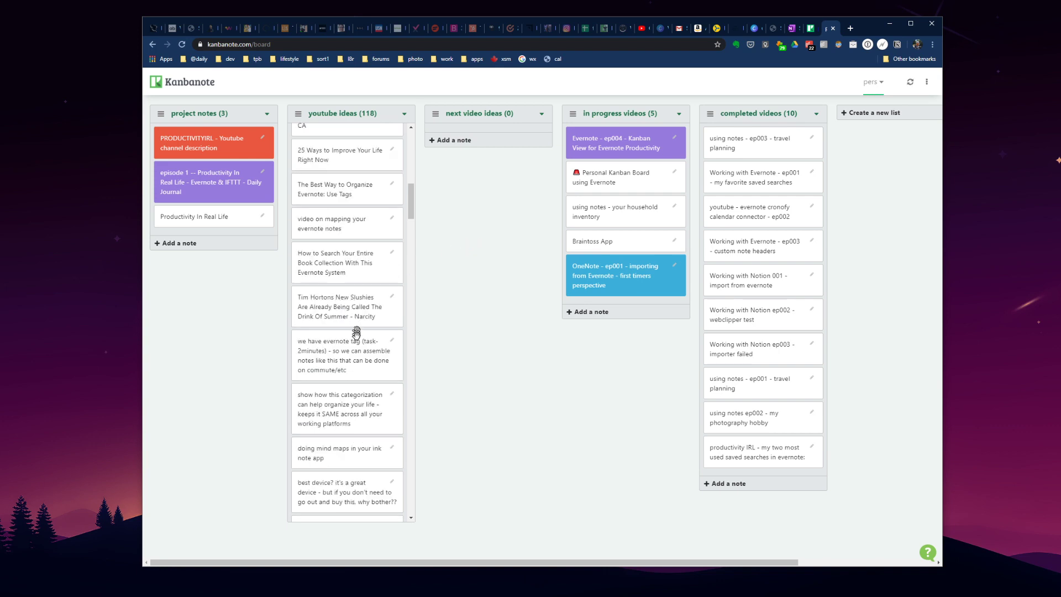
{"action": "left_click_drag", "start_coordinate": [344, 347], "coordinate": [474, 138]}
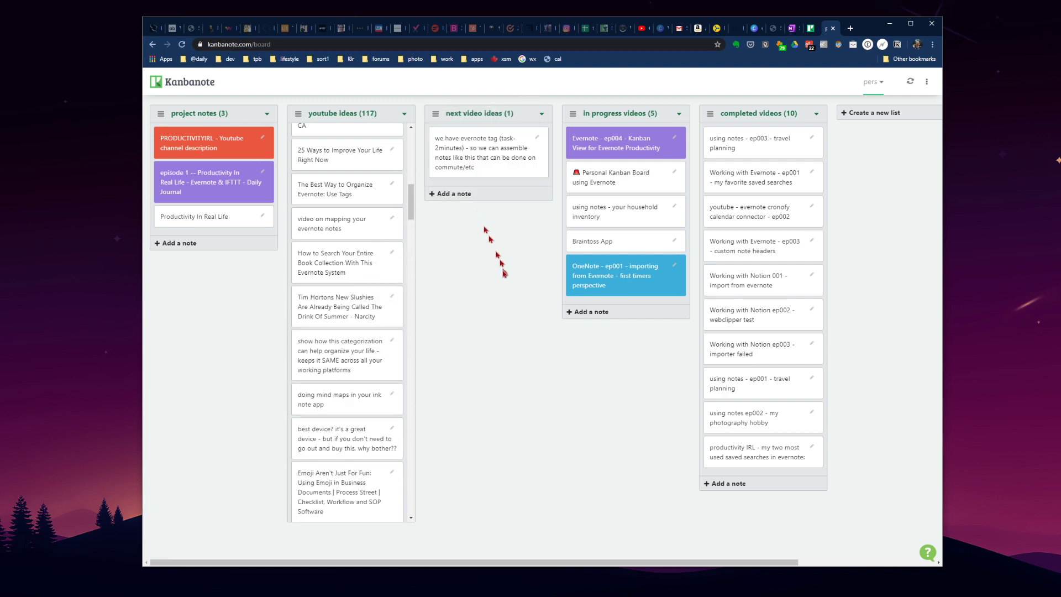
Append ' #purple' to the 'we have evernote tag' card's title and save it
{"action": "left_click", "coordinate": [536, 140]}
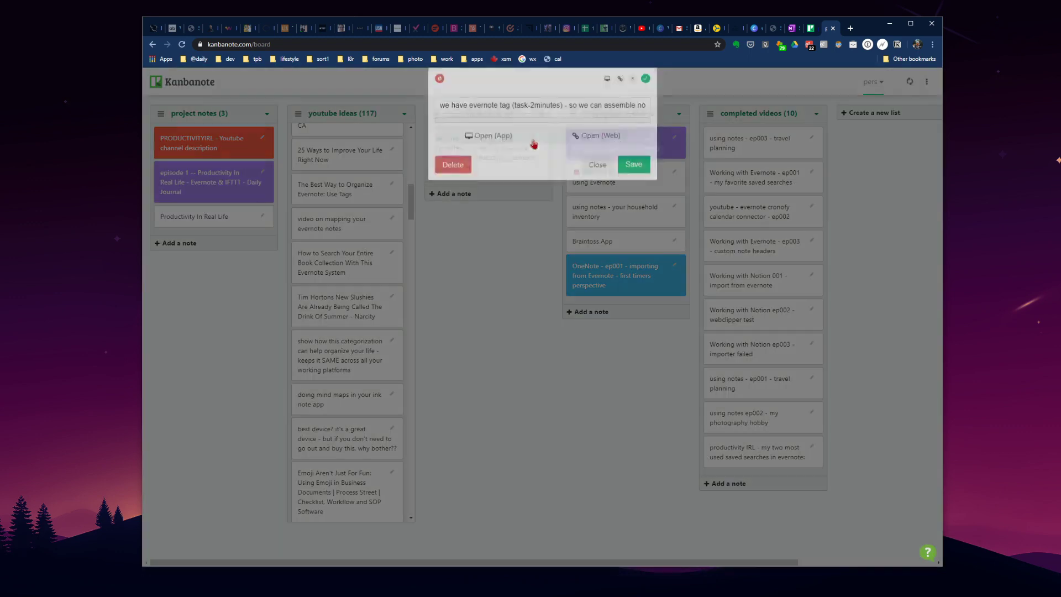
{"action": "left_click", "coordinate": [546, 120]}
{"action": "key", "text": "End"}
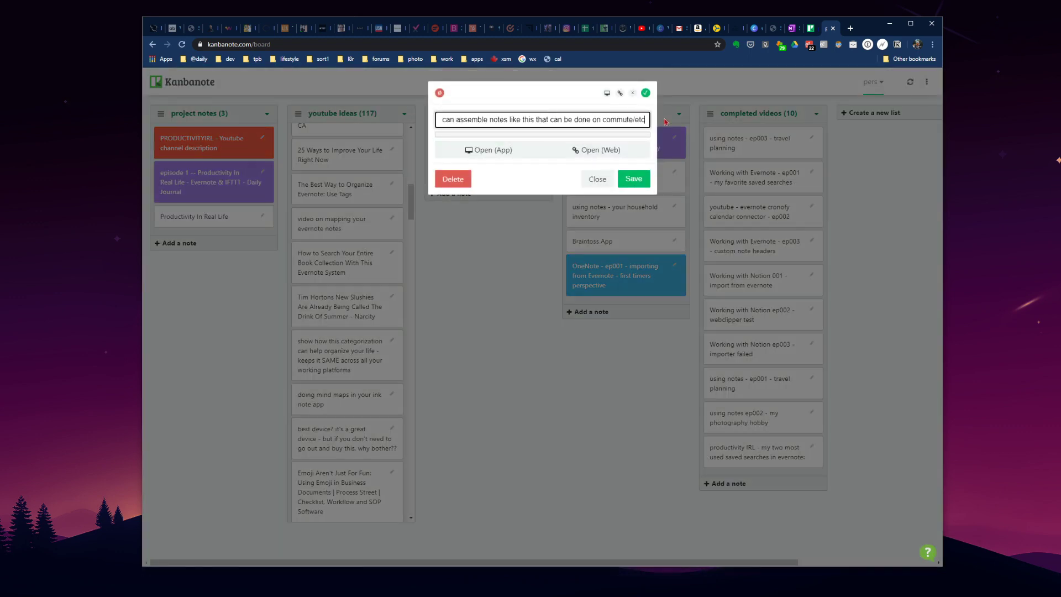
{"action": "type", "text": "#purple"}
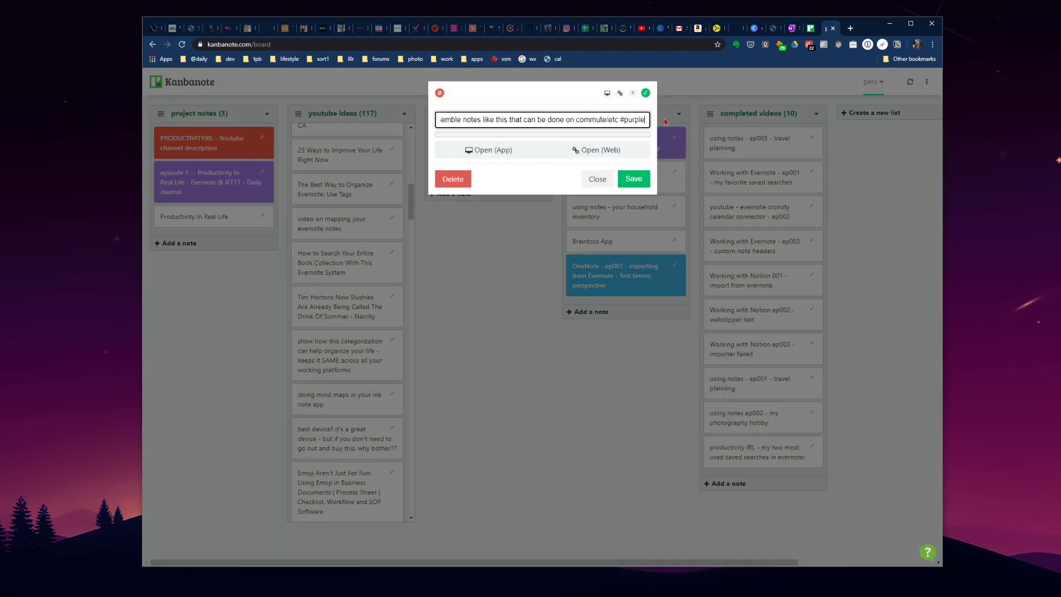
{"action": "left_click", "coordinate": [634, 179]}
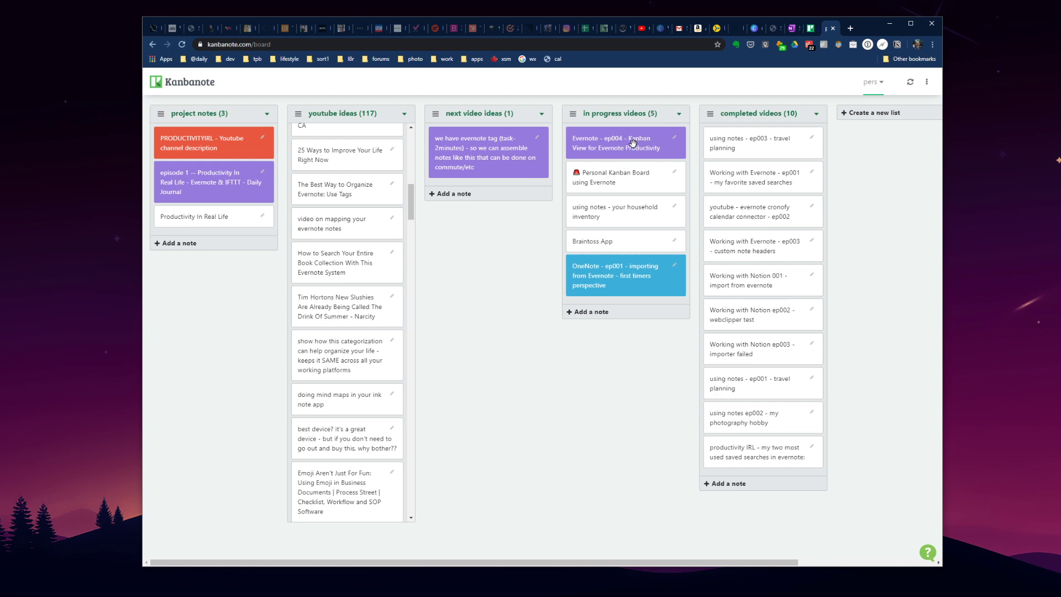
Move the ep004 Kanban View card into completed videos and check Evernote
{"action": "left_click_drag", "start_coordinate": [633, 143], "coordinate": [762, 164]}
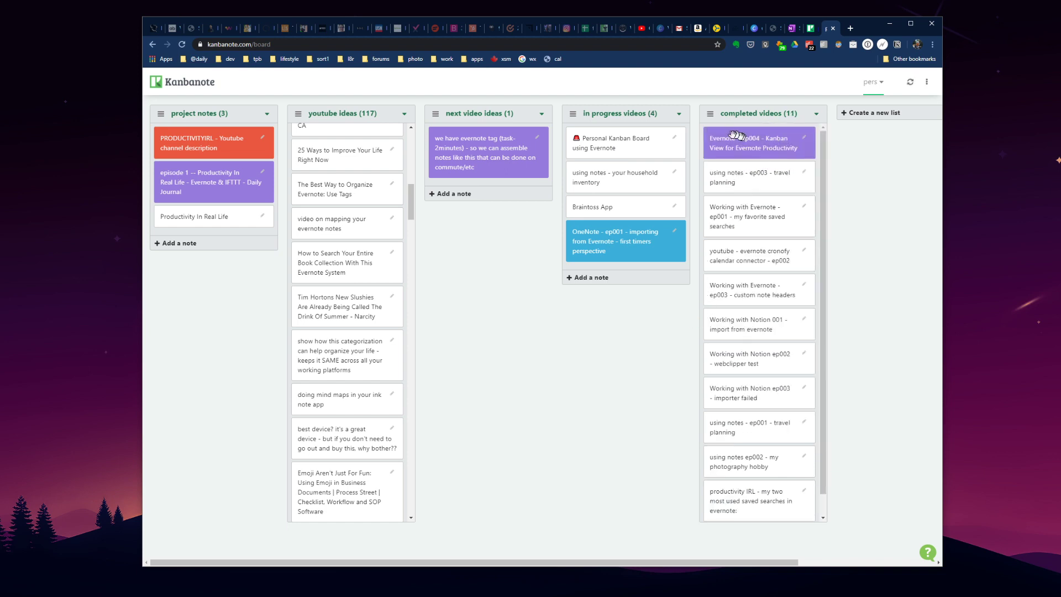
{"action": "left_click_drag", "start_coordinate": [751, 137], "coordinate": [757, 147]}
{"action": "left_click", "coordinate": [12, 575]}
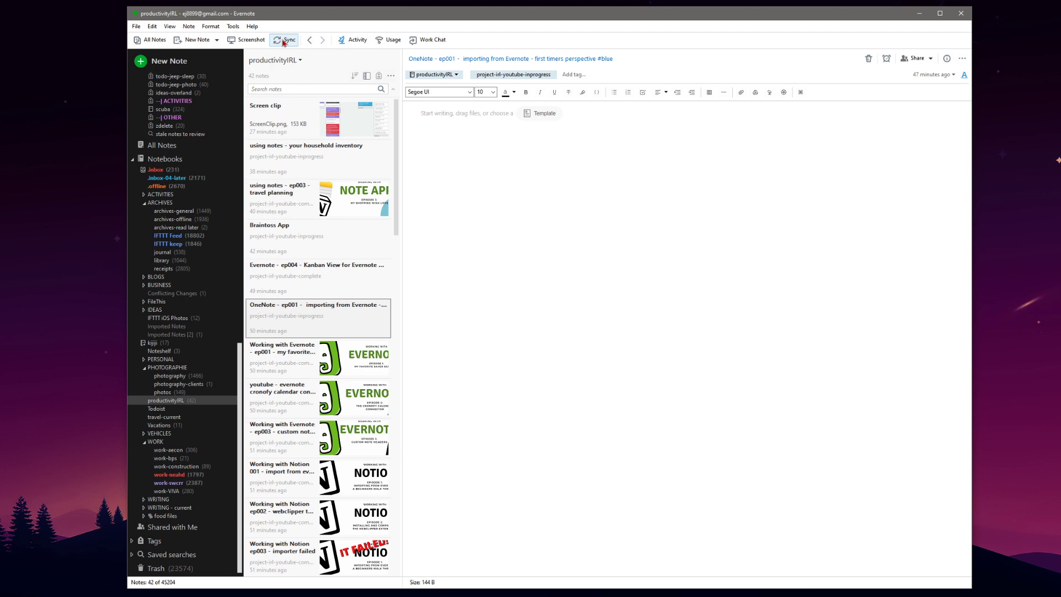
{"action": "key", "text": "alt+Tab"}
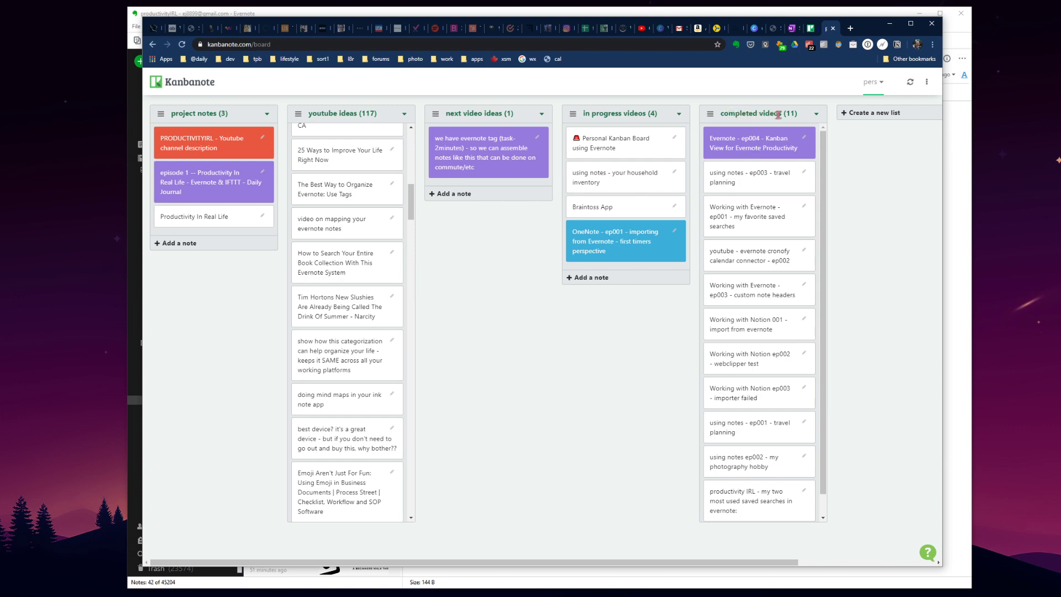
{"action": "key", "text": "alt+Tab"}
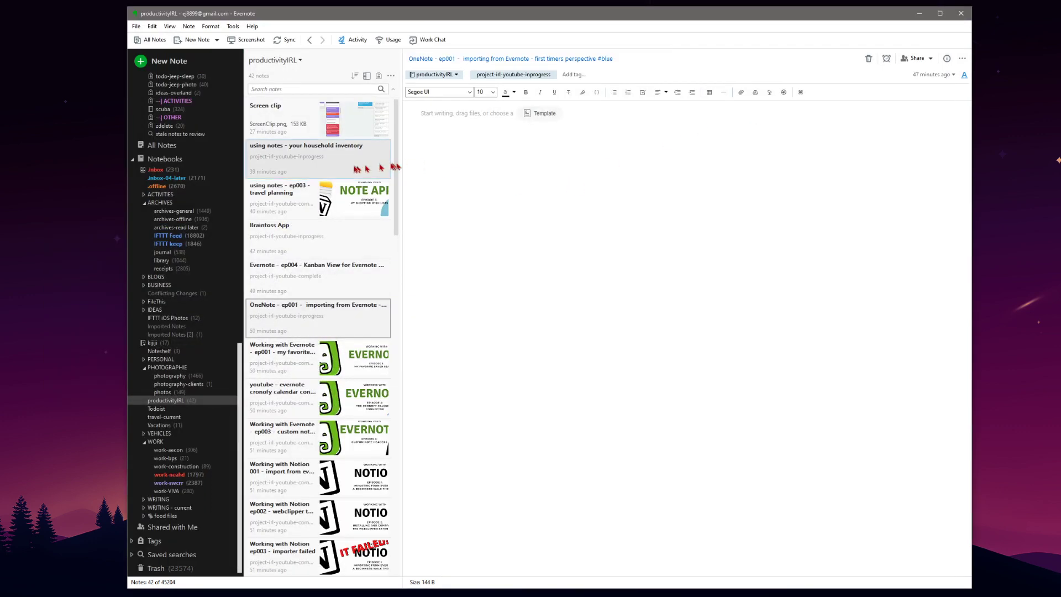
Return the ep004 card to in progress videos and sync Evernote to update its tag
{"action": "left_click", "coordinate": [356, 282]}
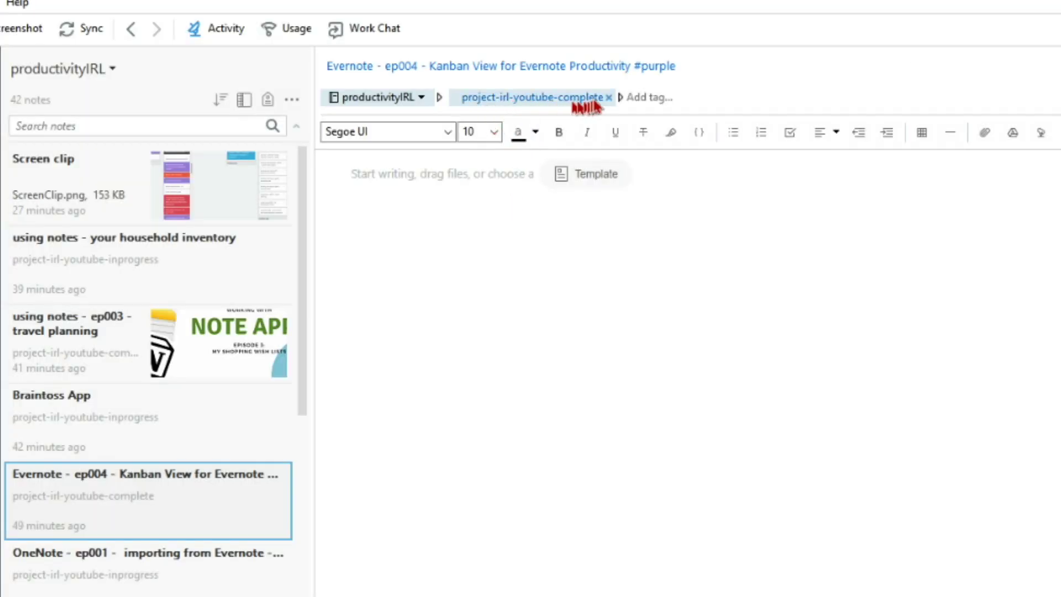
{"action": "key", "text": "alt+Tab"}
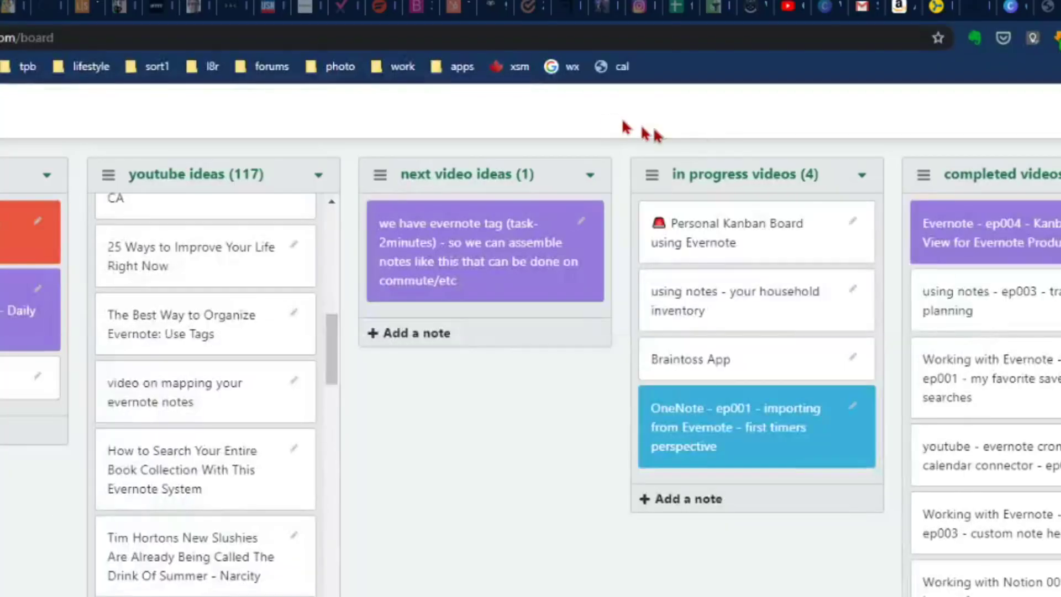
{"action": "left_click_drag", "start_coordinate": [1019, 223], "coordinate": [751, 216]}
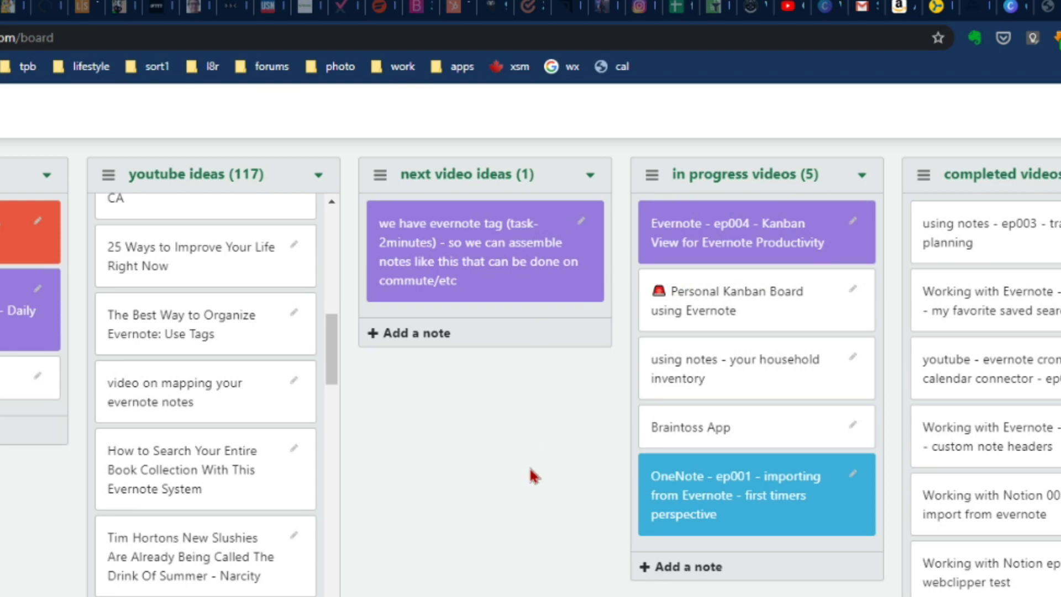
{"action": "key", "text": "alt+Tab"}
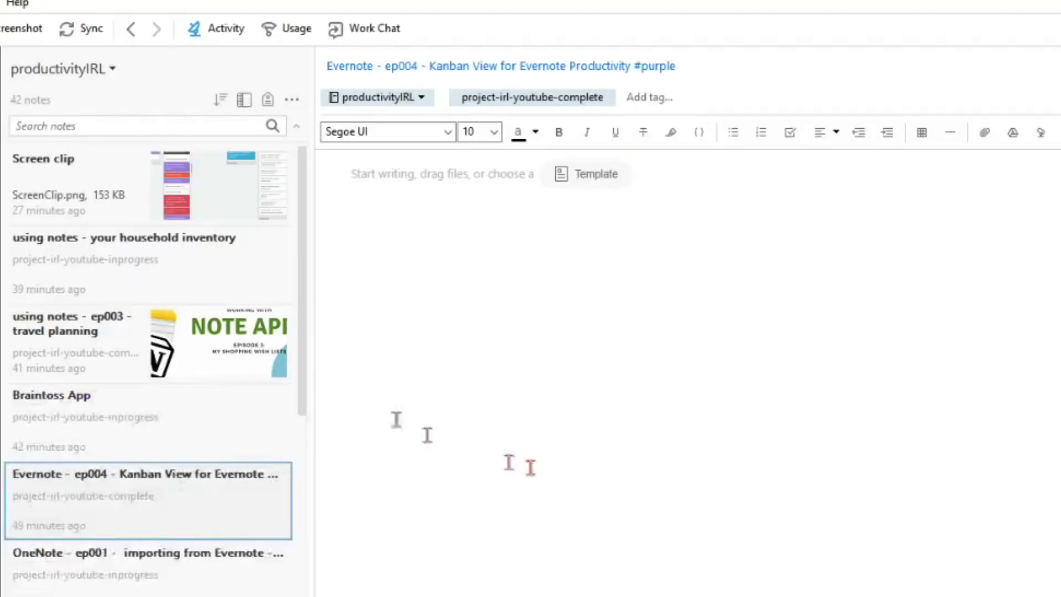
{"action": "left_click", "coordinate": [77, 38]}
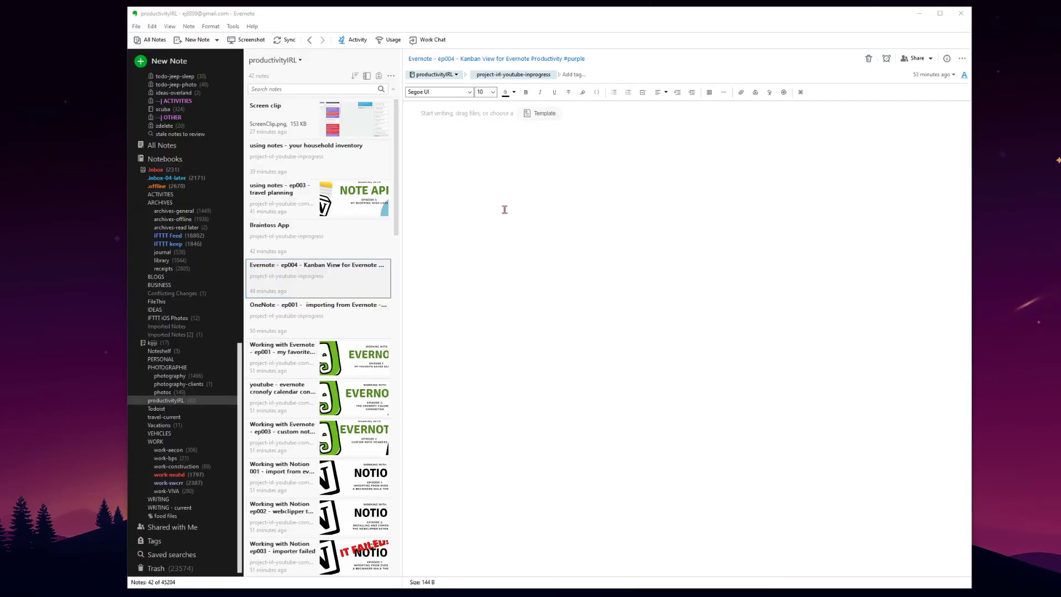
{"action": "key", "text": "alt+Tab"}
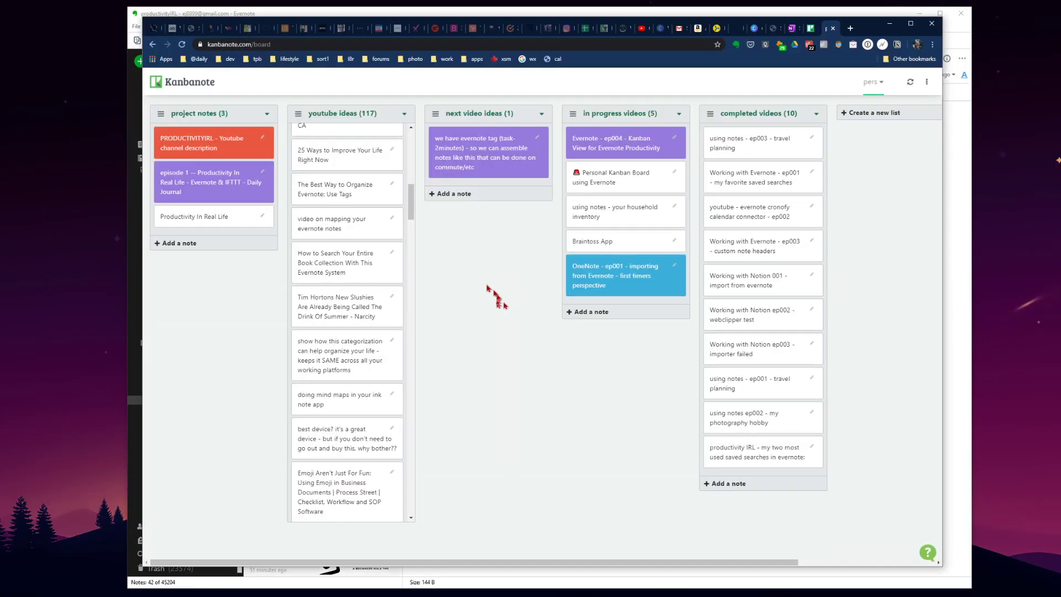
Open the next video ideas list's Edit settings and dismiss the Premium prompt from adding a tag
{"action": "left_click", "coordinate": [927, 82]}
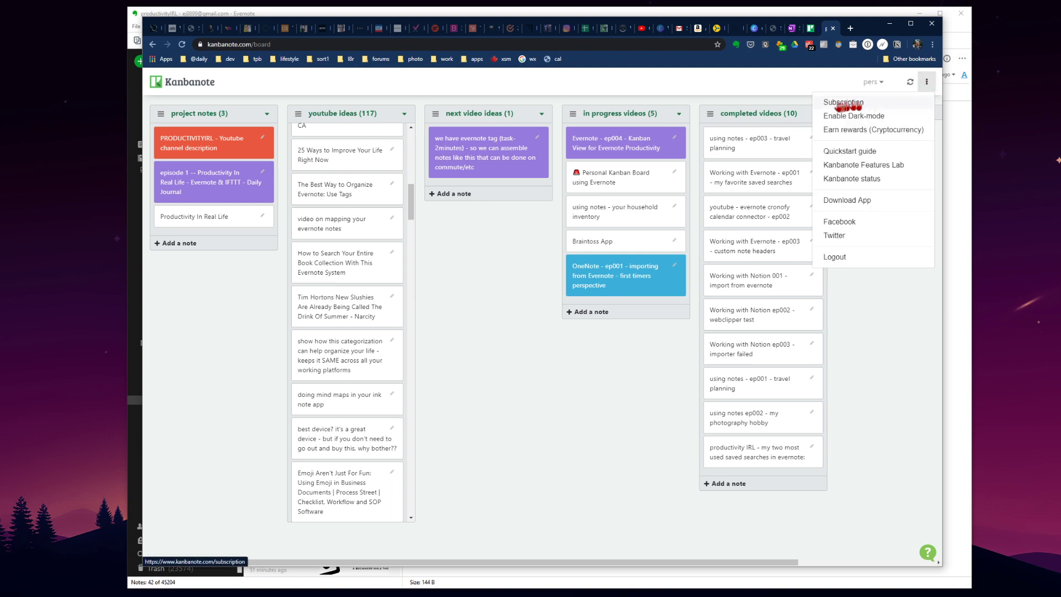
{"action": "left_click", "coordinate": [526, 244]}
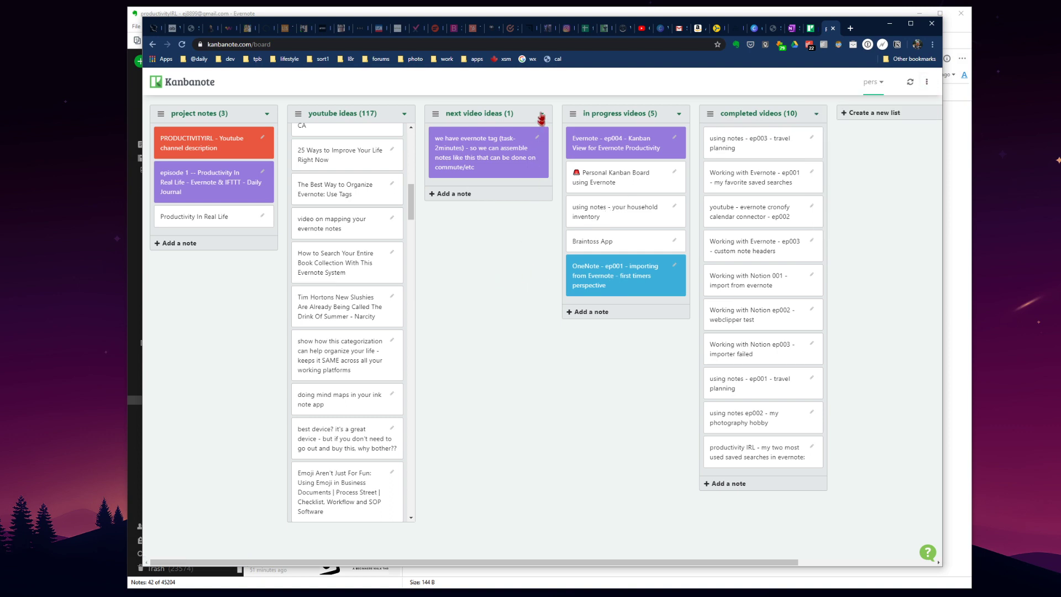
{"action": "left_click", "coordinate": [542, 118]}
{"action": "left_click", "coordinate": [497, 134]}
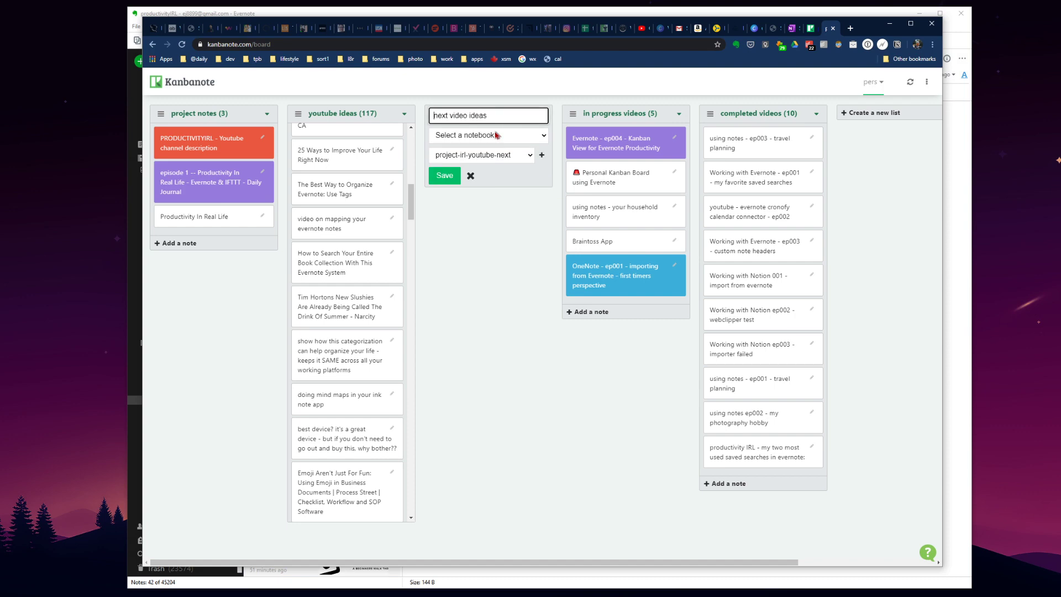
{"action": "left_click", "coordinate": [542, 158]}
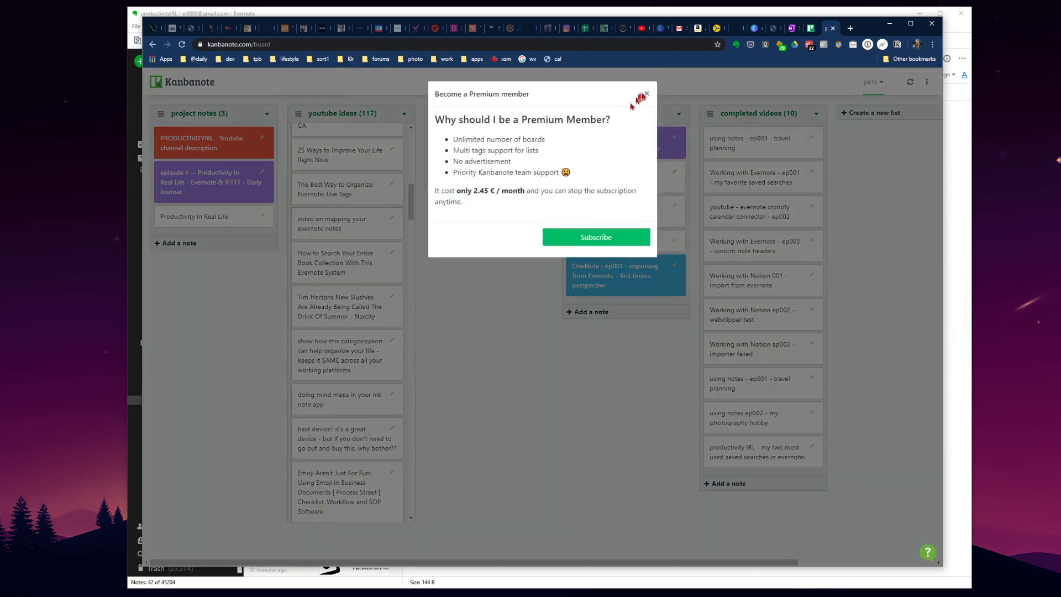
{"action": "left_click", "coordinate": [646, 93]}
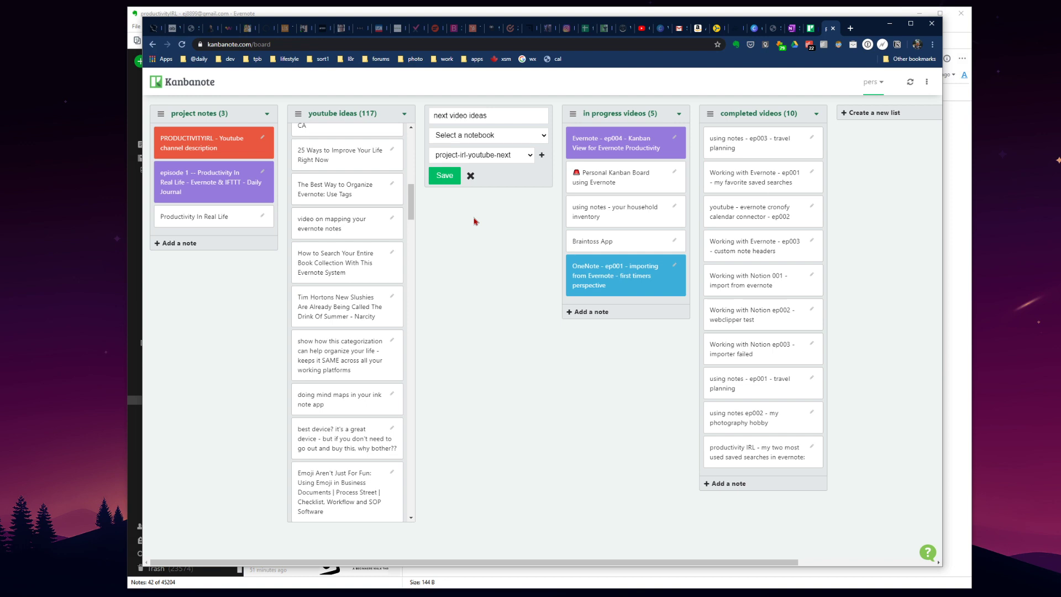
Try creating a new board from the boards list and dismiss the Premium prompt
{"action": "left_click", "coordinate": [877, 83]}
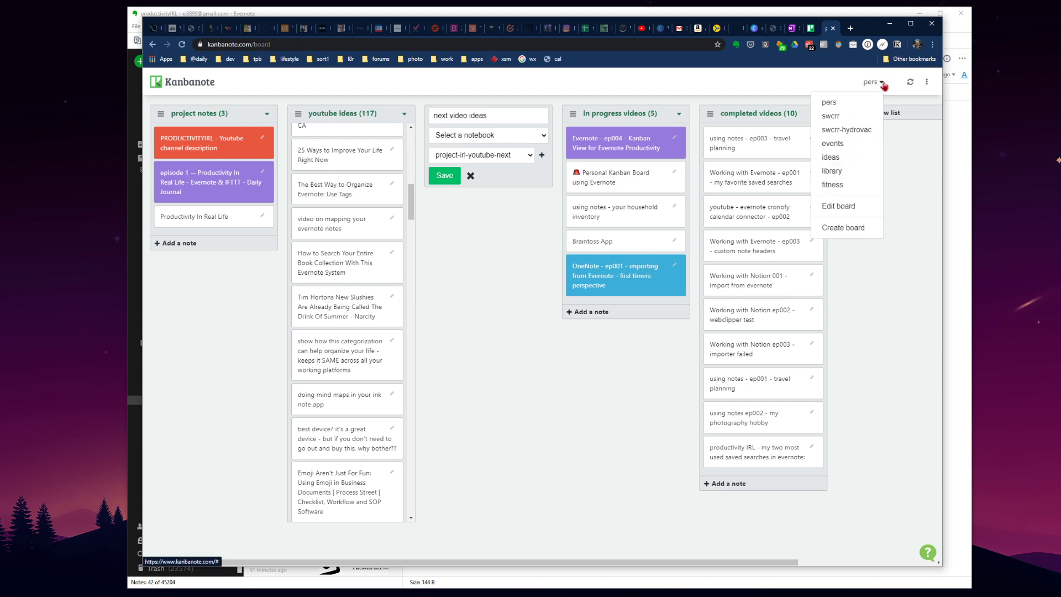
{"action": "left_click", "coordinate": [844, 228]}
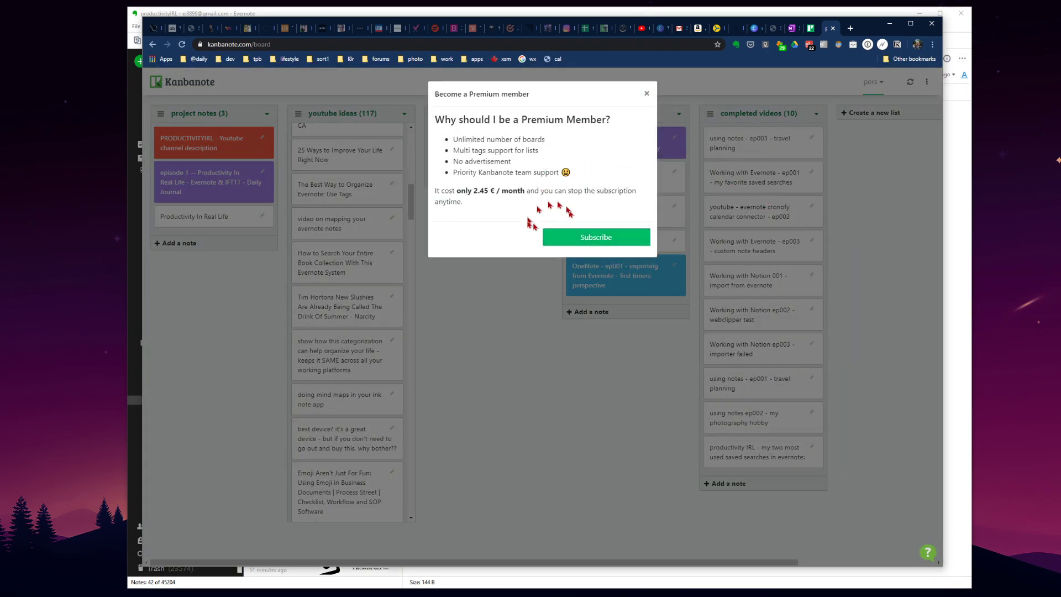
{"action": "left_click", "coordinate": [647, 94]}
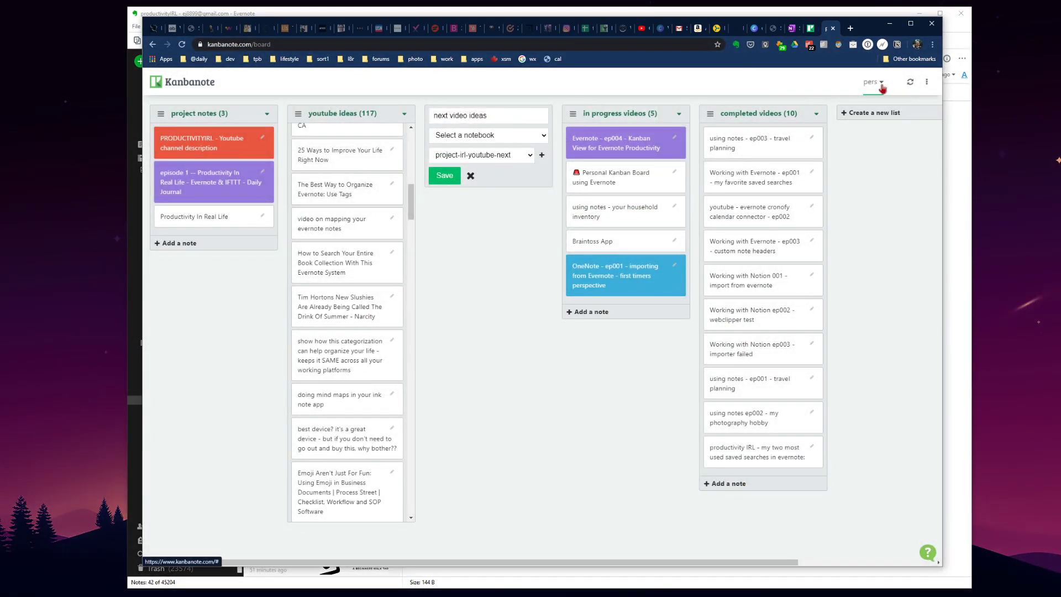
{"action": "left_click", "coordinate": [882, 83]}
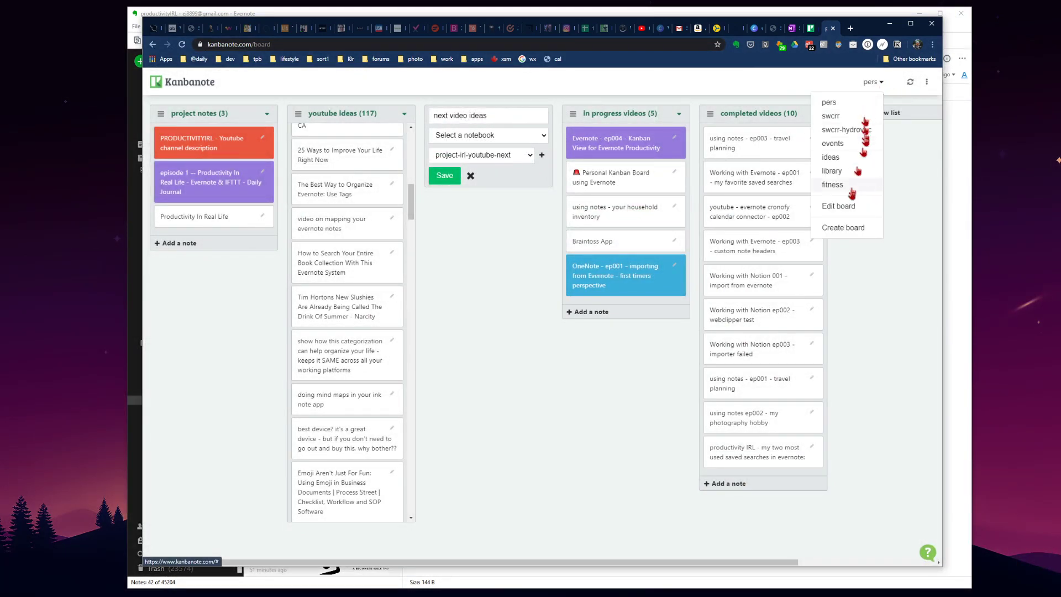
{"action": "left_click", "coordinate": [879, 318]}
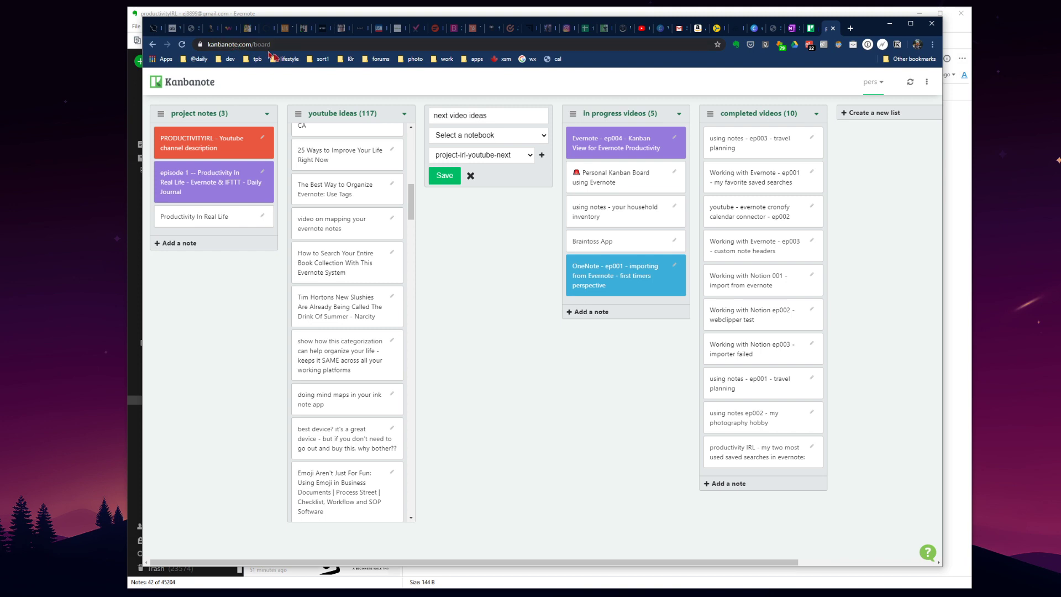
{"action": "left_click", "coordinate": [811, 28]}
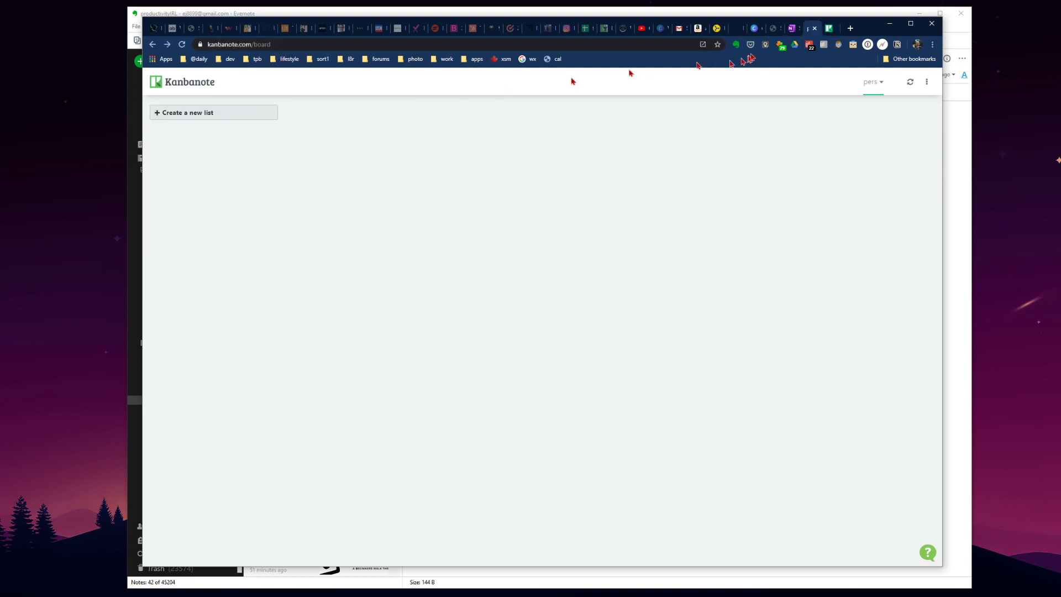